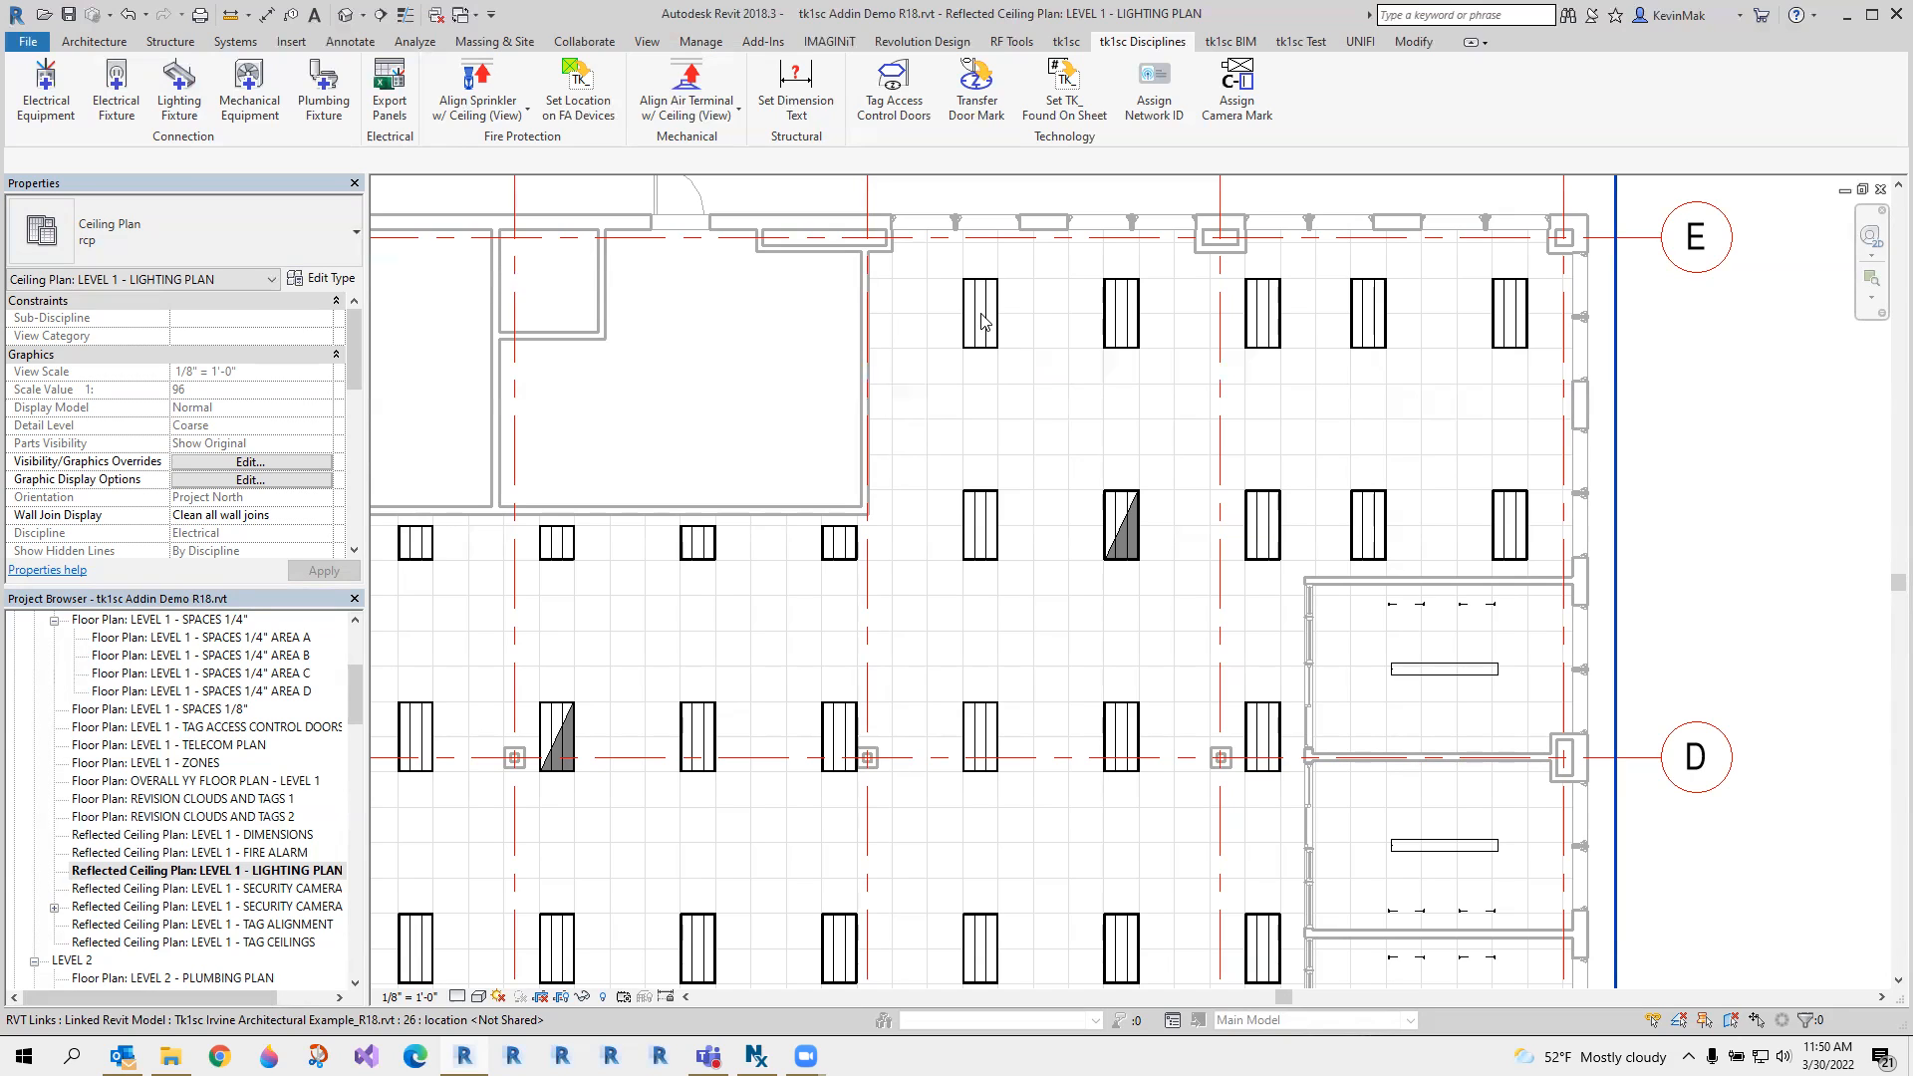
Undo the last change and delete the existing lighting fixture connections around the fixtures below grid E.
left_click(131, 17)
left_click_drag(772, 359, 1490, 493)
key("Delete")
Move the loose lighting fixture connection onto the easternmost light fixture below grid E.
scroll(1534, 428, "up", 3)
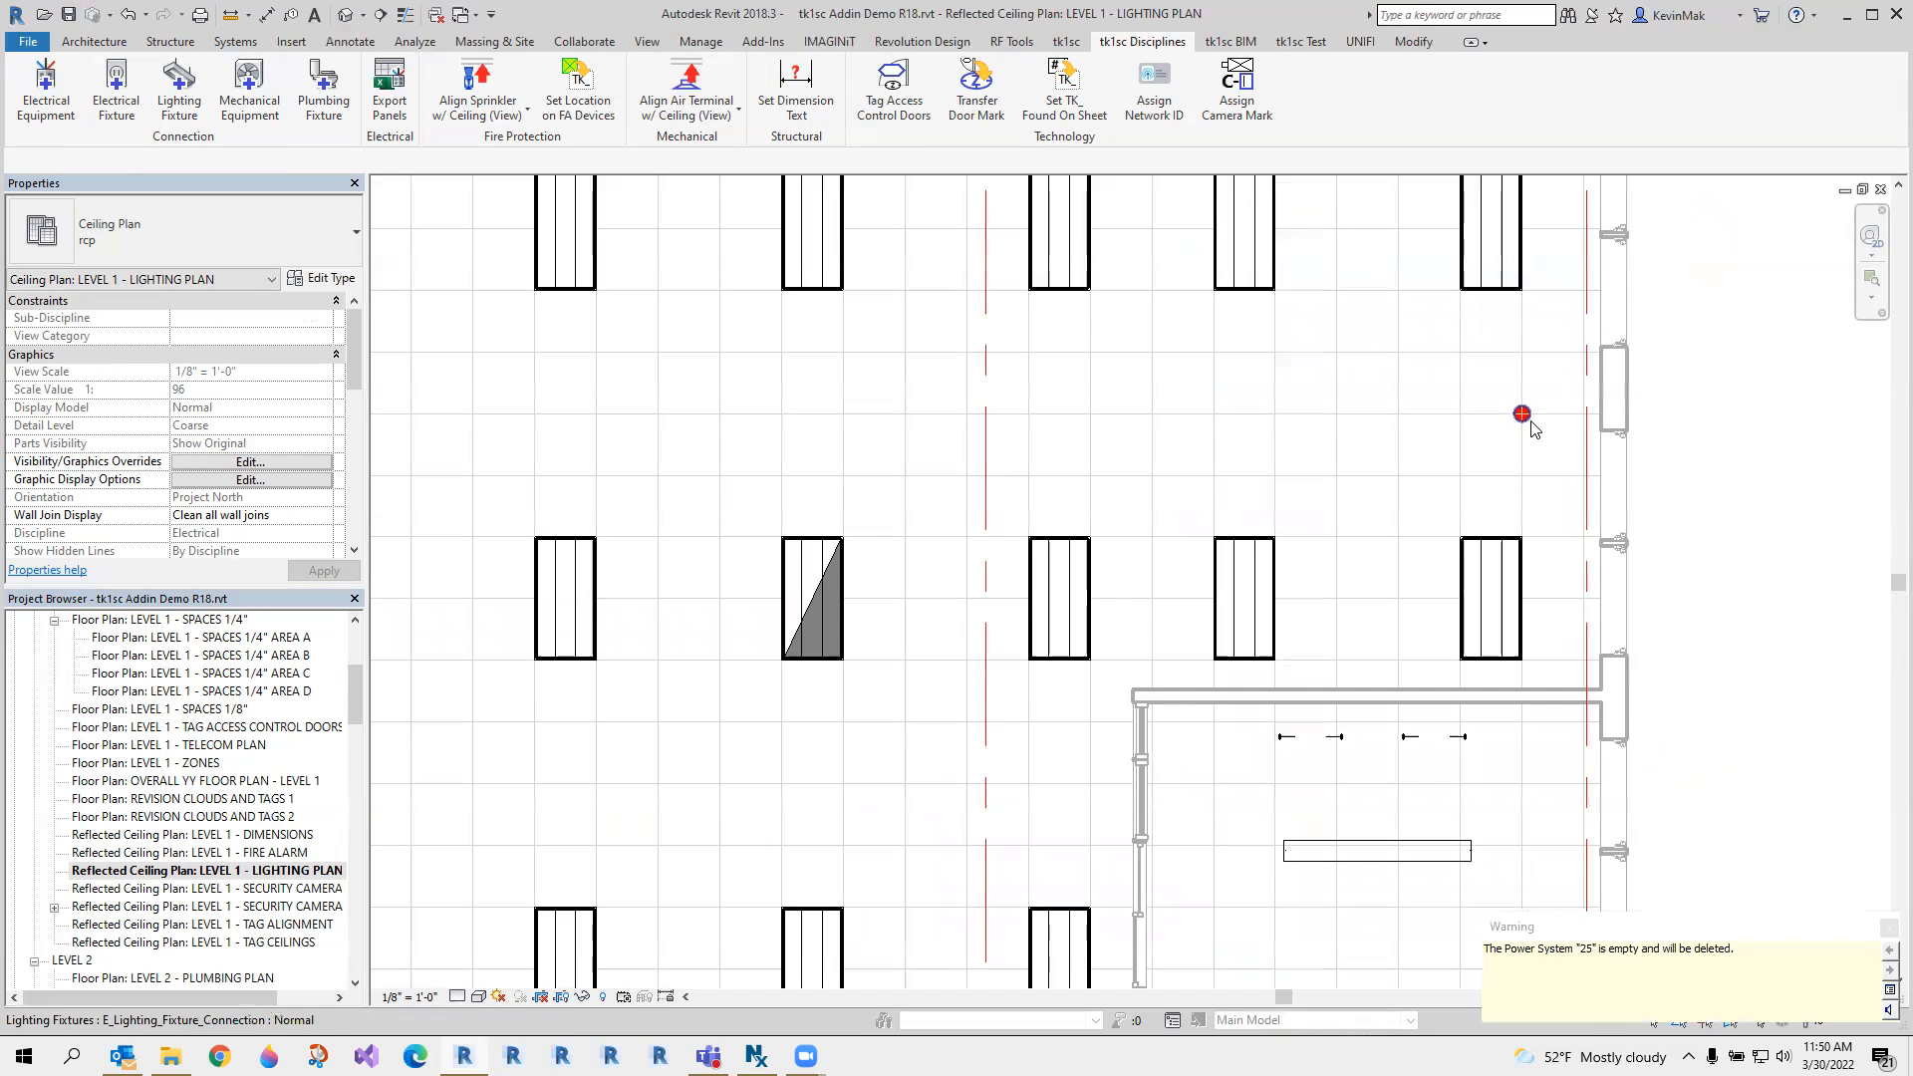
left_click(1525, 417)
scroll(1530, 423, "down", 2)
left_click_drag(1519, 303, 1499, 283)
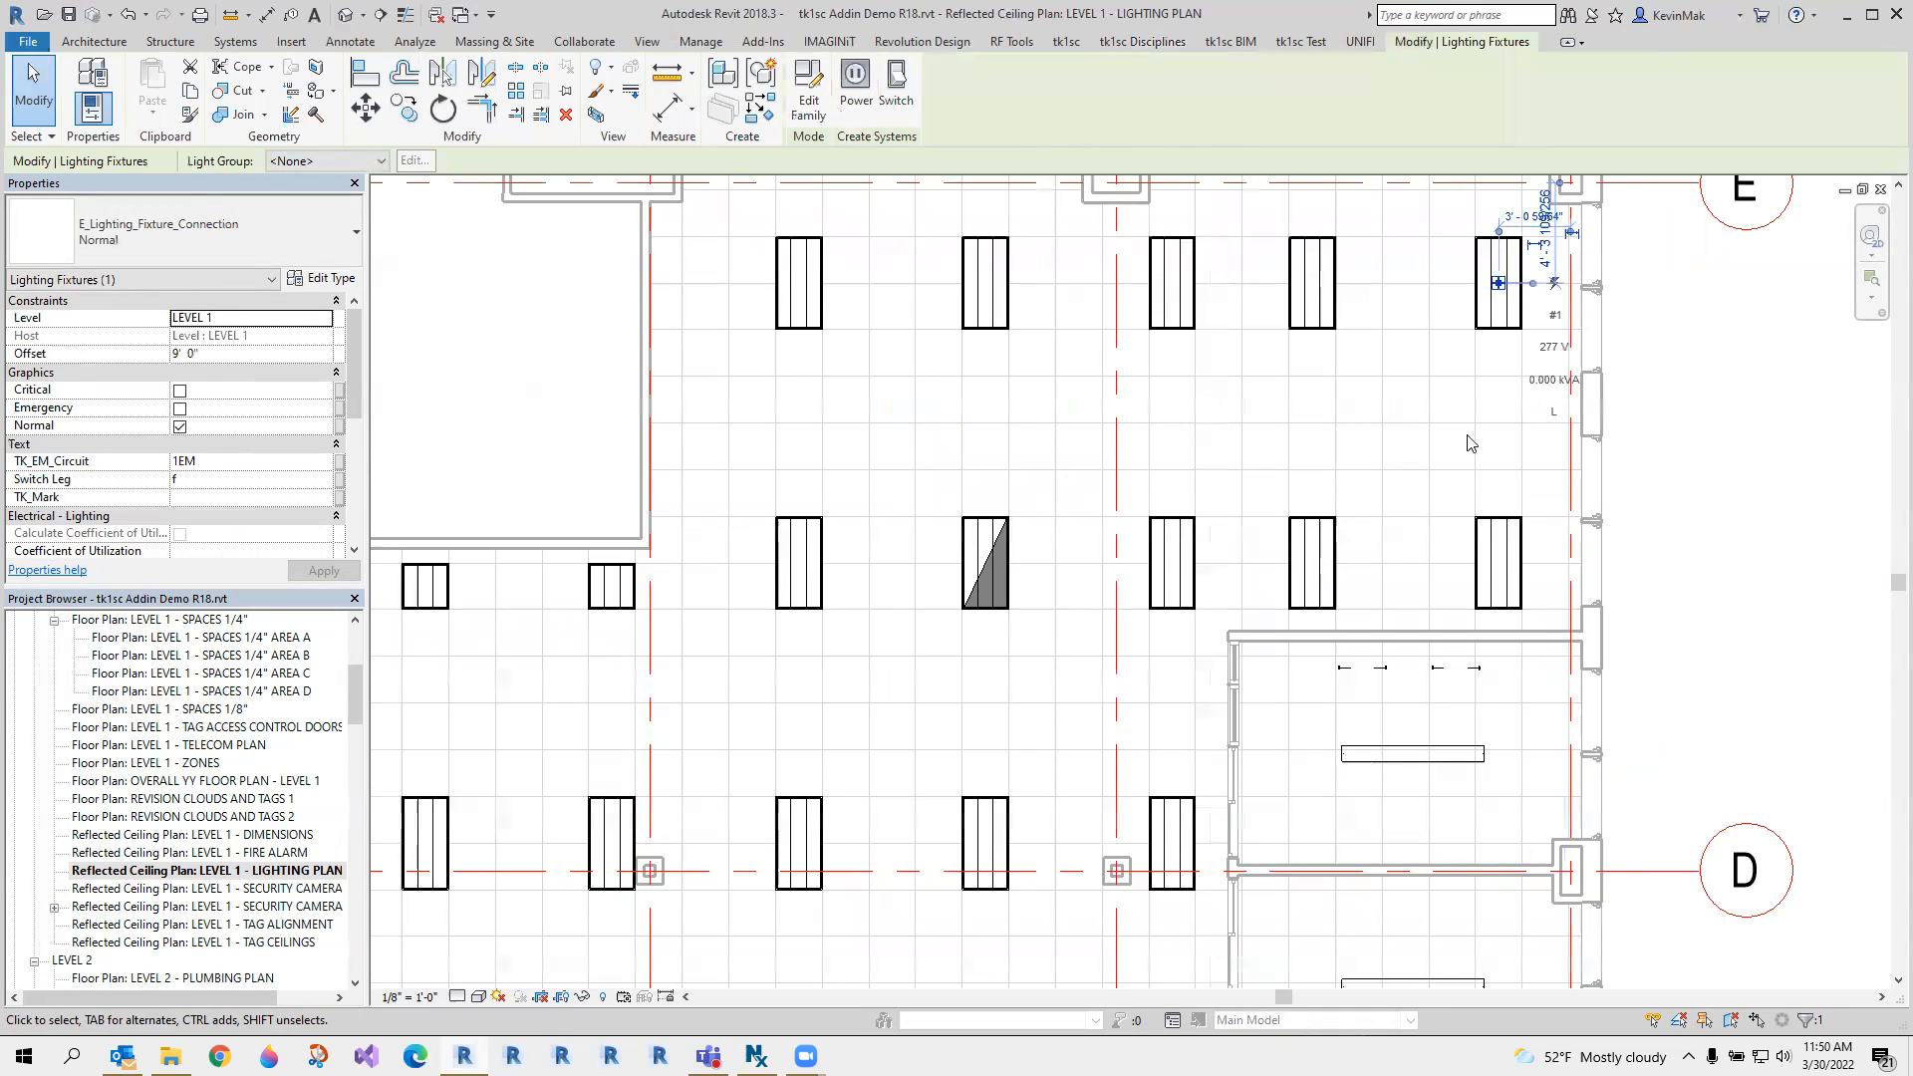
left_click(1675, 416)
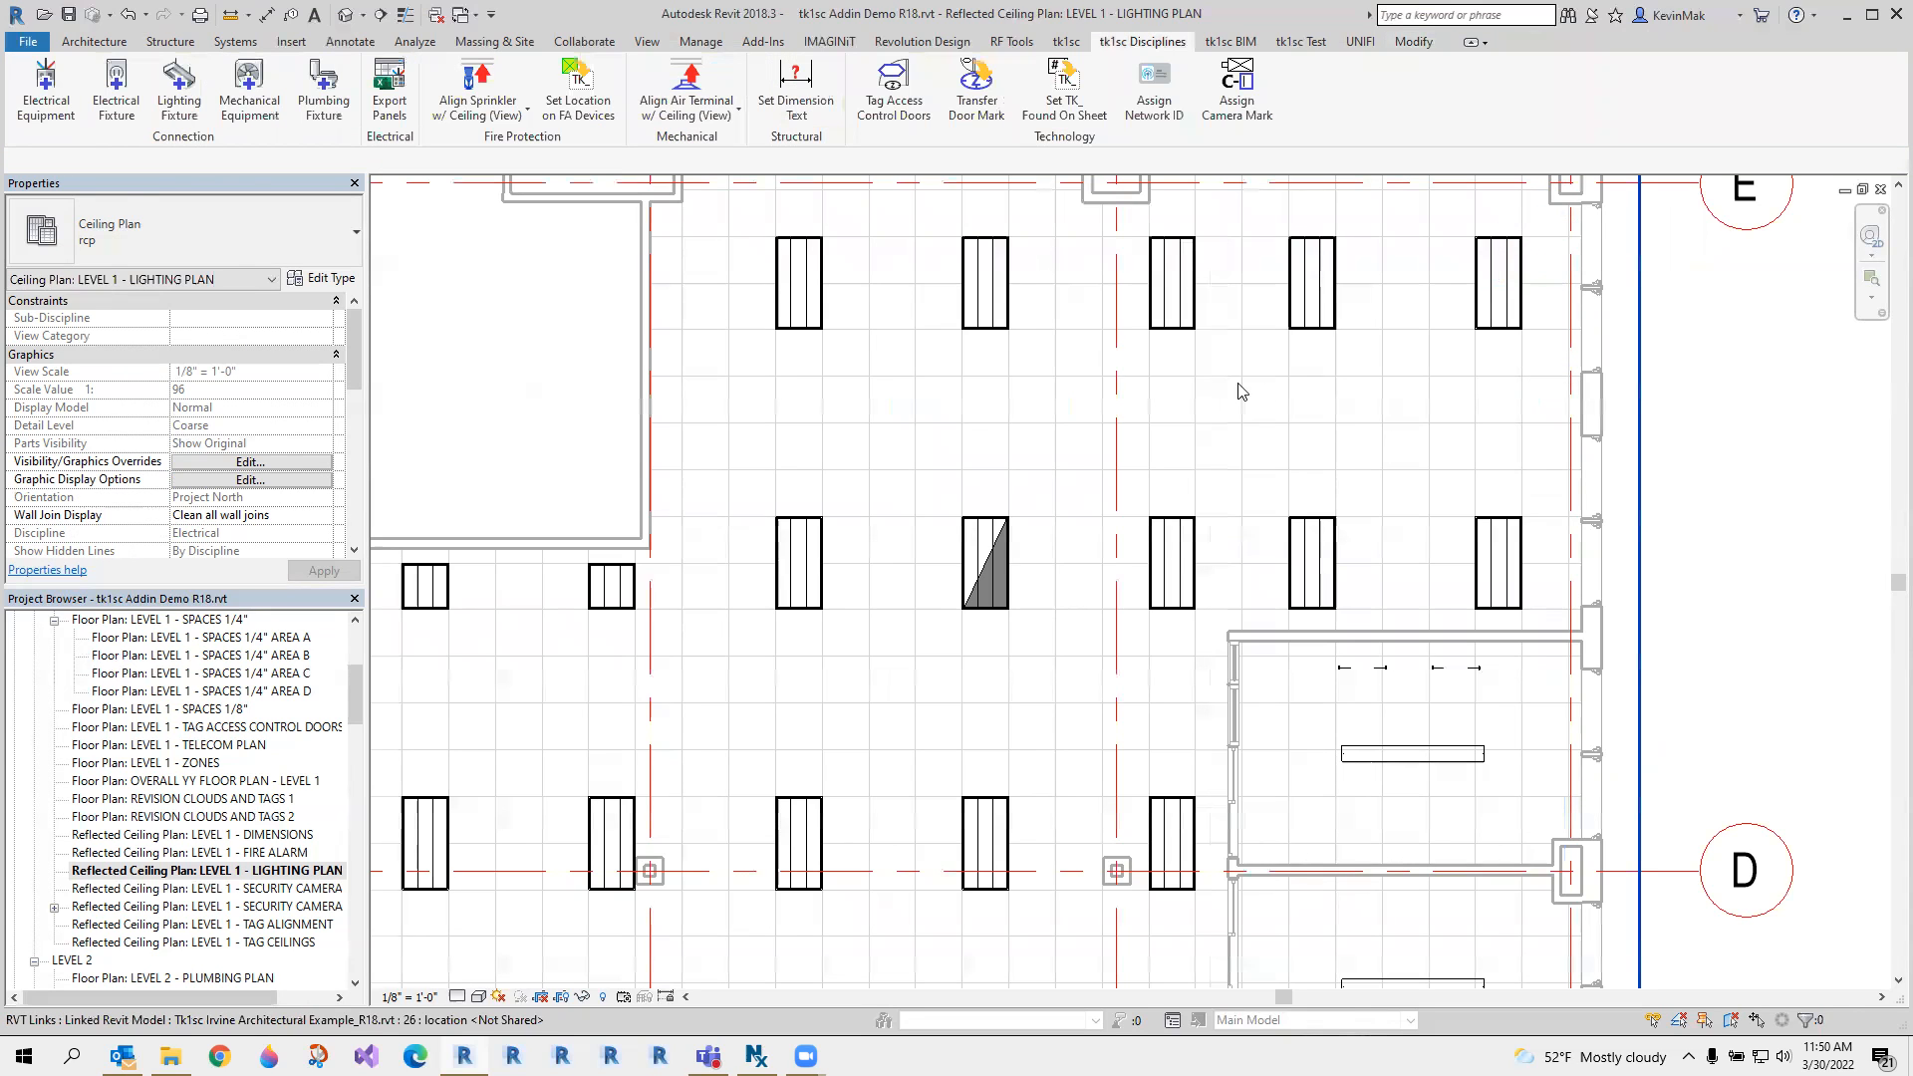
Add connections to the lighting fixtures from the linked file Tk1sc Irvine Architectural Example_R18.rvt, accepting the duplicate values.
left_click(181, 92)
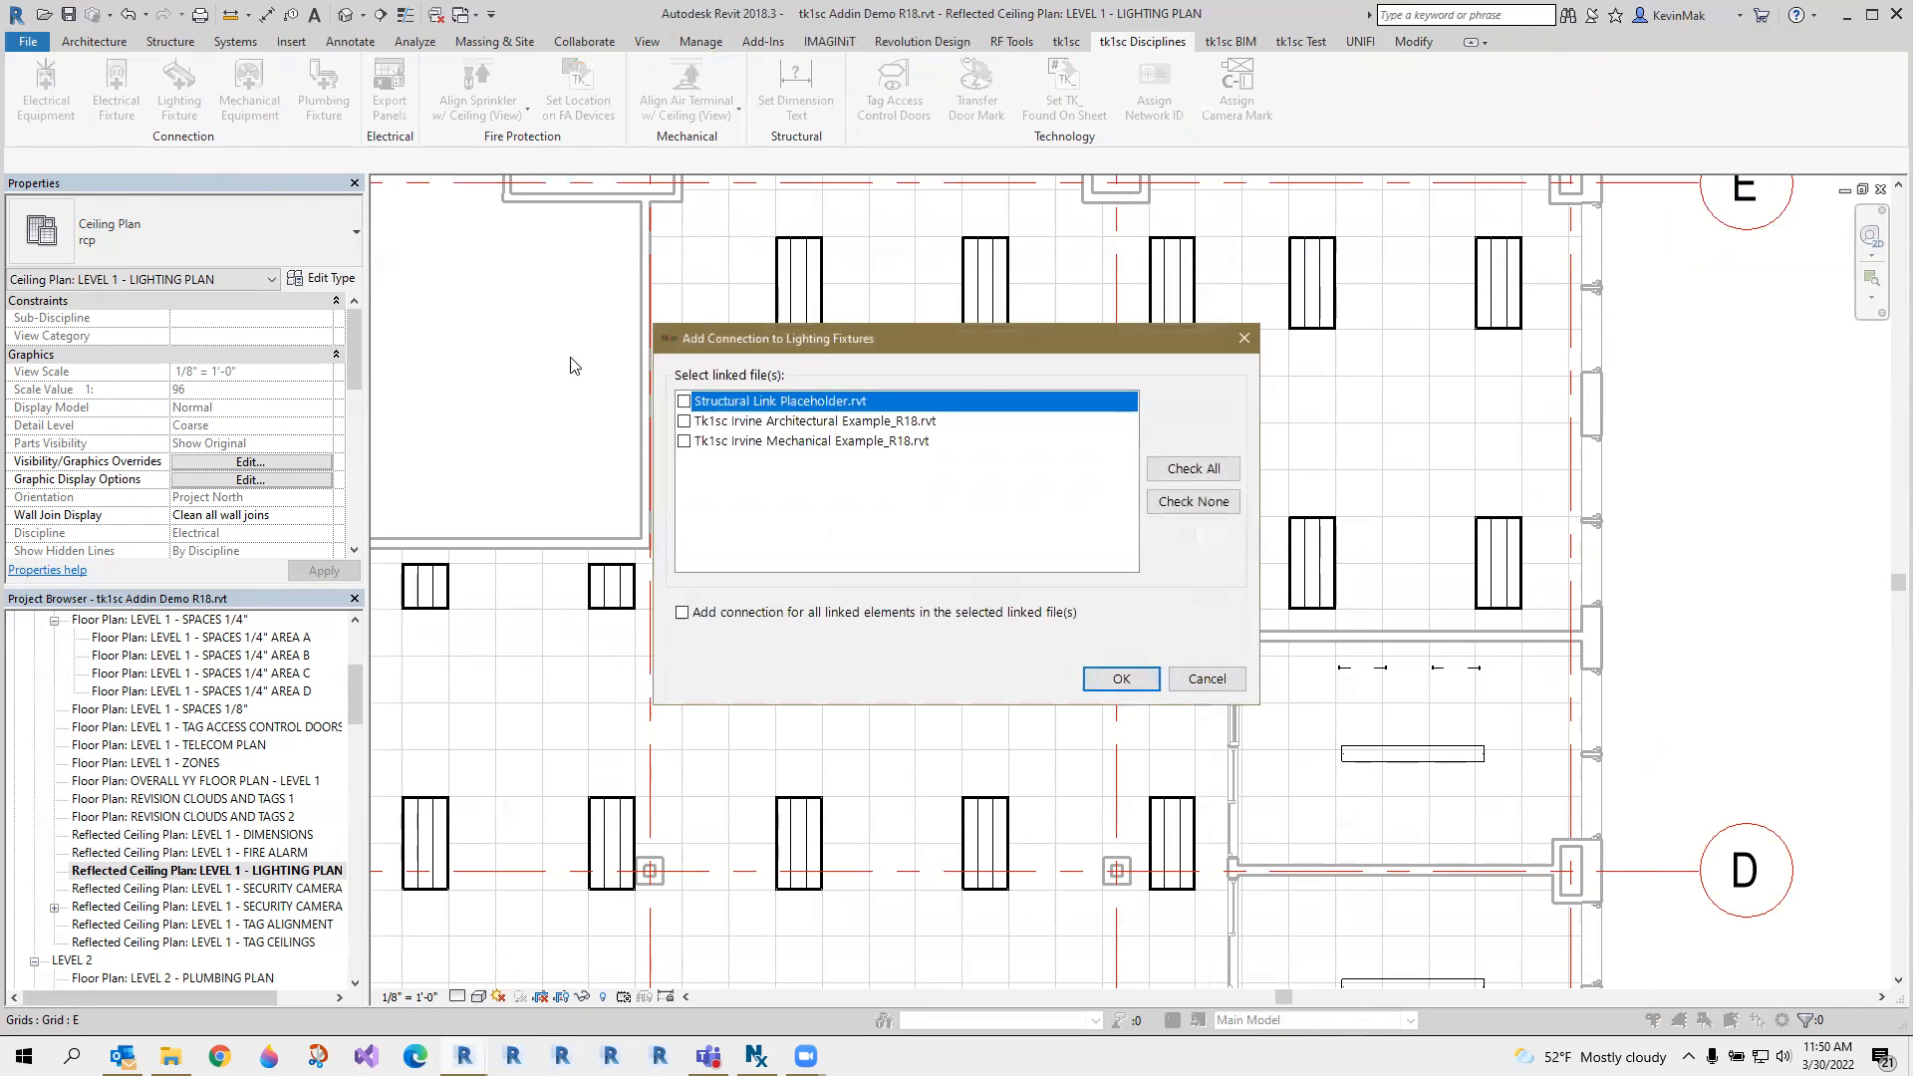
left_click_drag(976, 338, 803, 442)
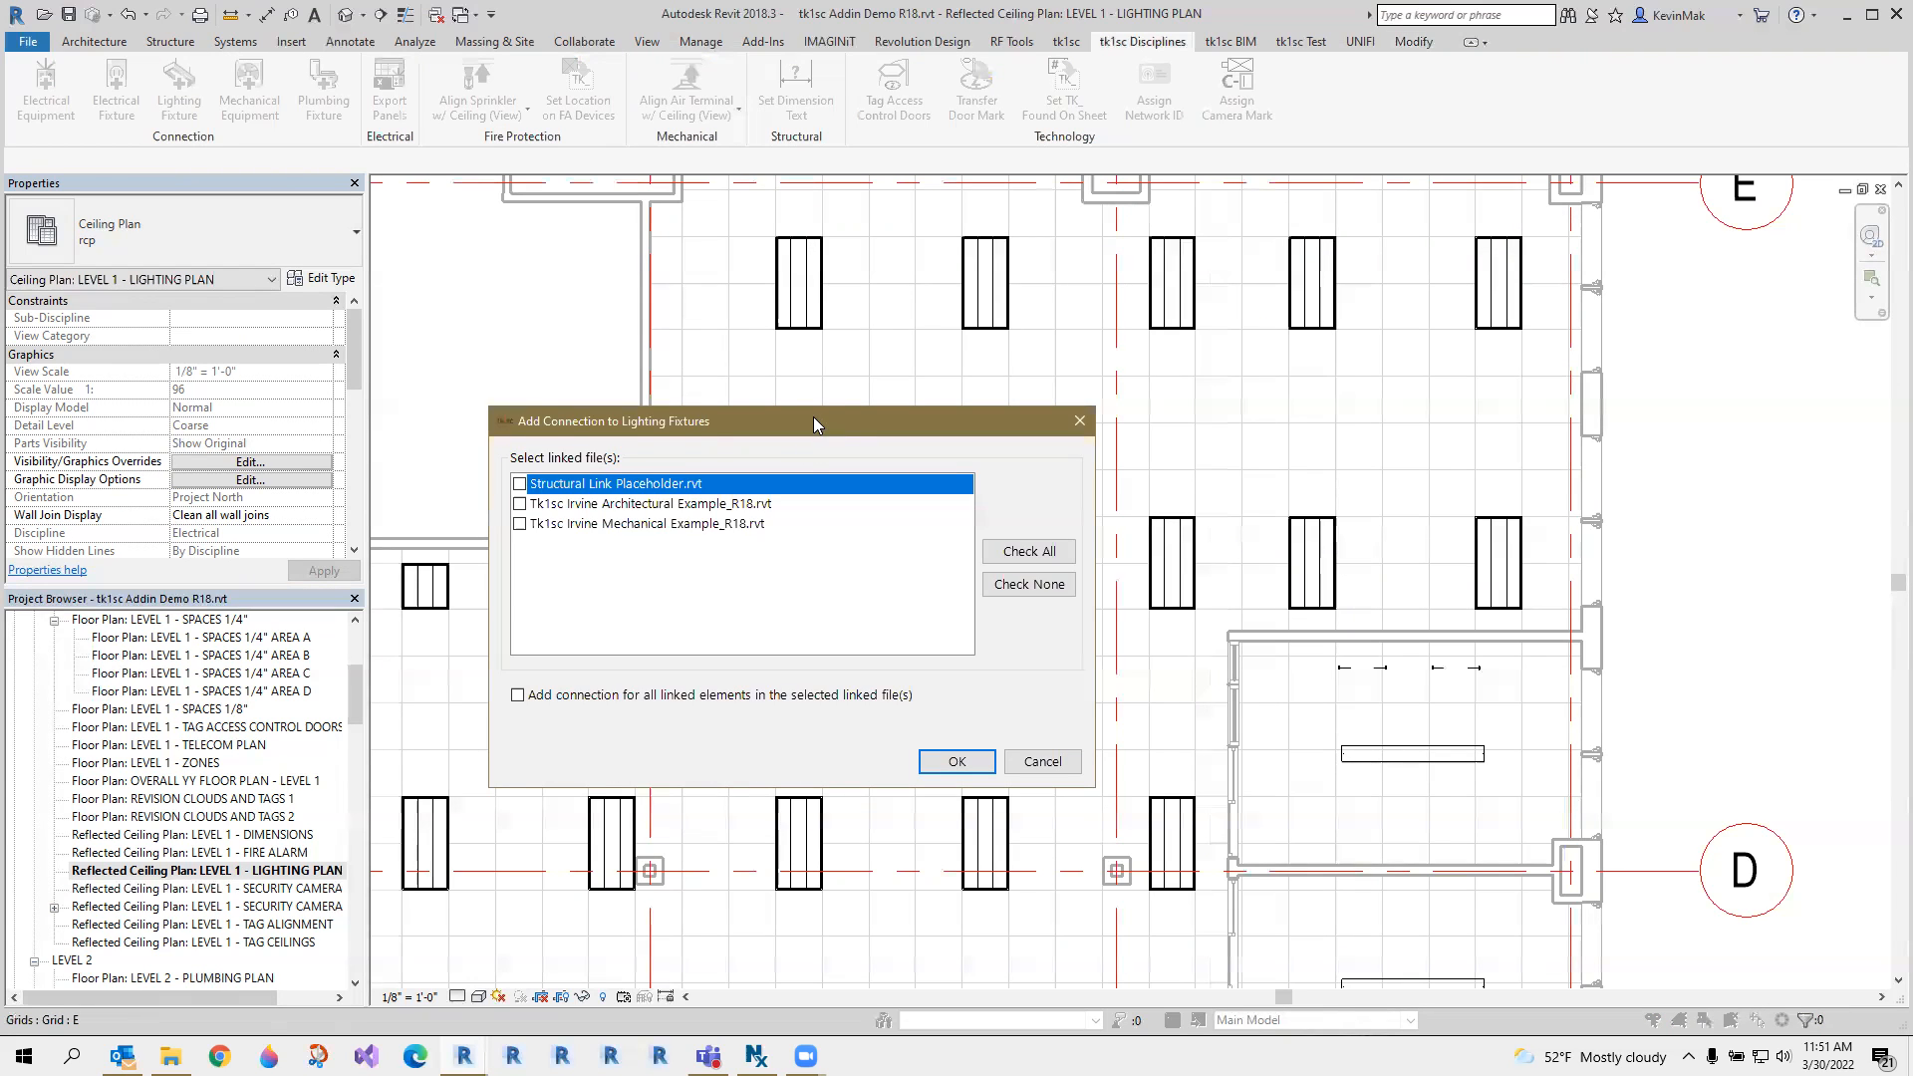
left_click_drag(813, 417, 723, 383)
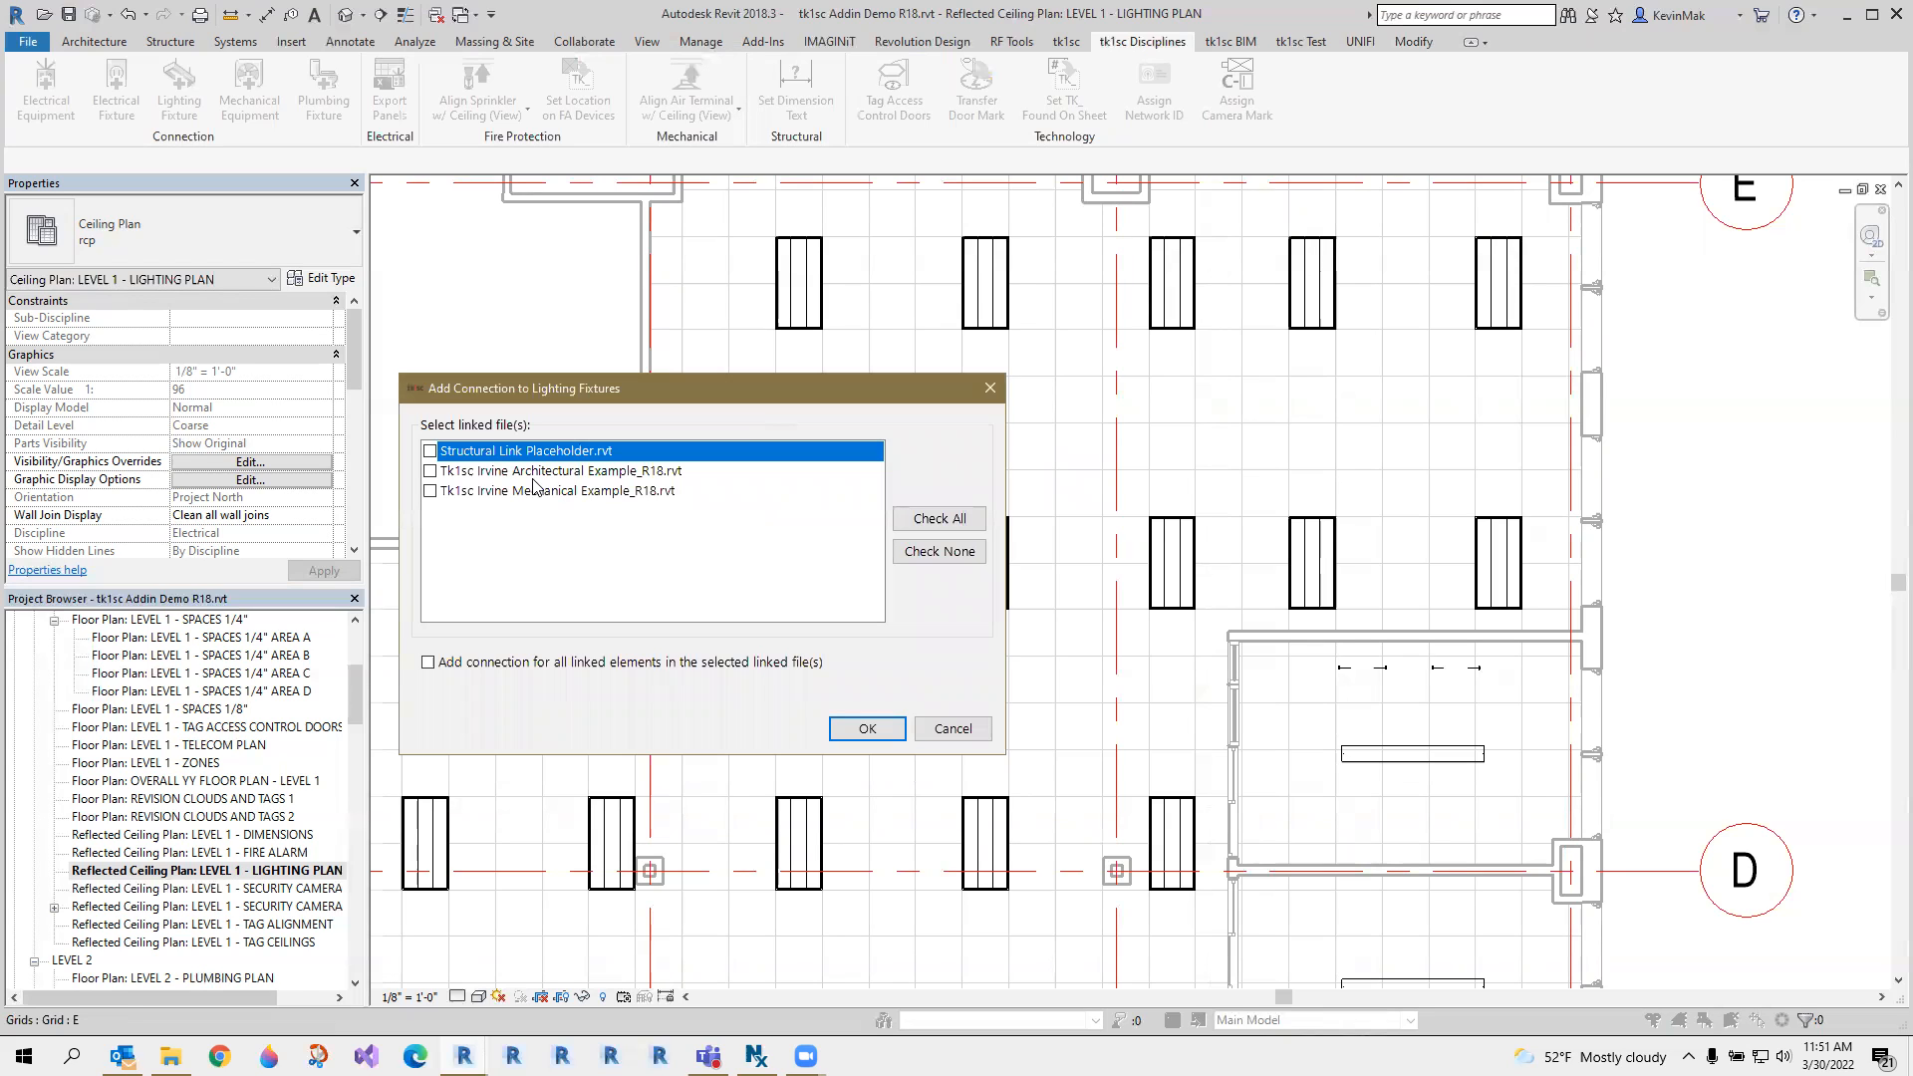
left_click(429, 472)
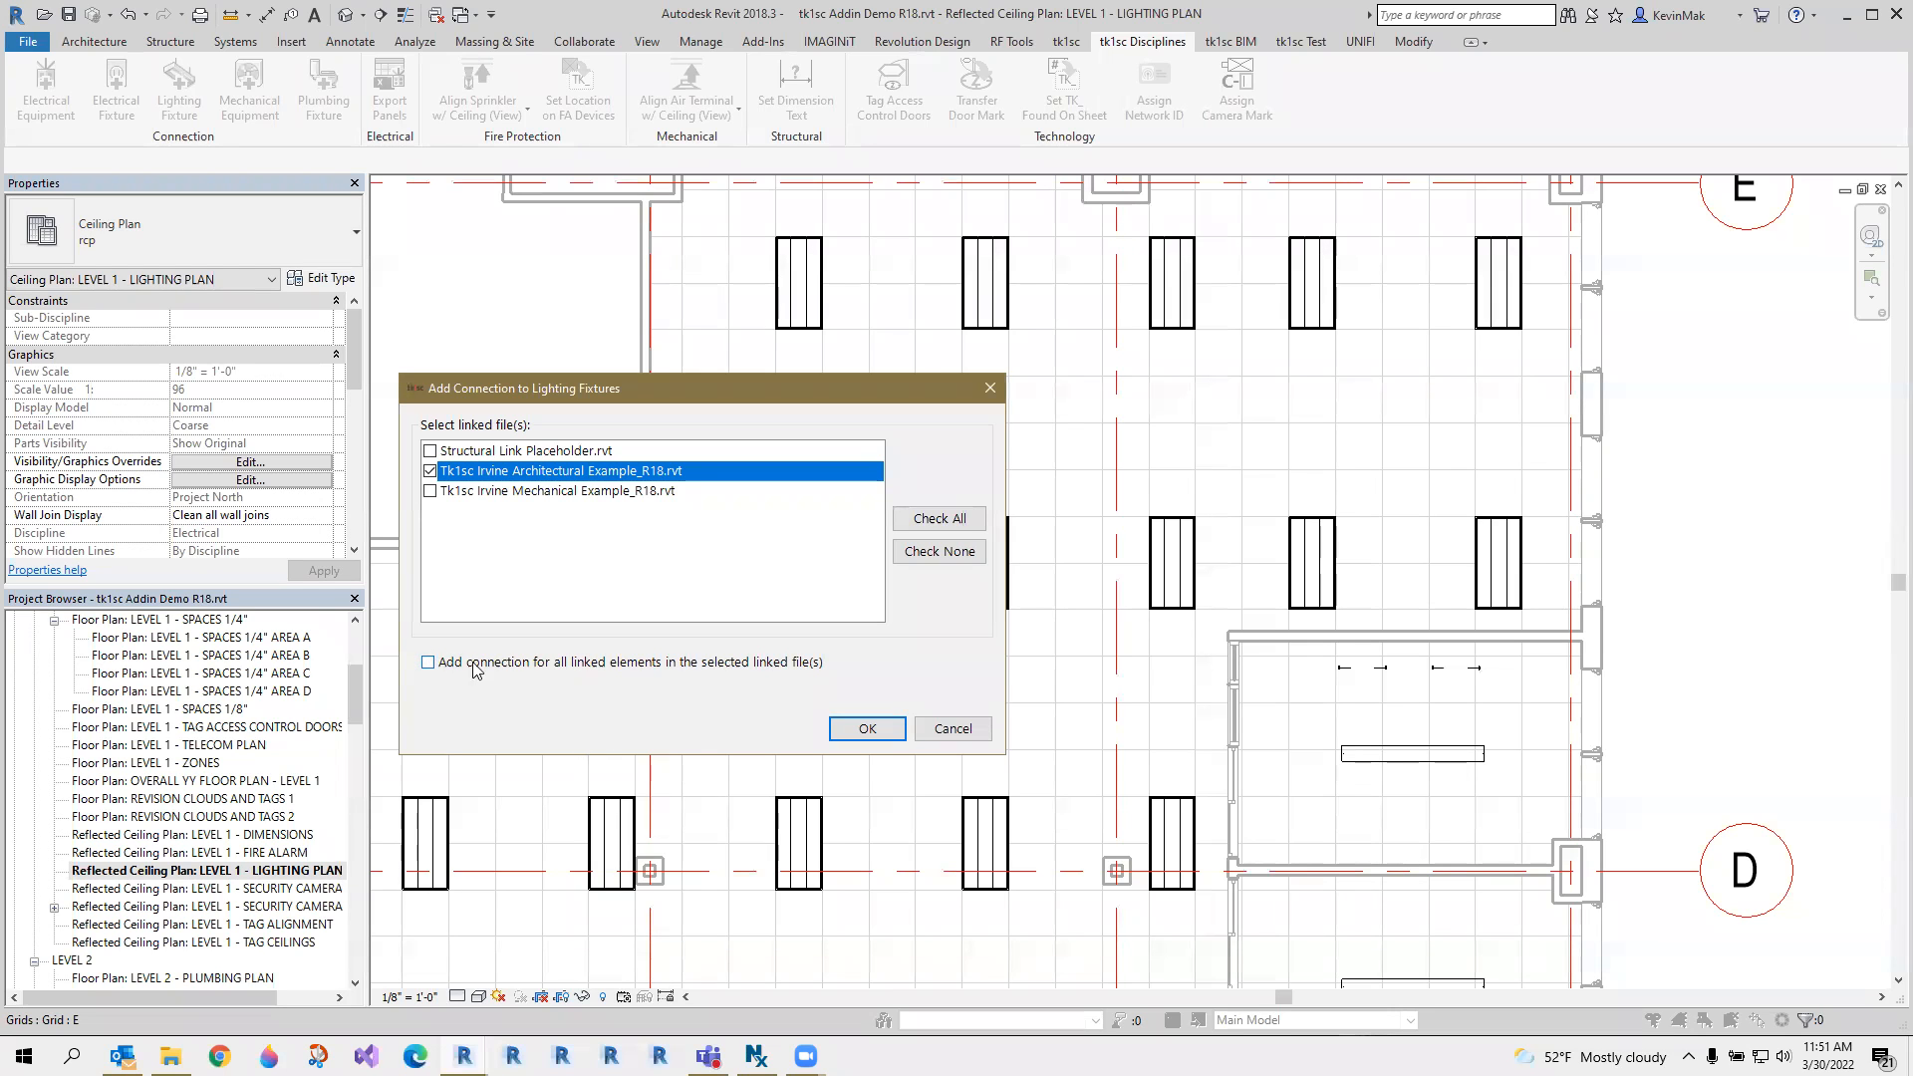
left_click(867, 729)
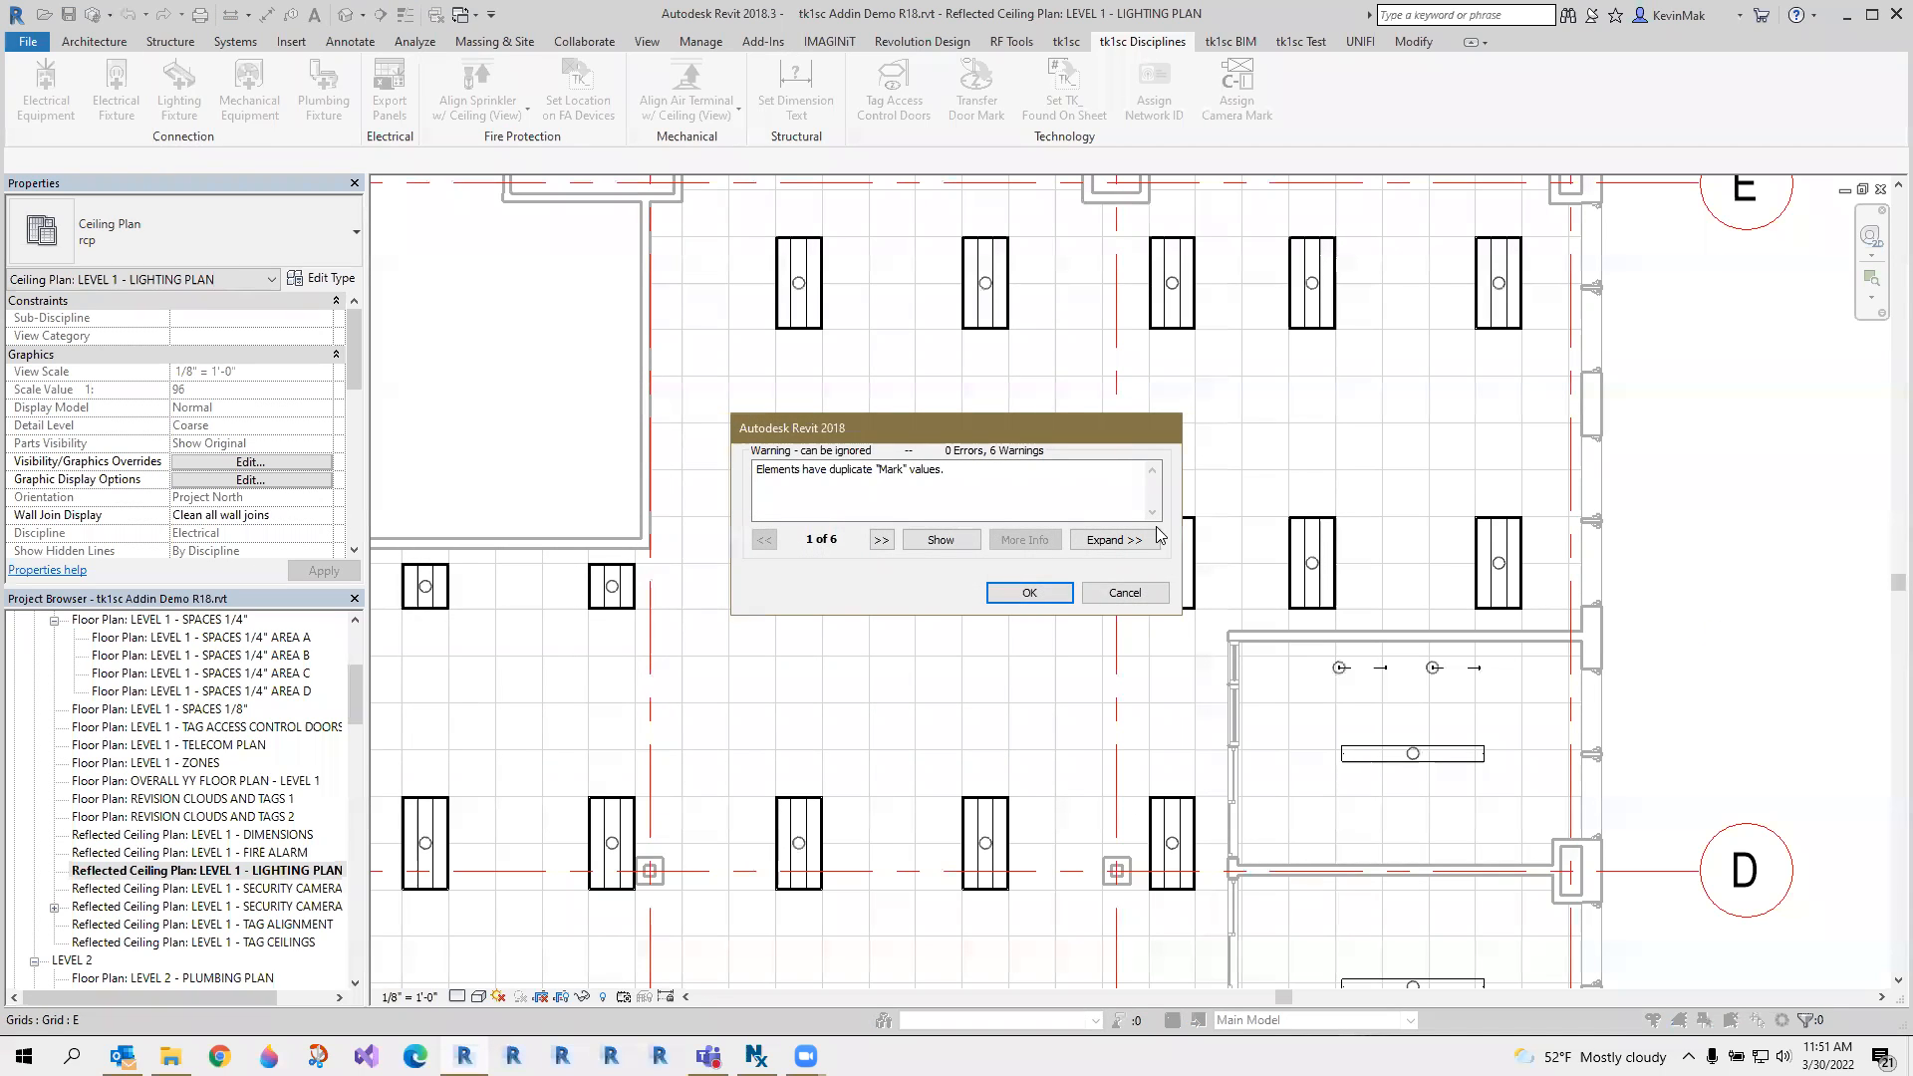
left_click(1044, 596)
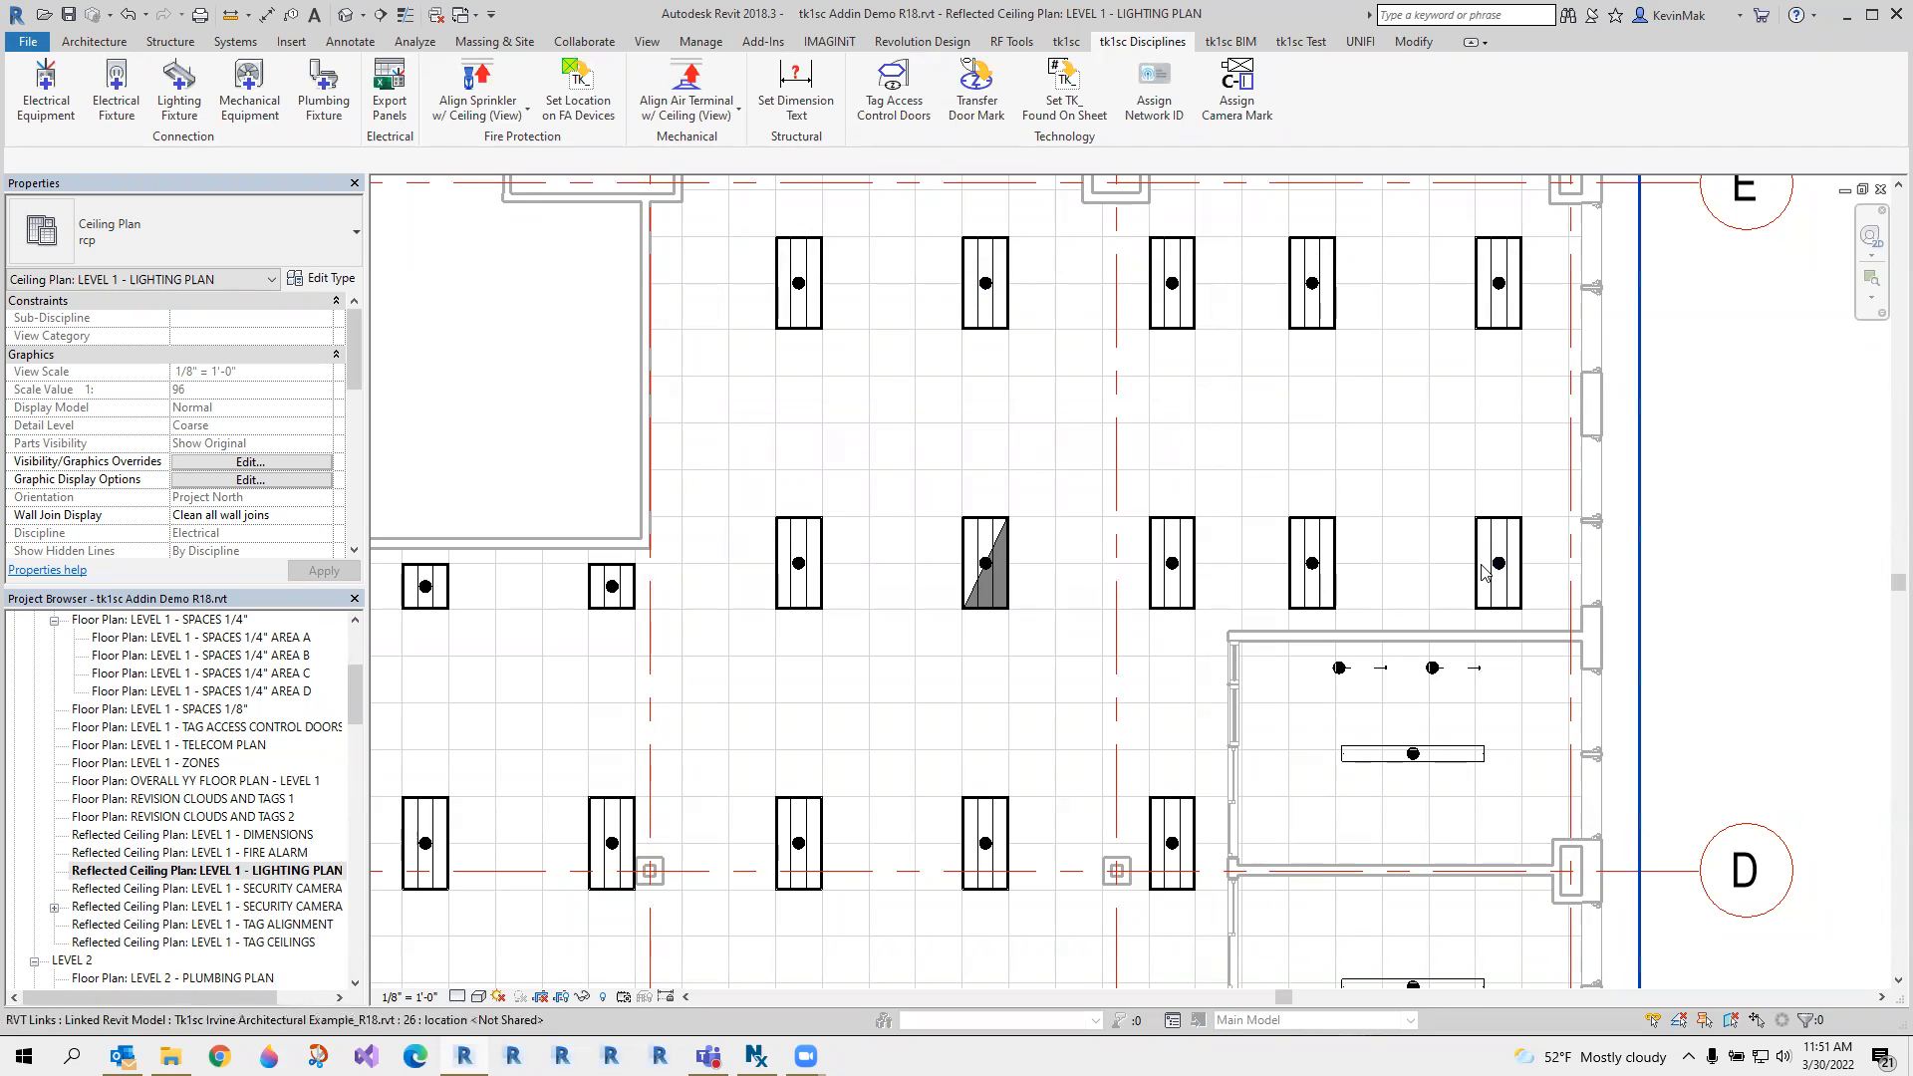
Set the Type Mark of the 2x4 recessed troffer connection type to L1, accepting the duplicate value.
scroll(1505, 289, "up", 5)
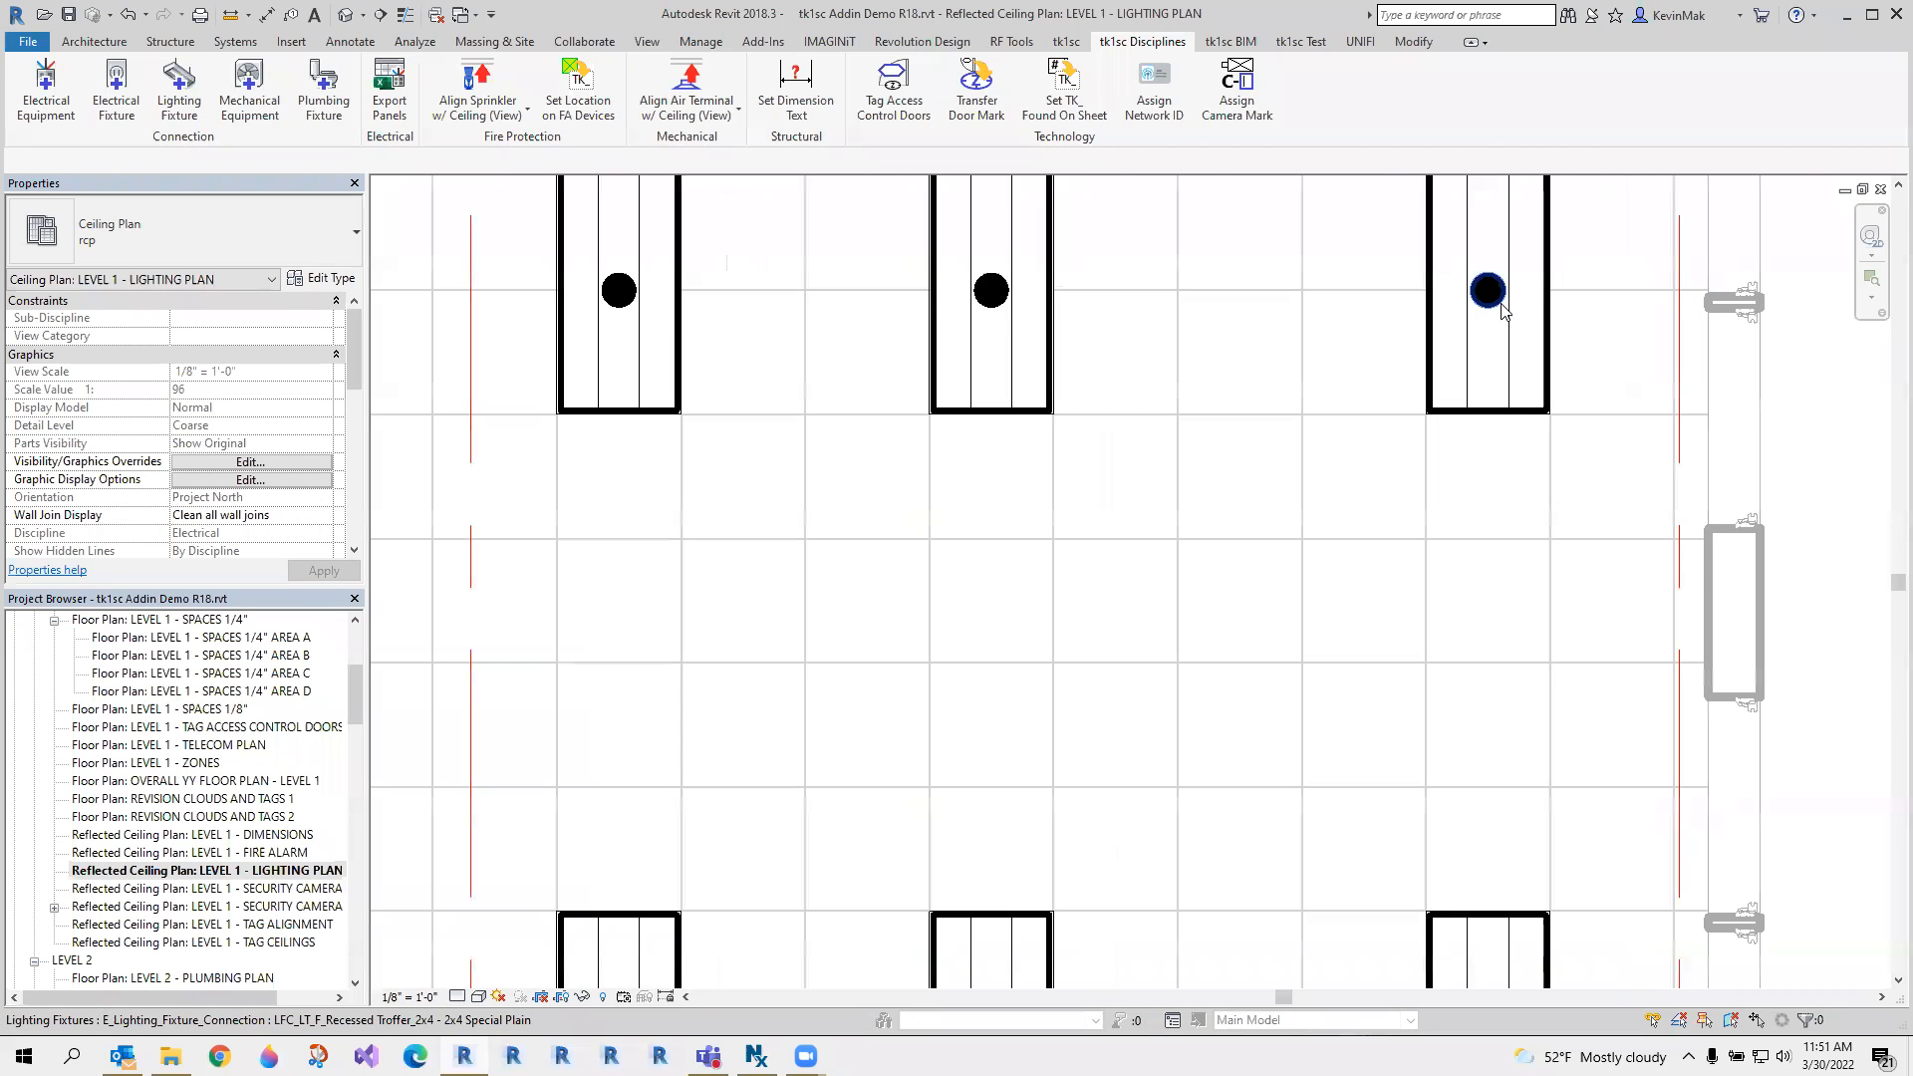
left_click(1494, 297)
scroll(1481, 495, "down", 2)
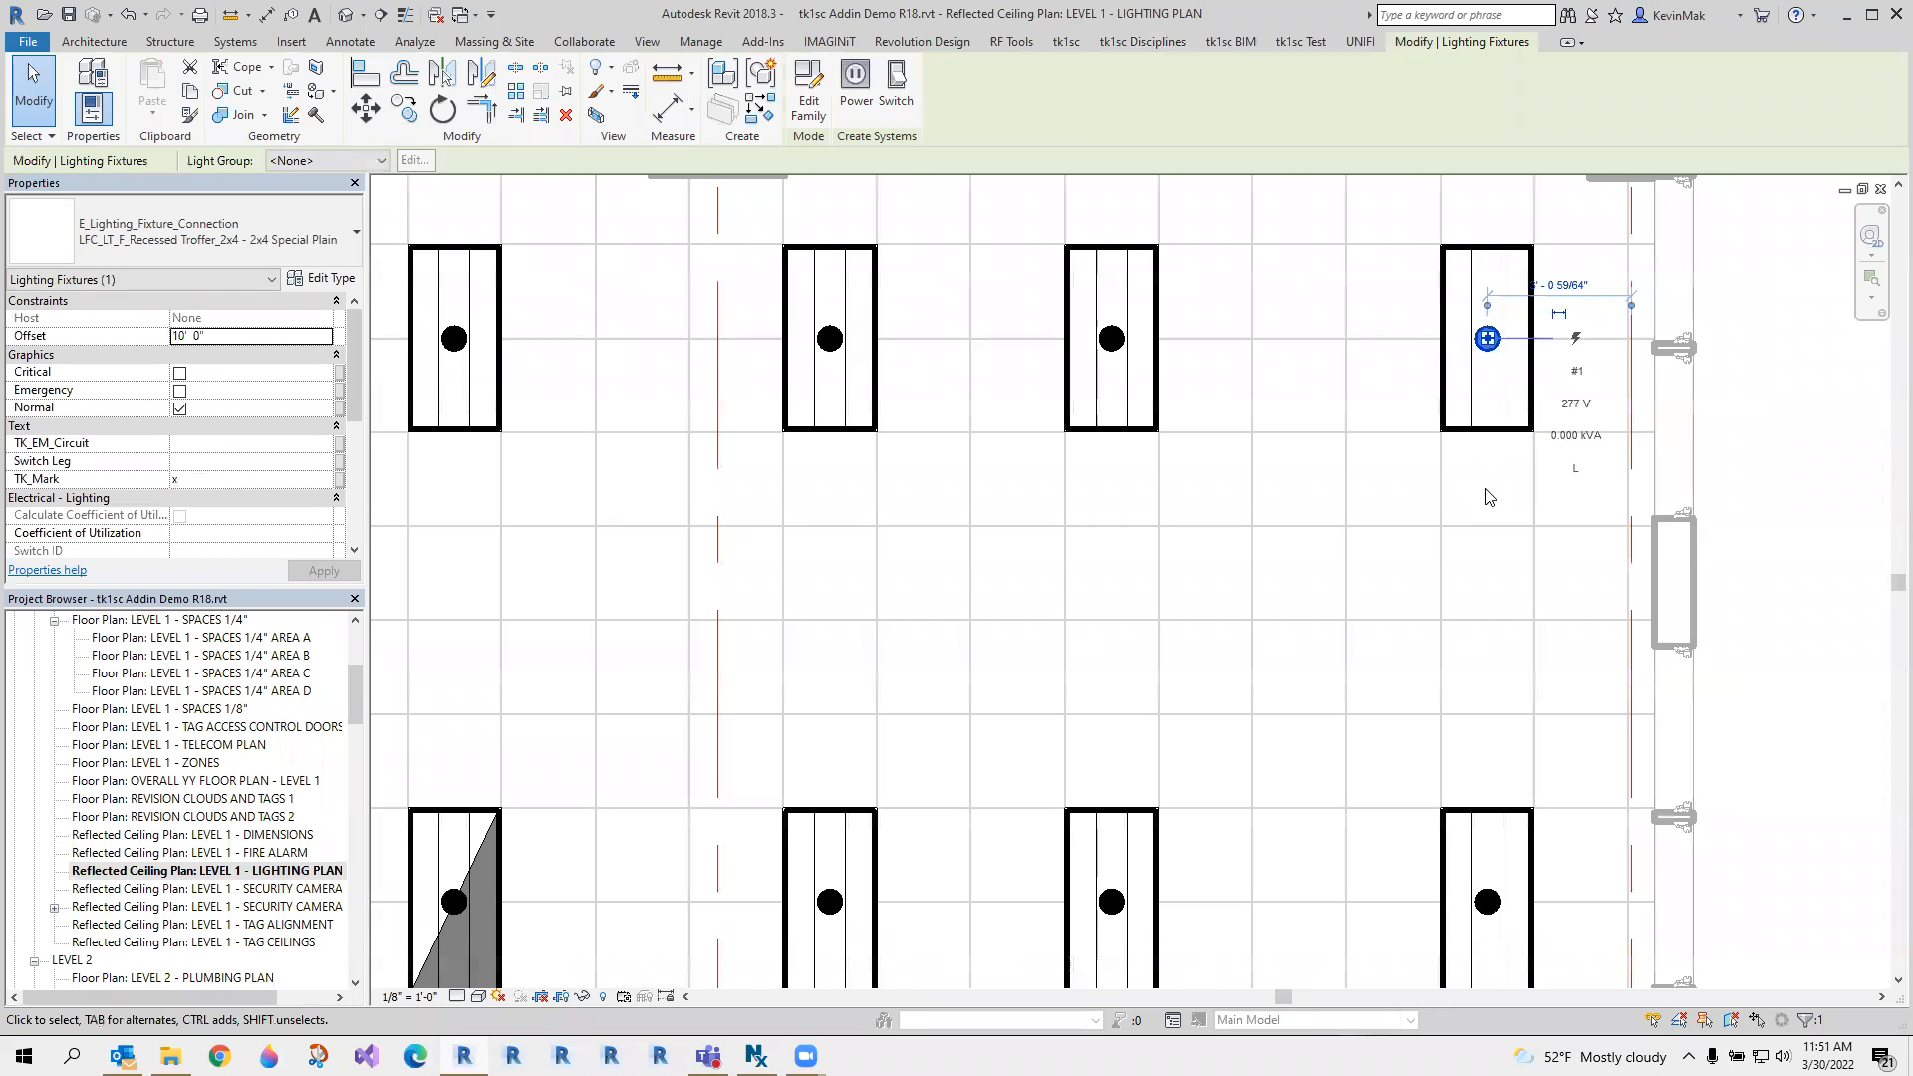
left_click(322, 278)
left_click_drag(1150, 496, 1154, 688)
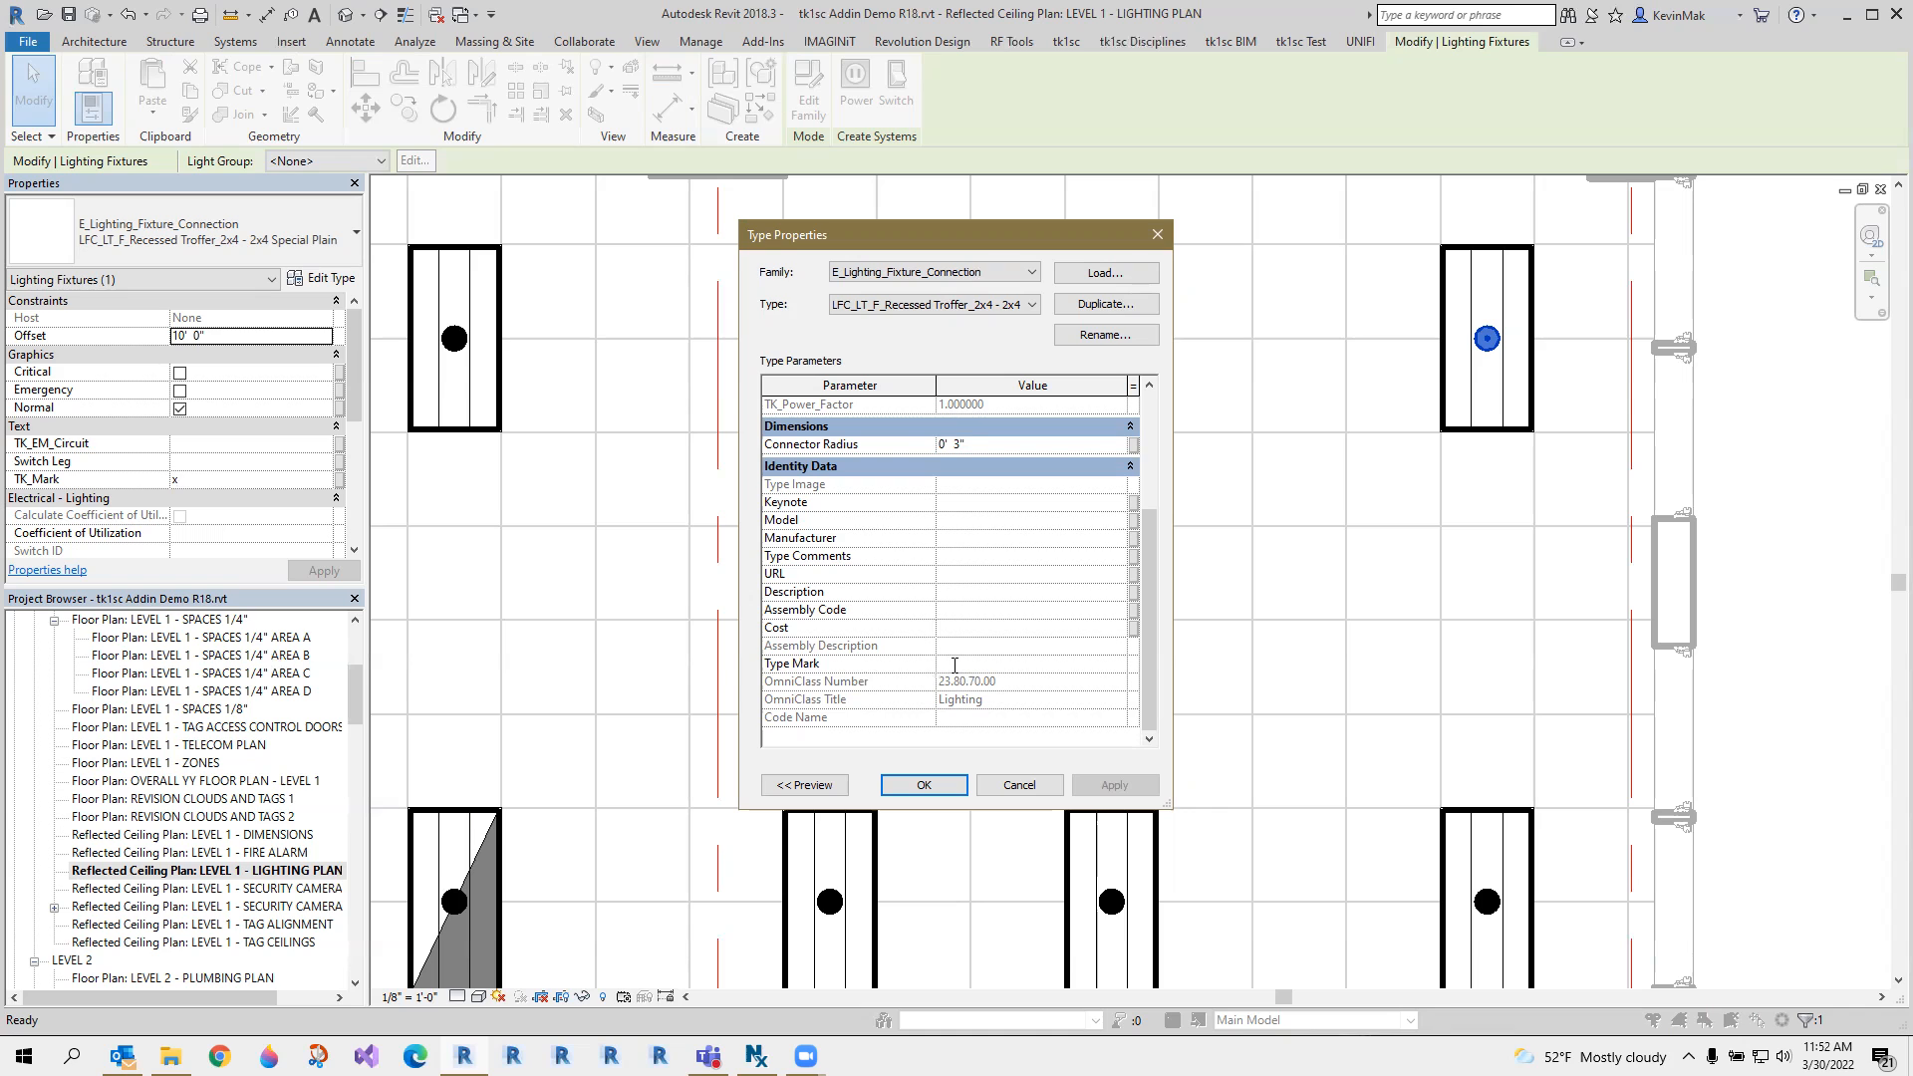
type("L1")
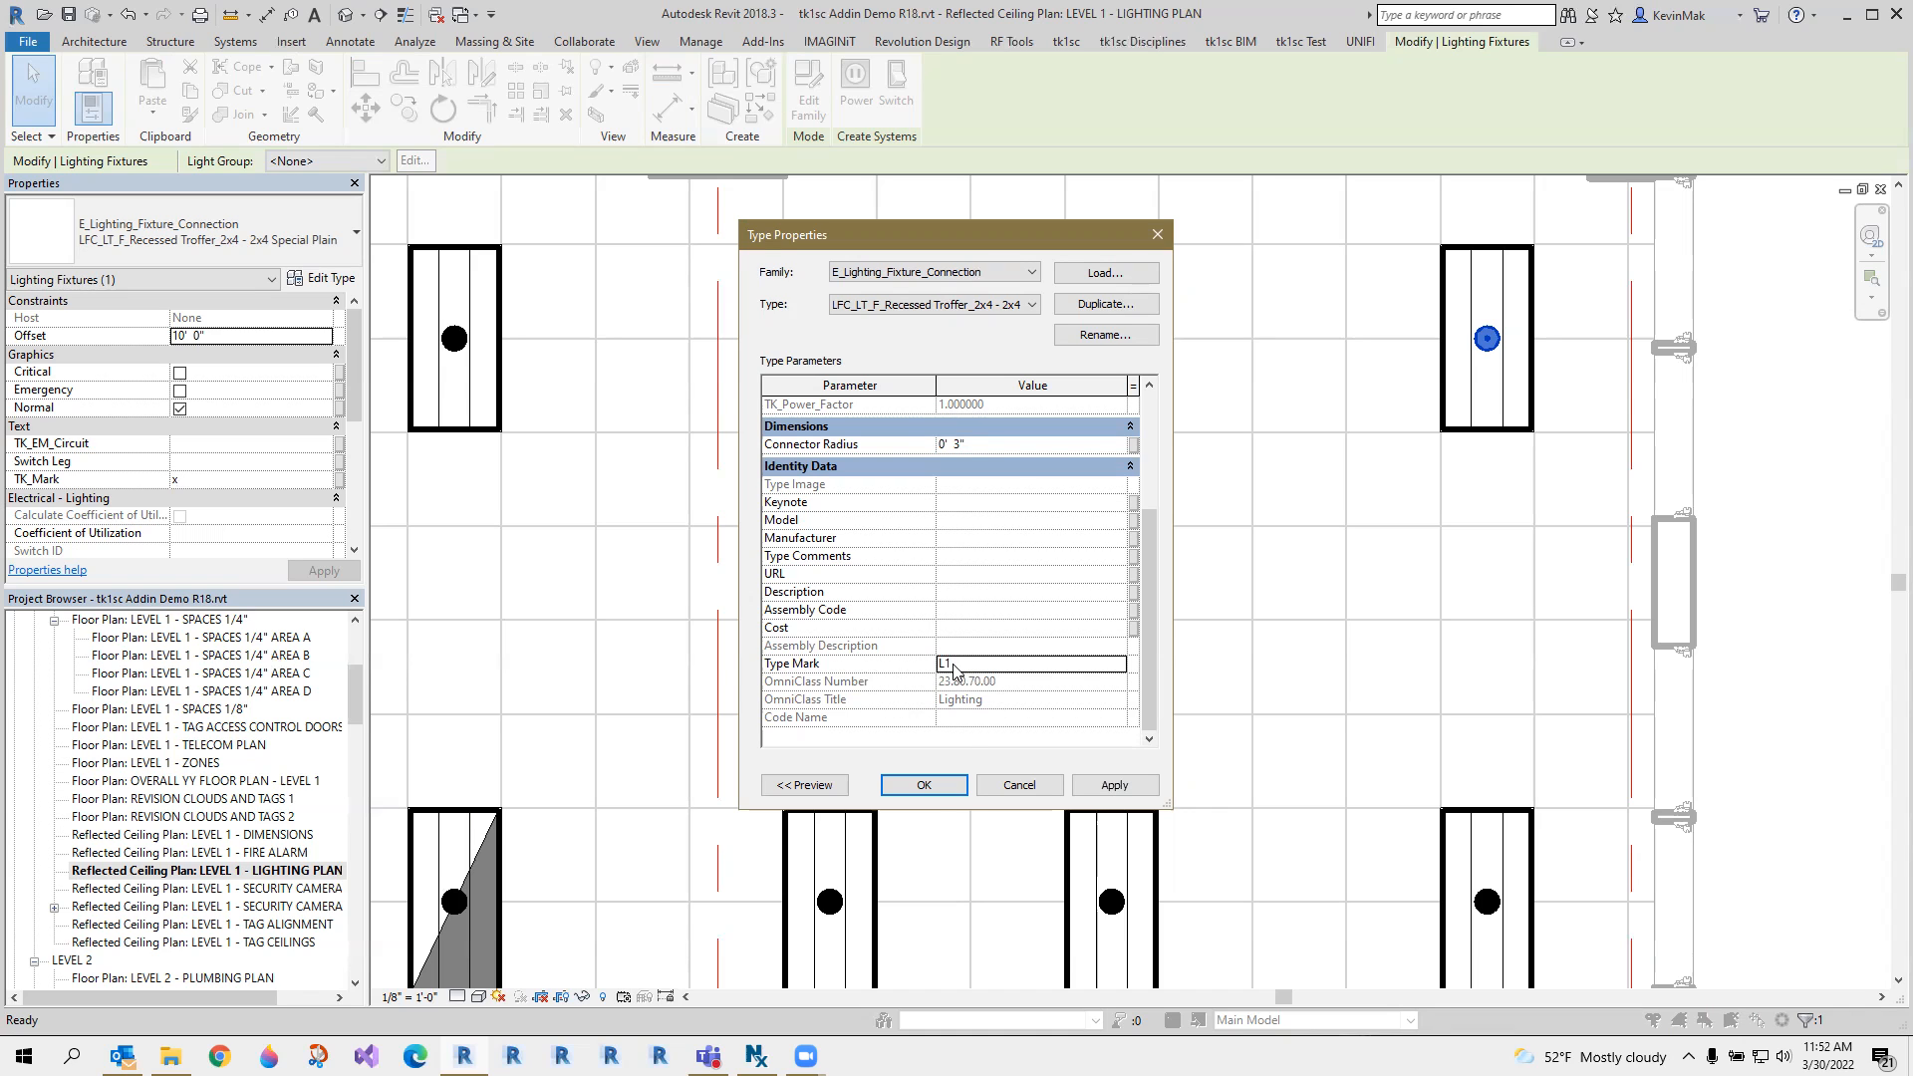
left_click(924, 784)
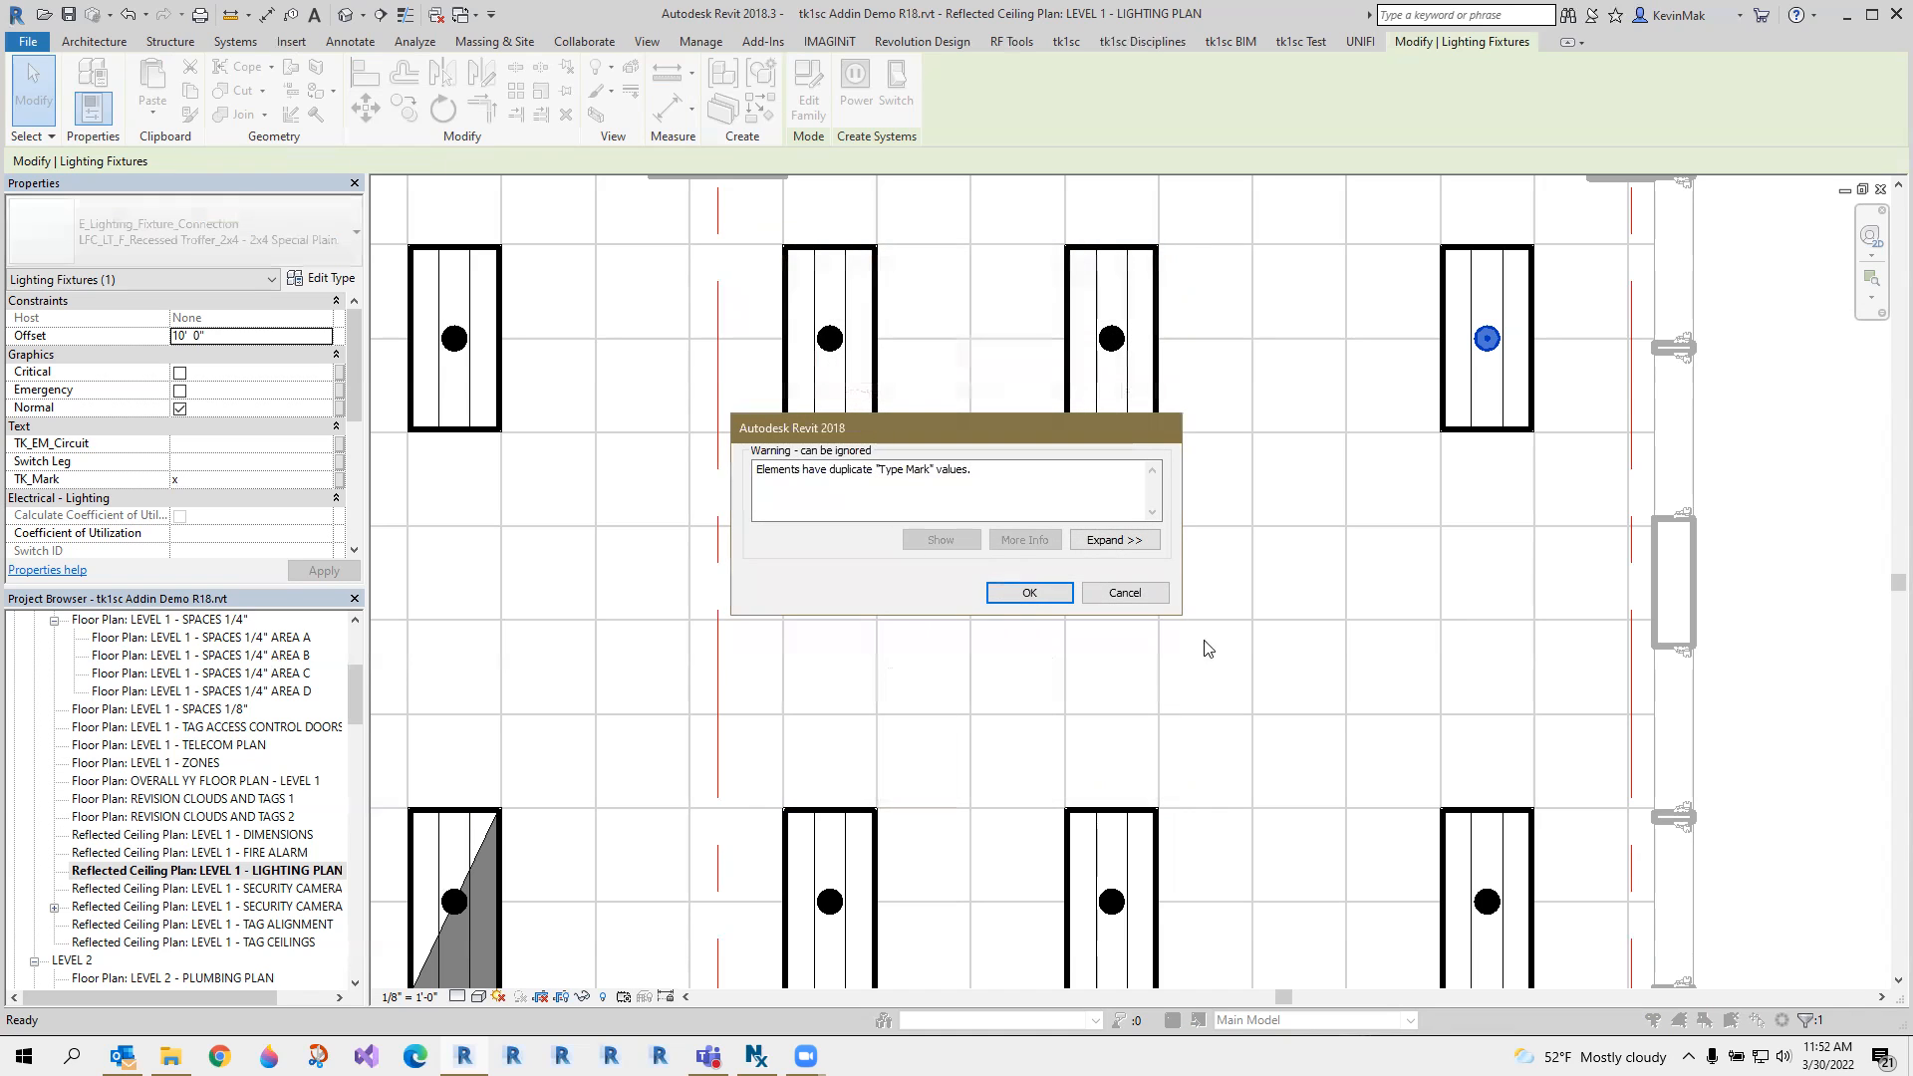
left_click(1029, 592)
Set the Type Mark of the 2x2 recessed troffer connection type to L2.
scroll(1614, 498, "down", 3)
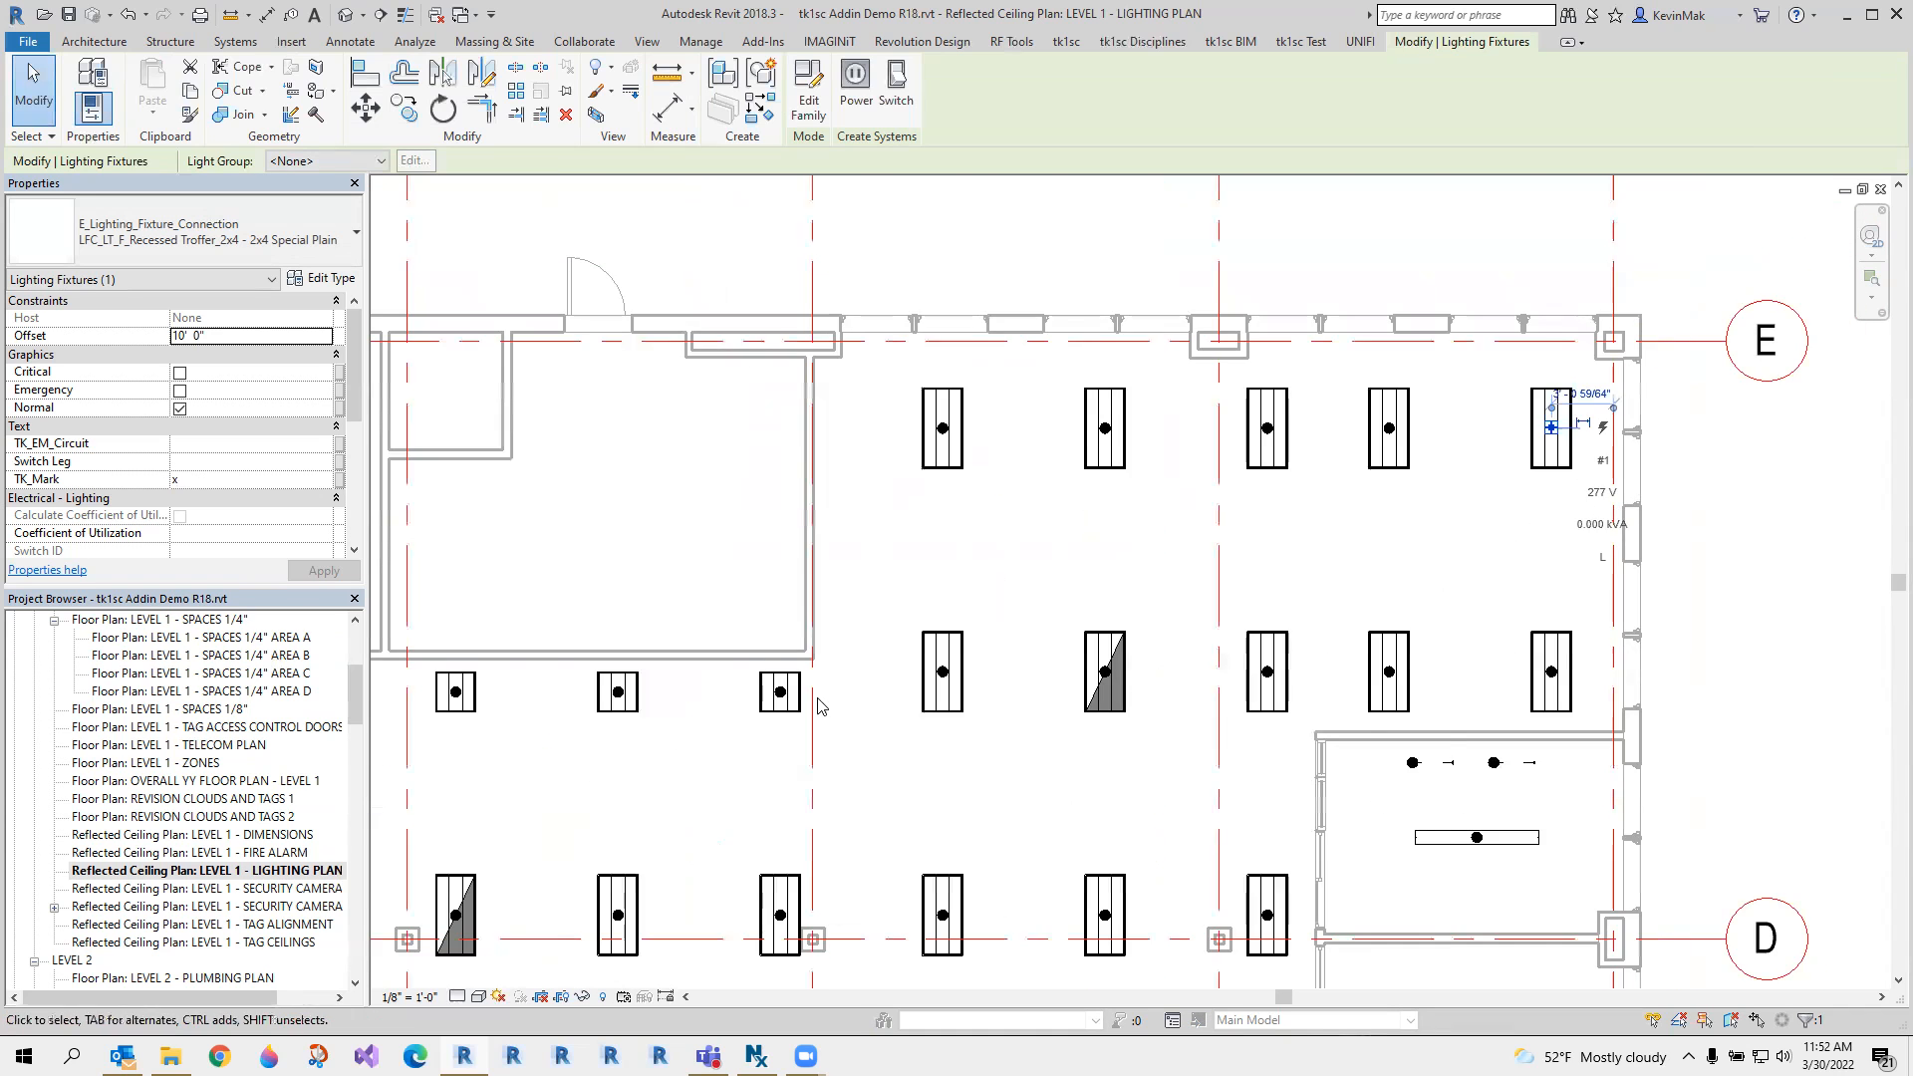
scroll(781, 696, "up", 3)
left_click(781, 687)
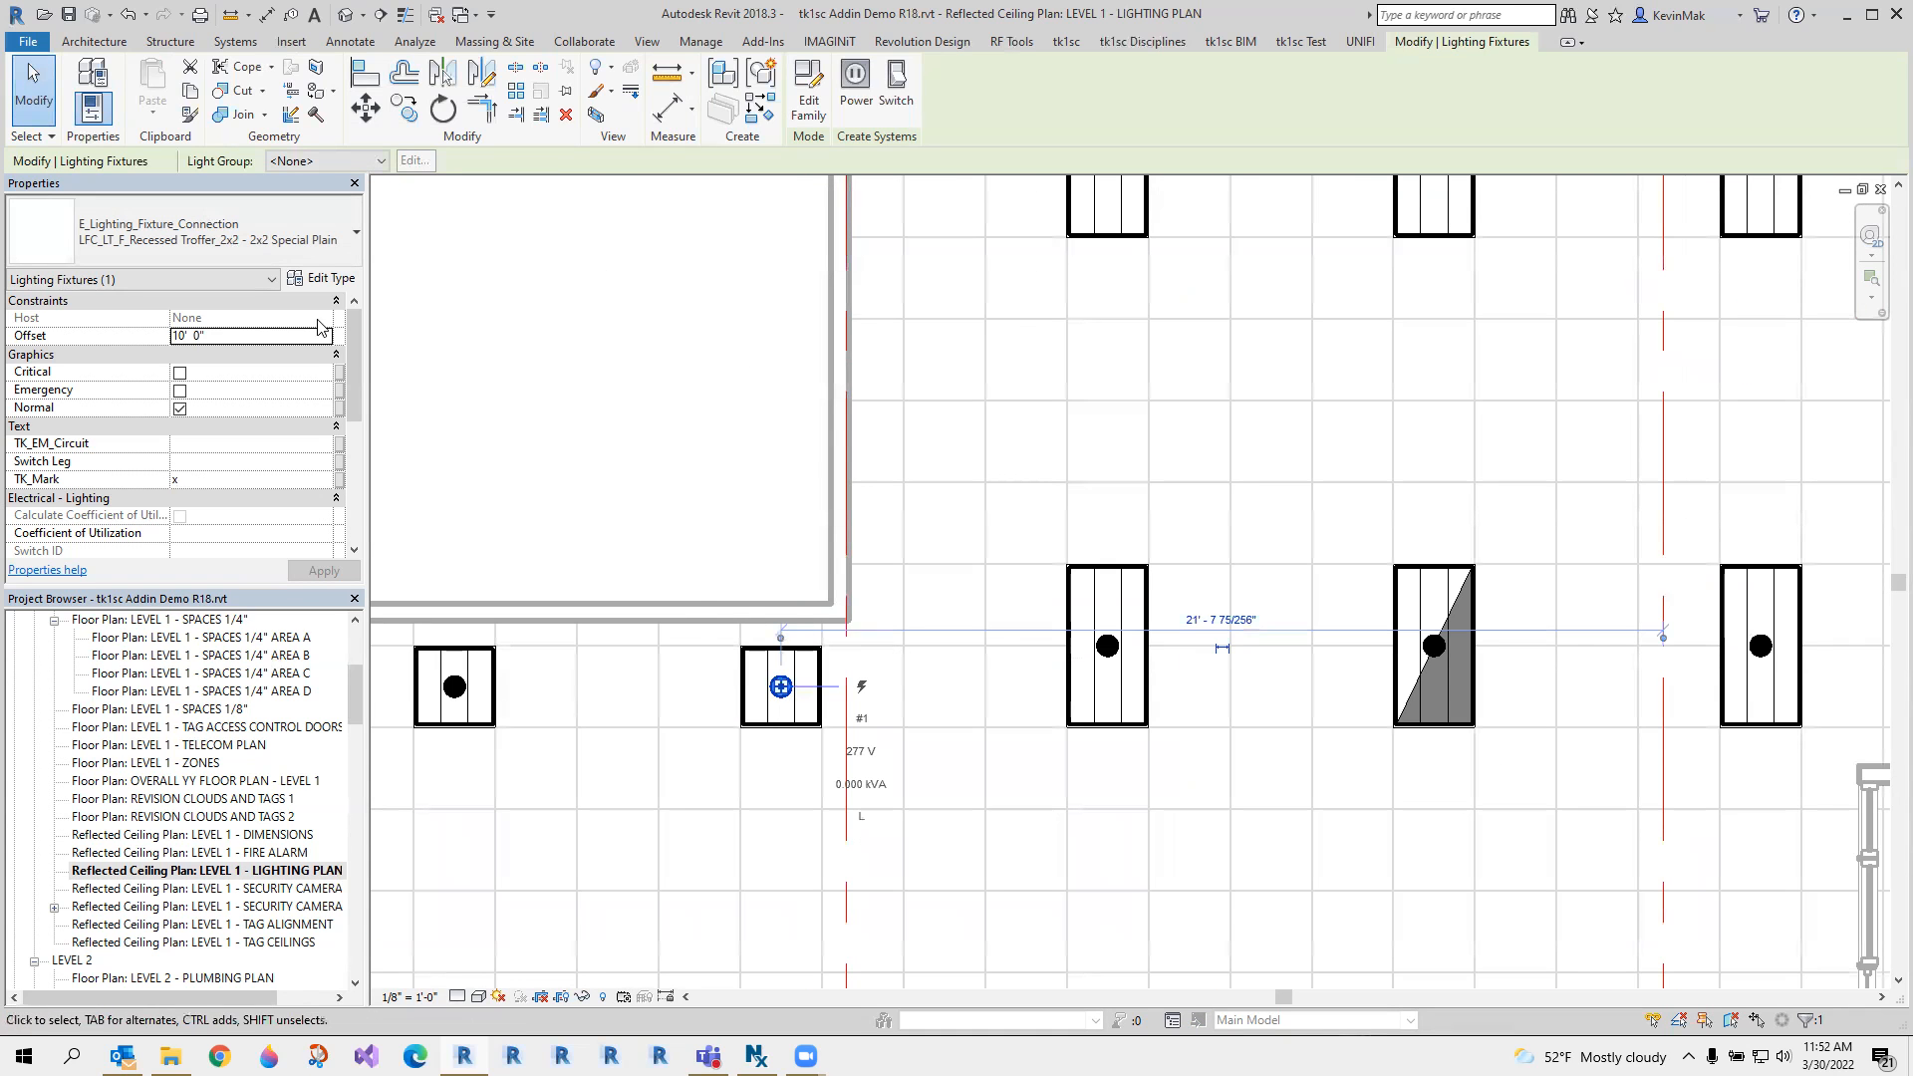
left_click(320, 278)
left_click(972, 662)
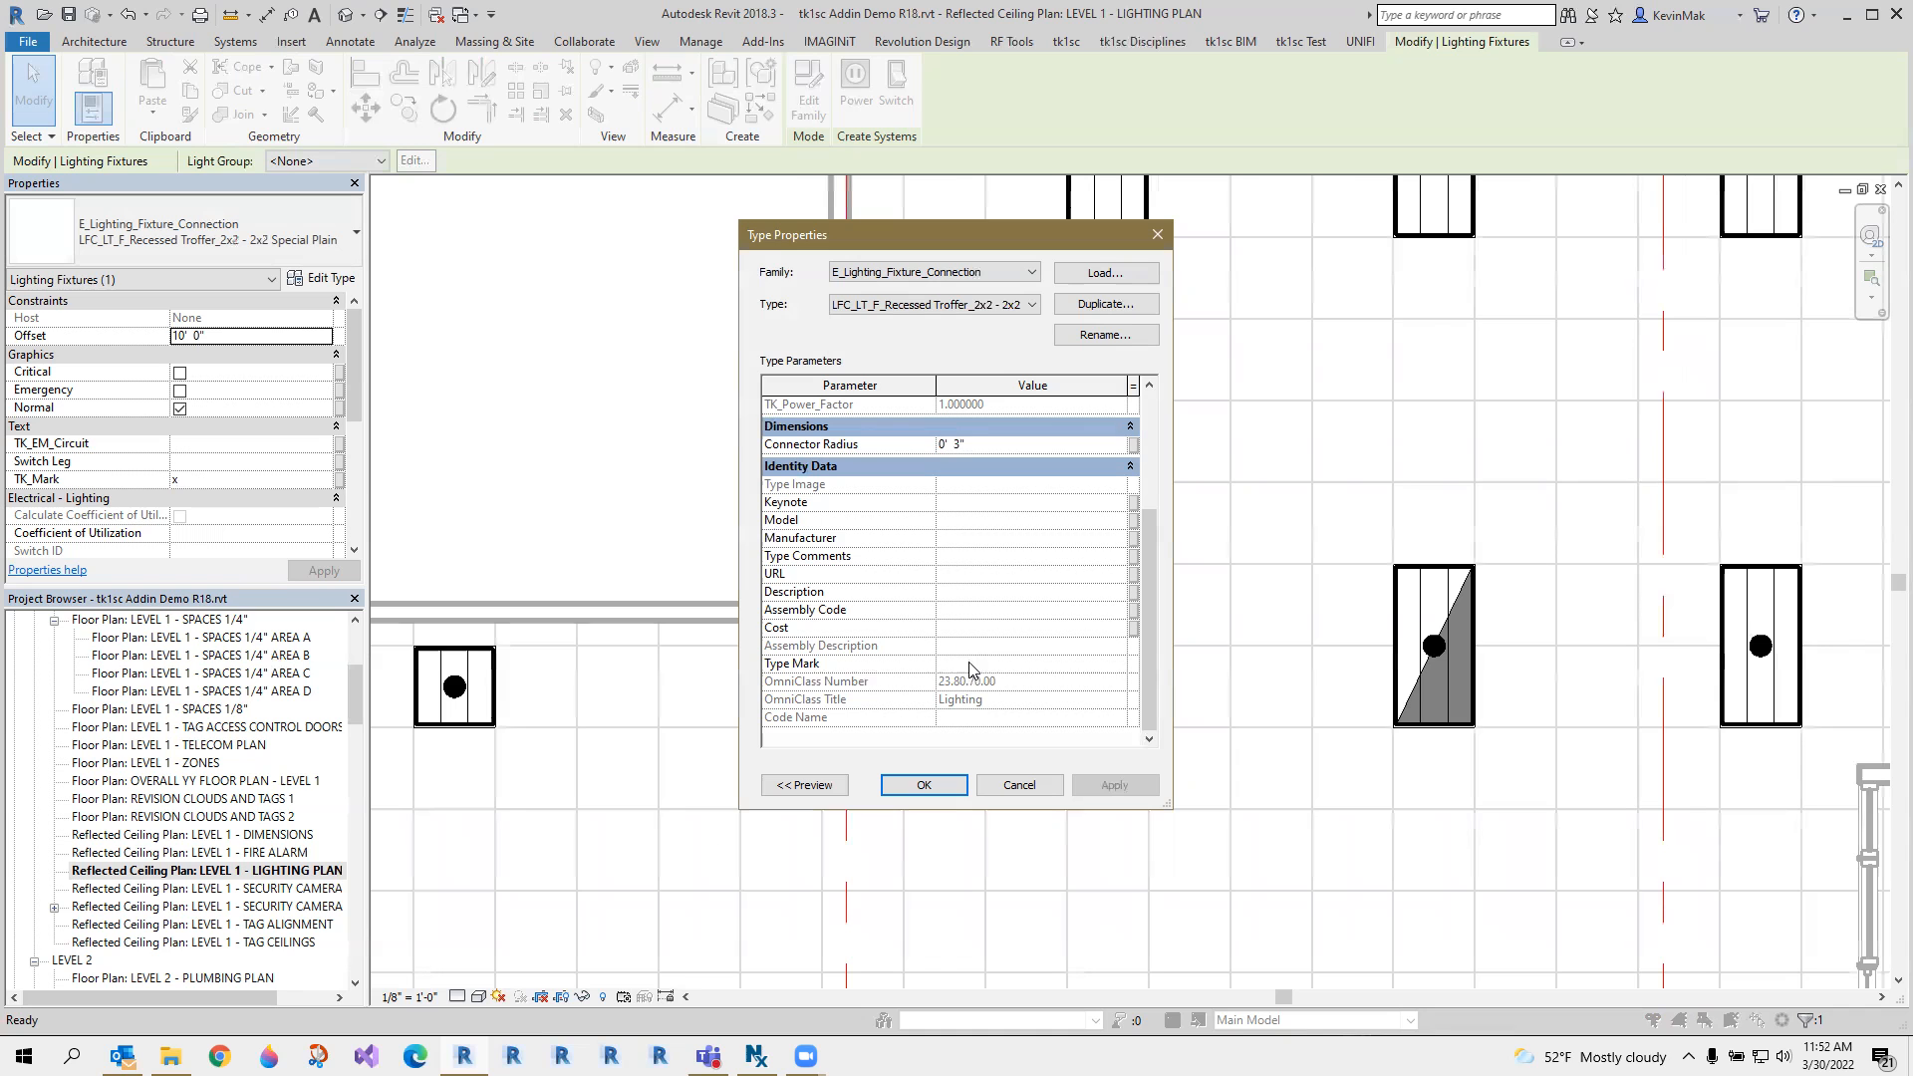
type("L2")
left_click(923, 784)
scroll(851, 619, "down", 3)
left_click(1580, 581)
Create one power circuit from the 39 lighting connections in the building's northeast area, including the adjoining small rooms.
middle_click_drag(1460, 642, 1681, 490)
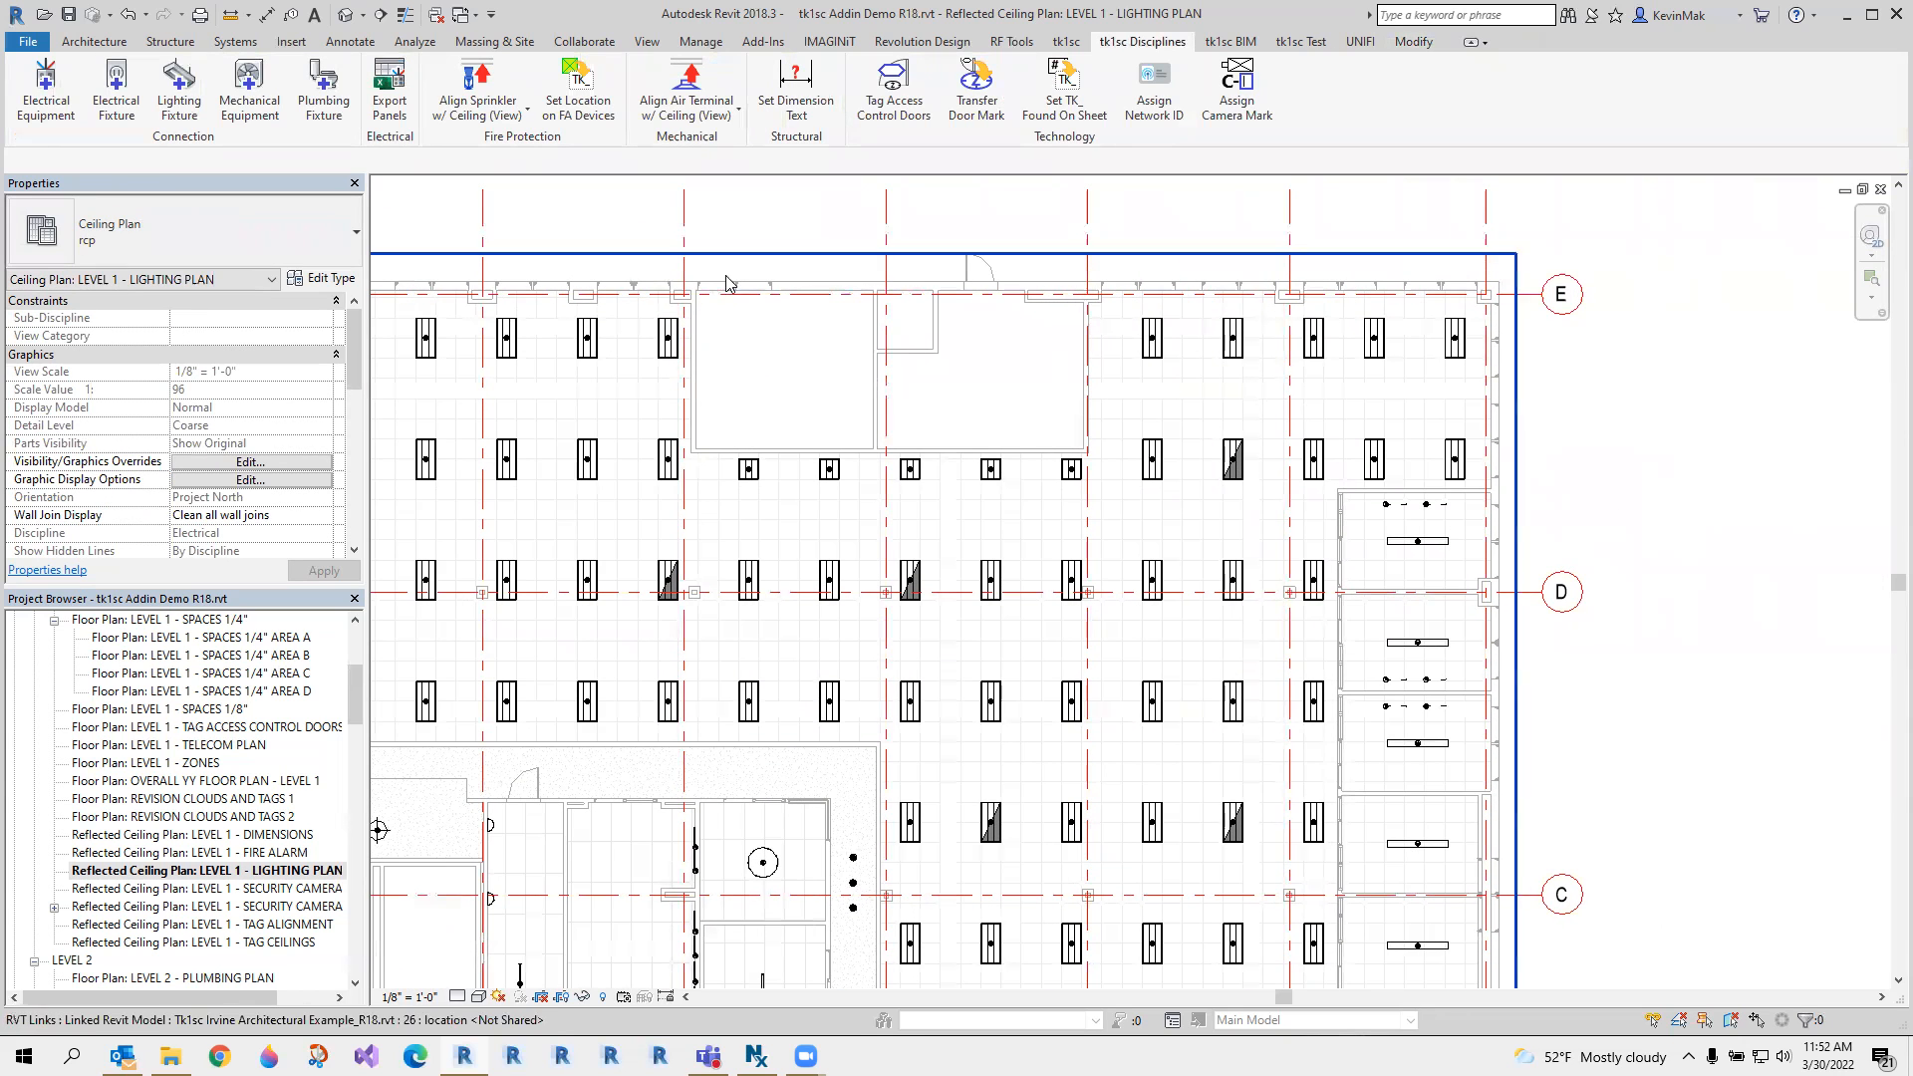
left_click_drag(718, 263, 1484, 630)
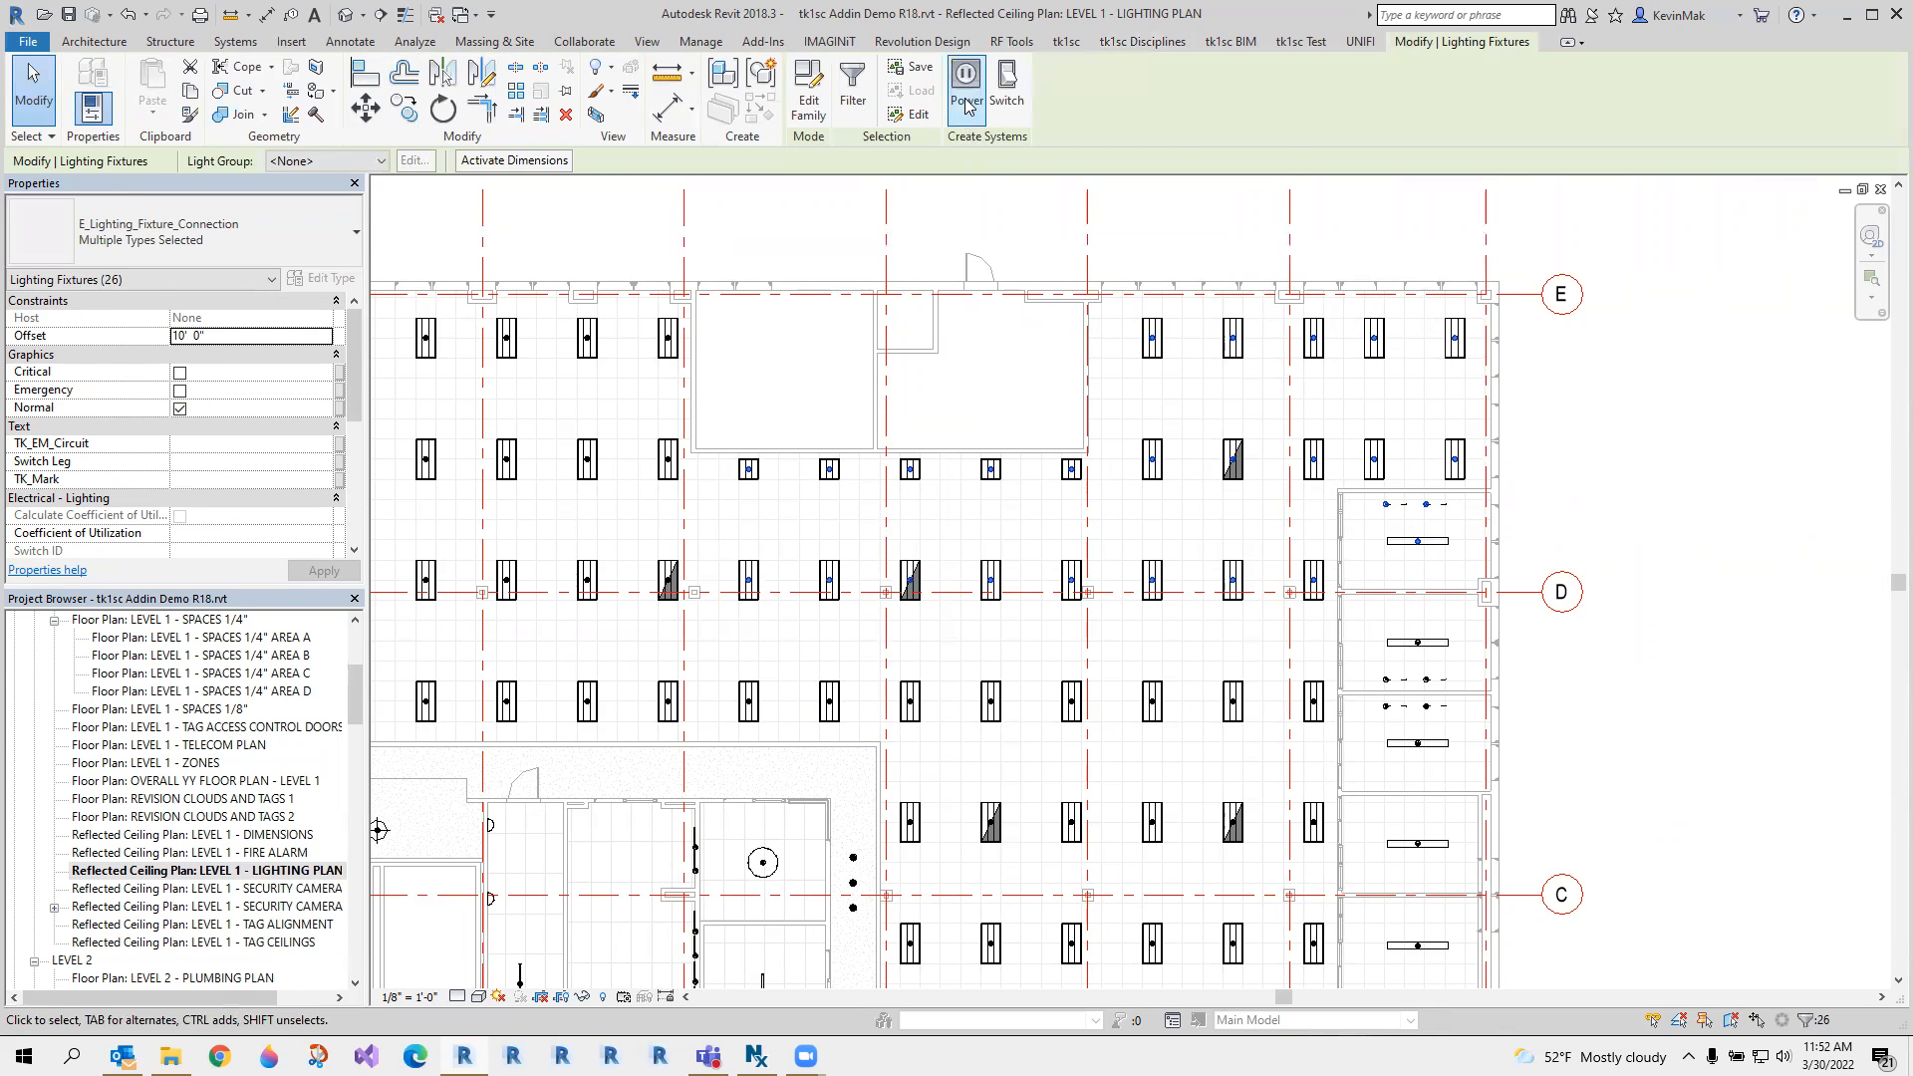
left_click(745, 262)
left_click_drag(715, 224, 1501, 748)
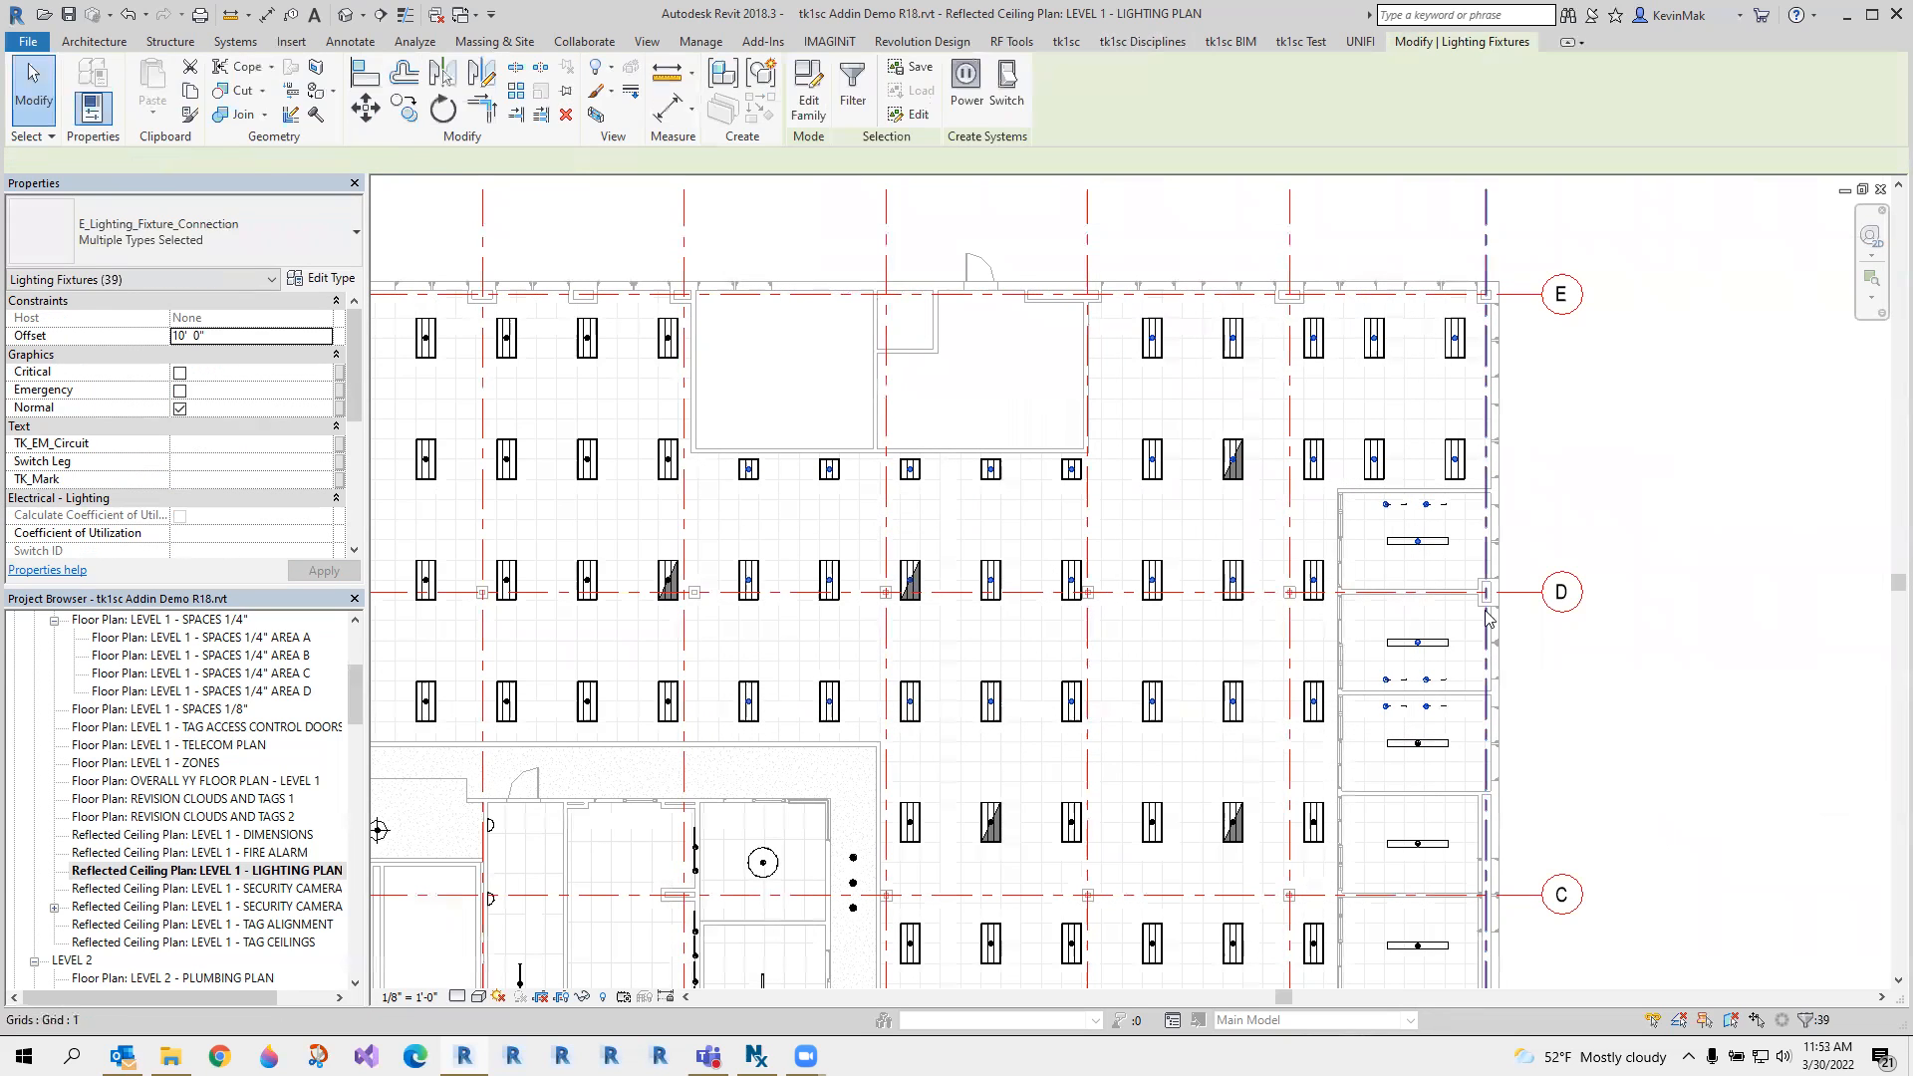
left_click(965, 99)
scroll(1481, 344, "up", 4)
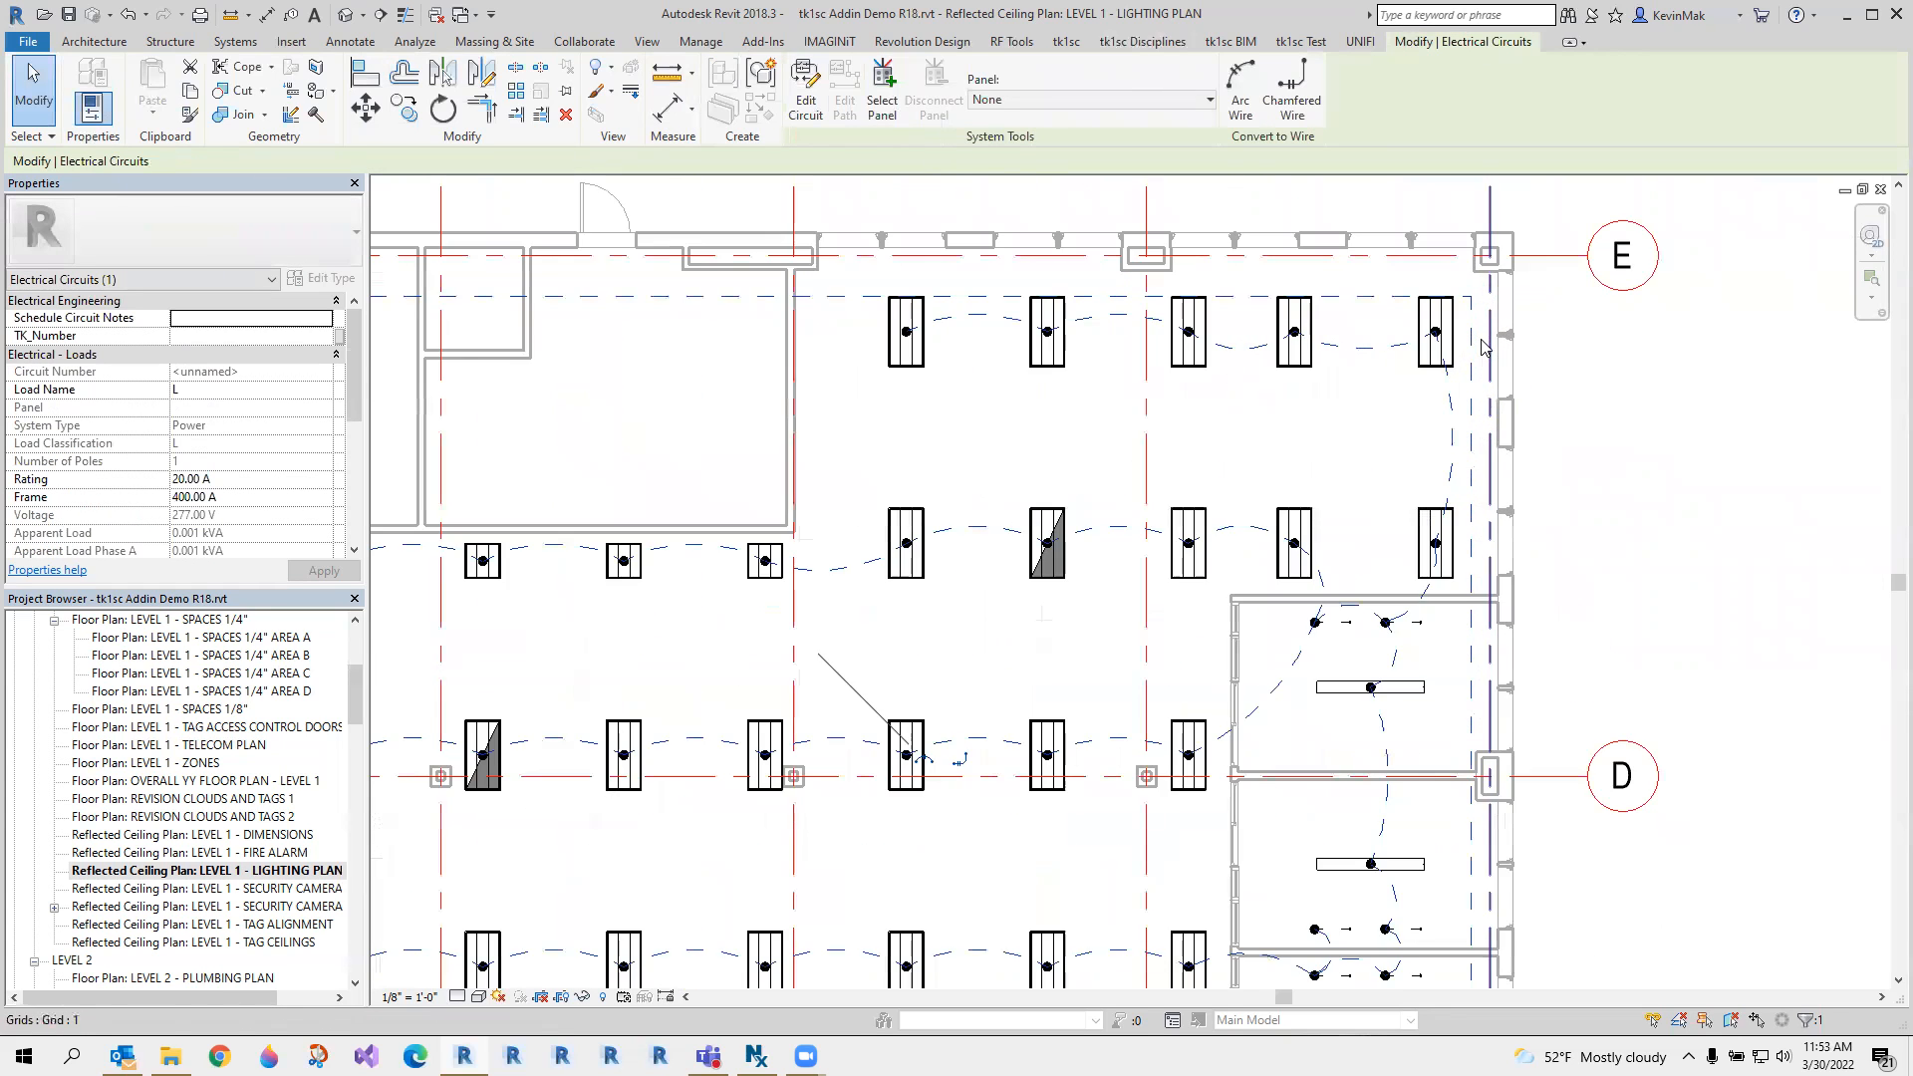
left_click(1640, 404)
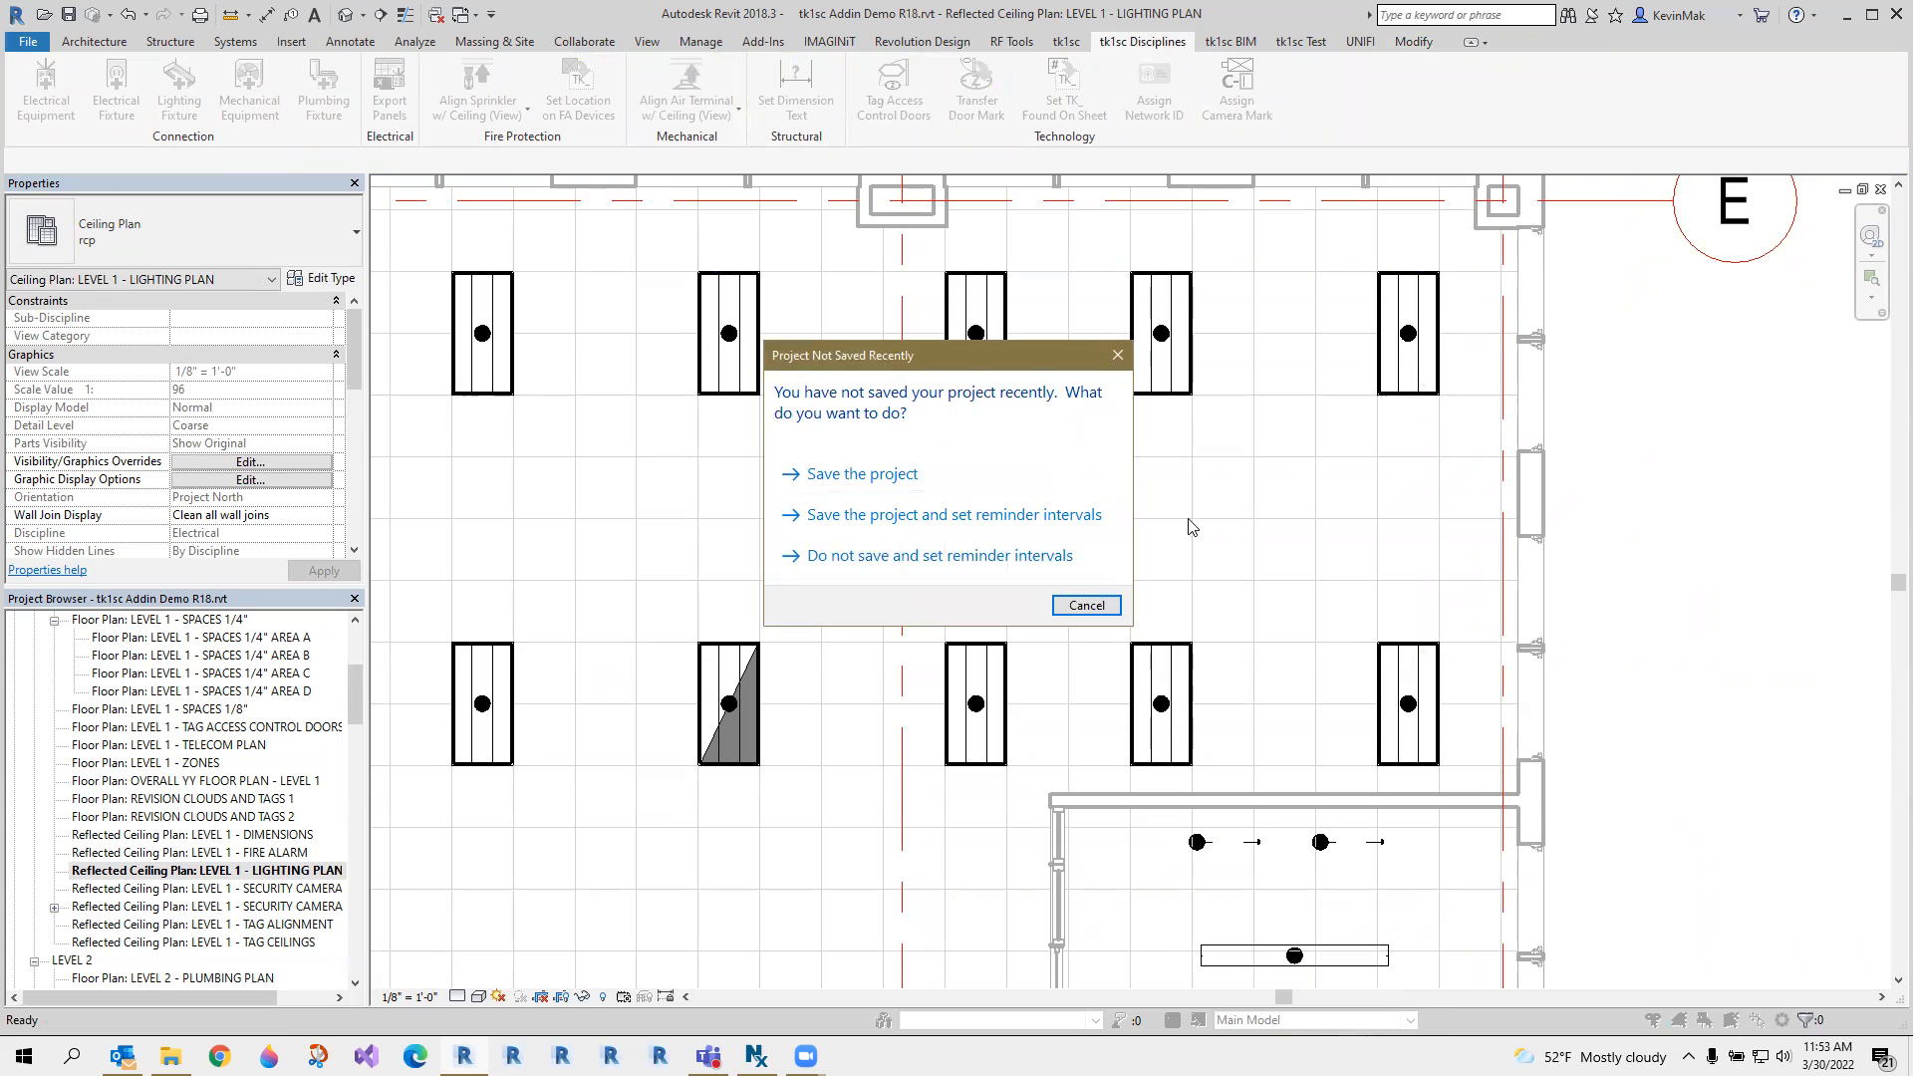
Tag the connection of the easternmost light fixture below grid E, dismissing the save reminder.
left_click(1086, 604)
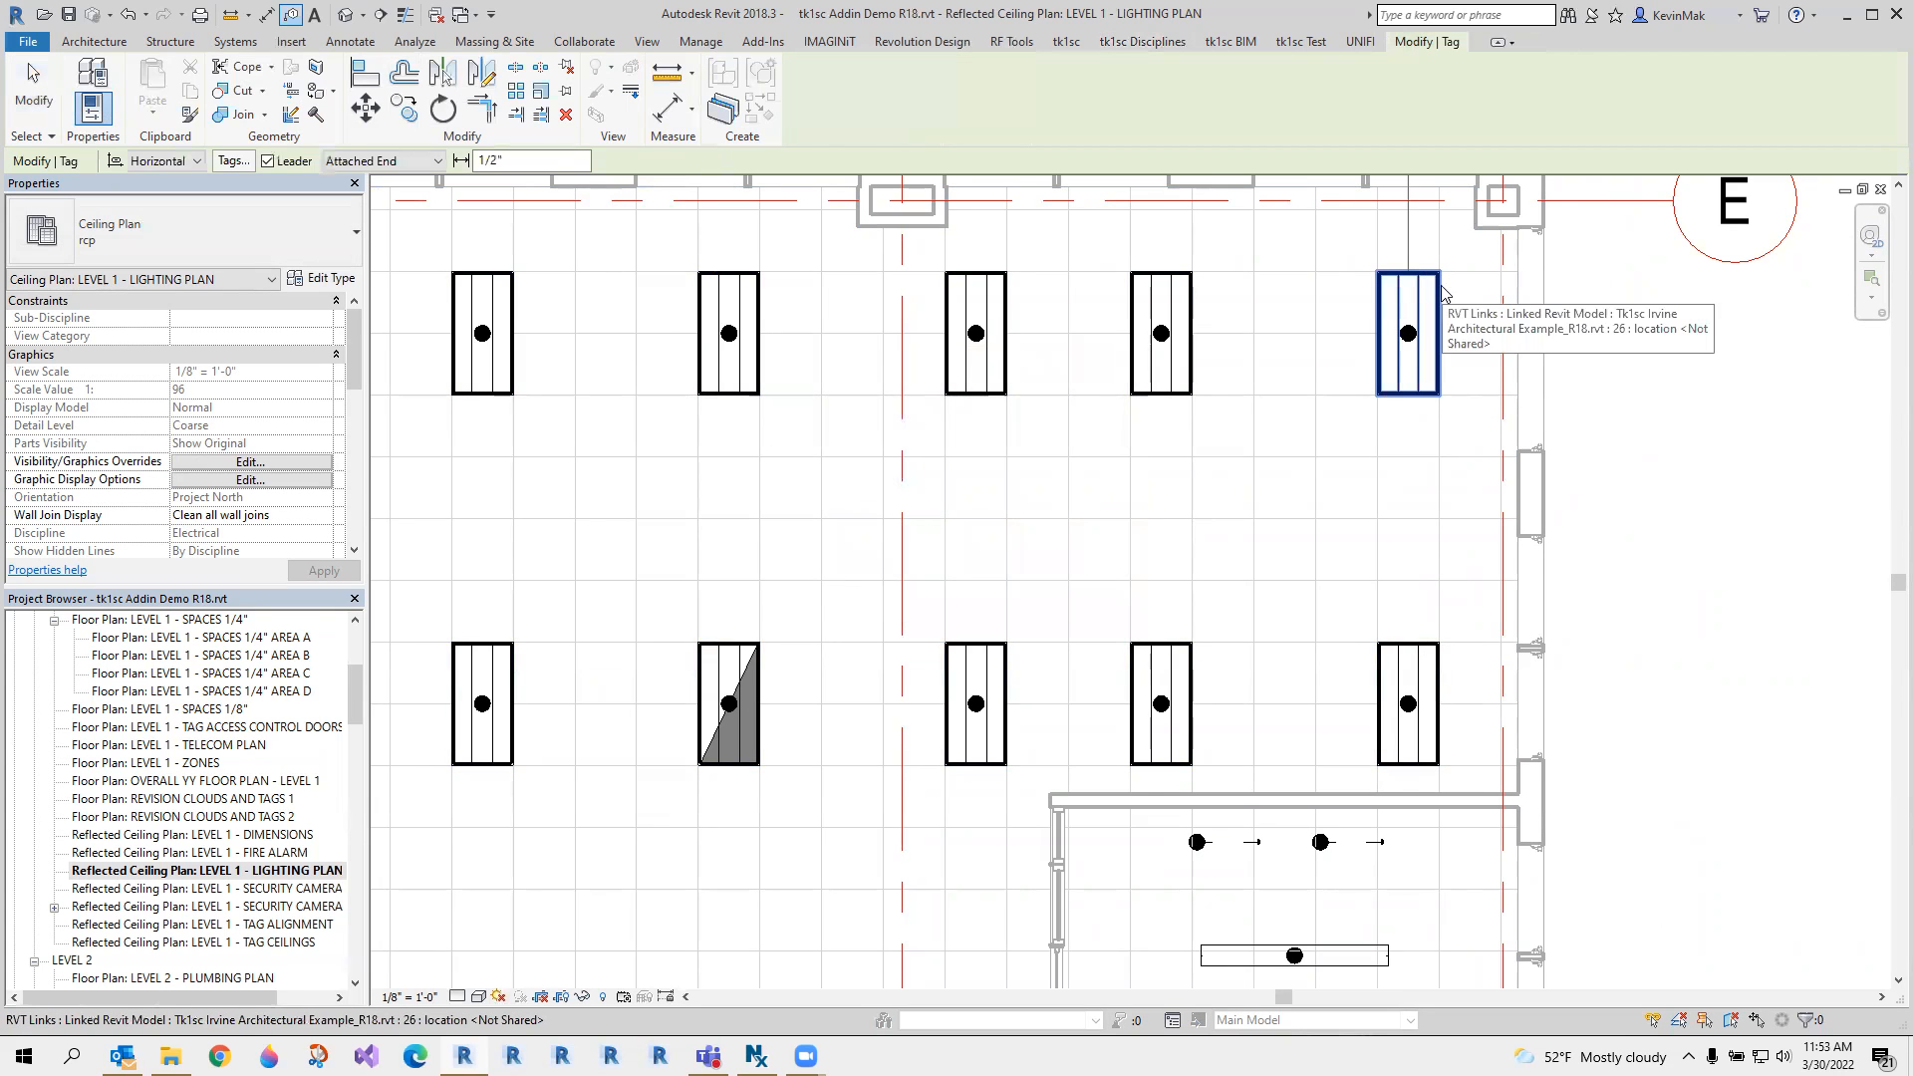
scroll(1443, 292, "up", 1)
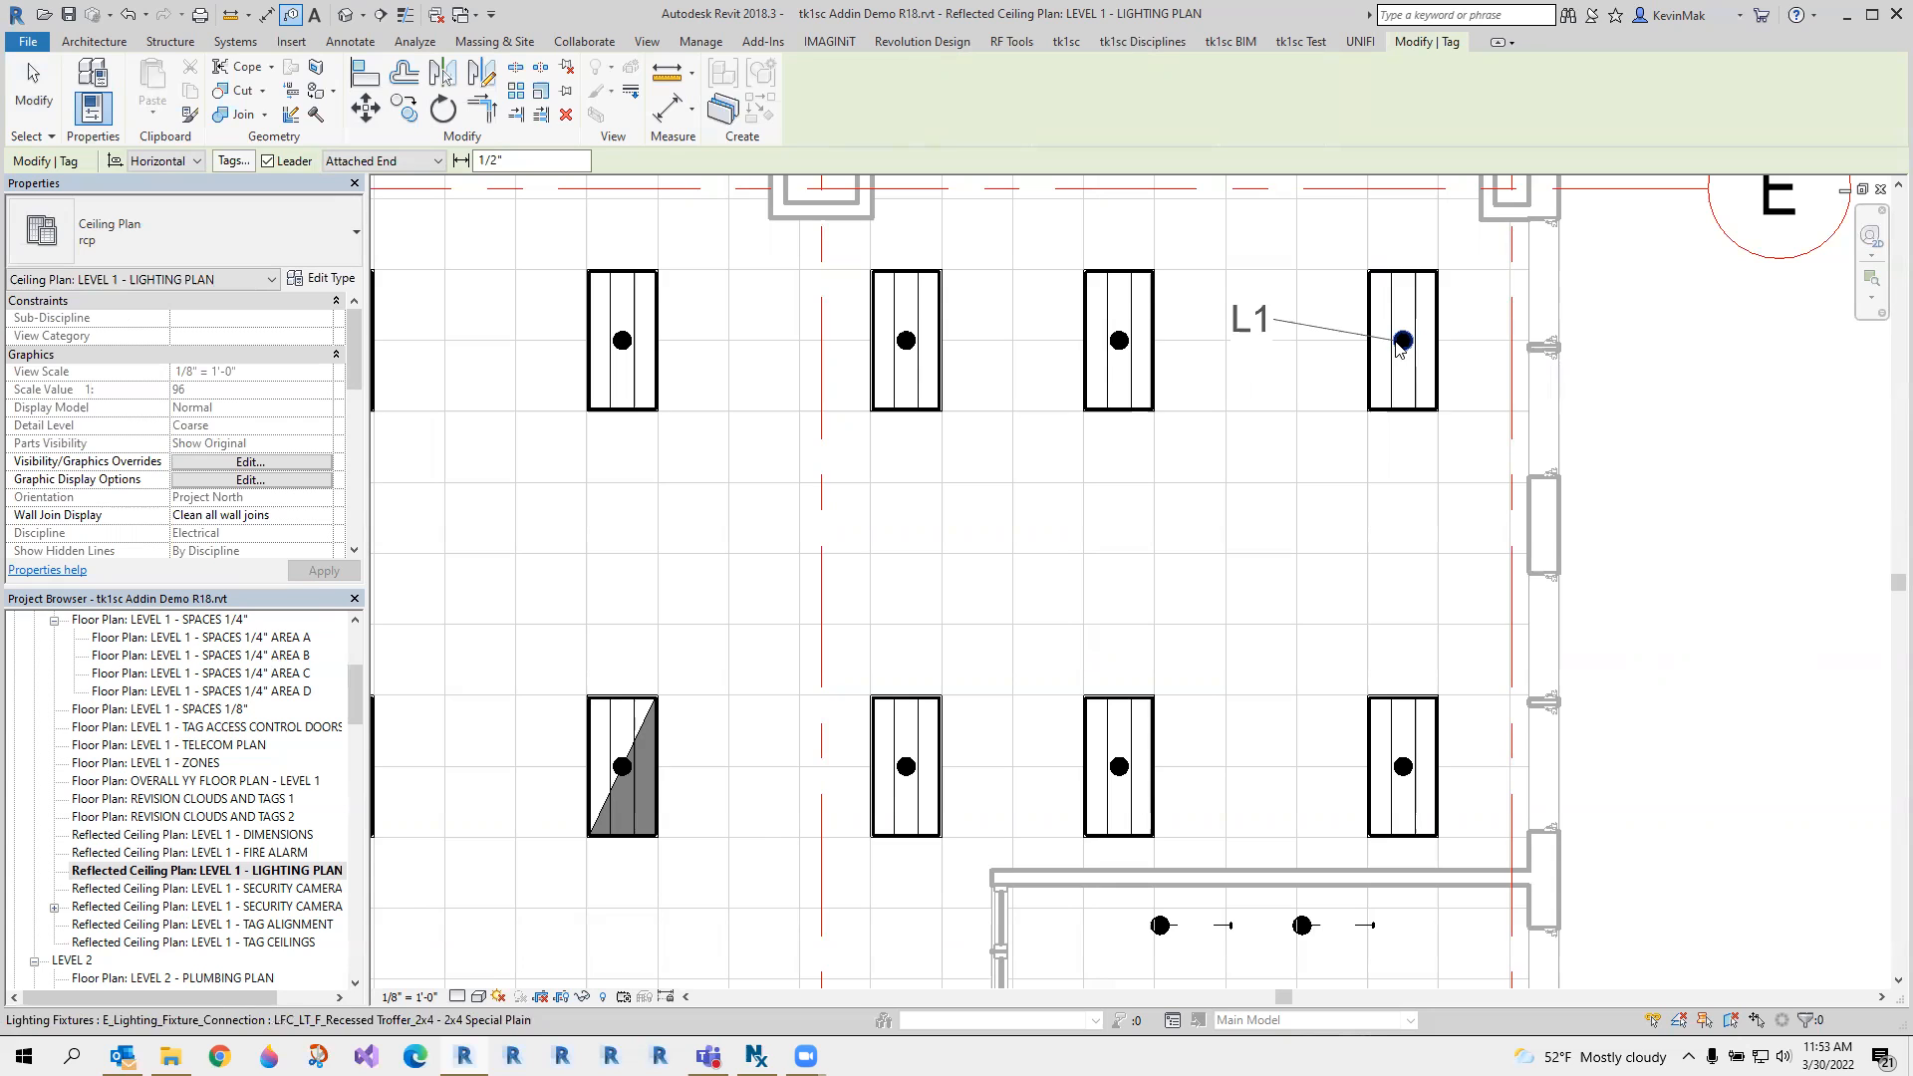
left_click(1396, 342)
key("Escape")
Move the L1 tag close to its light fixture and turn off its leader line.
scroll(1276, 394, "up", 2)
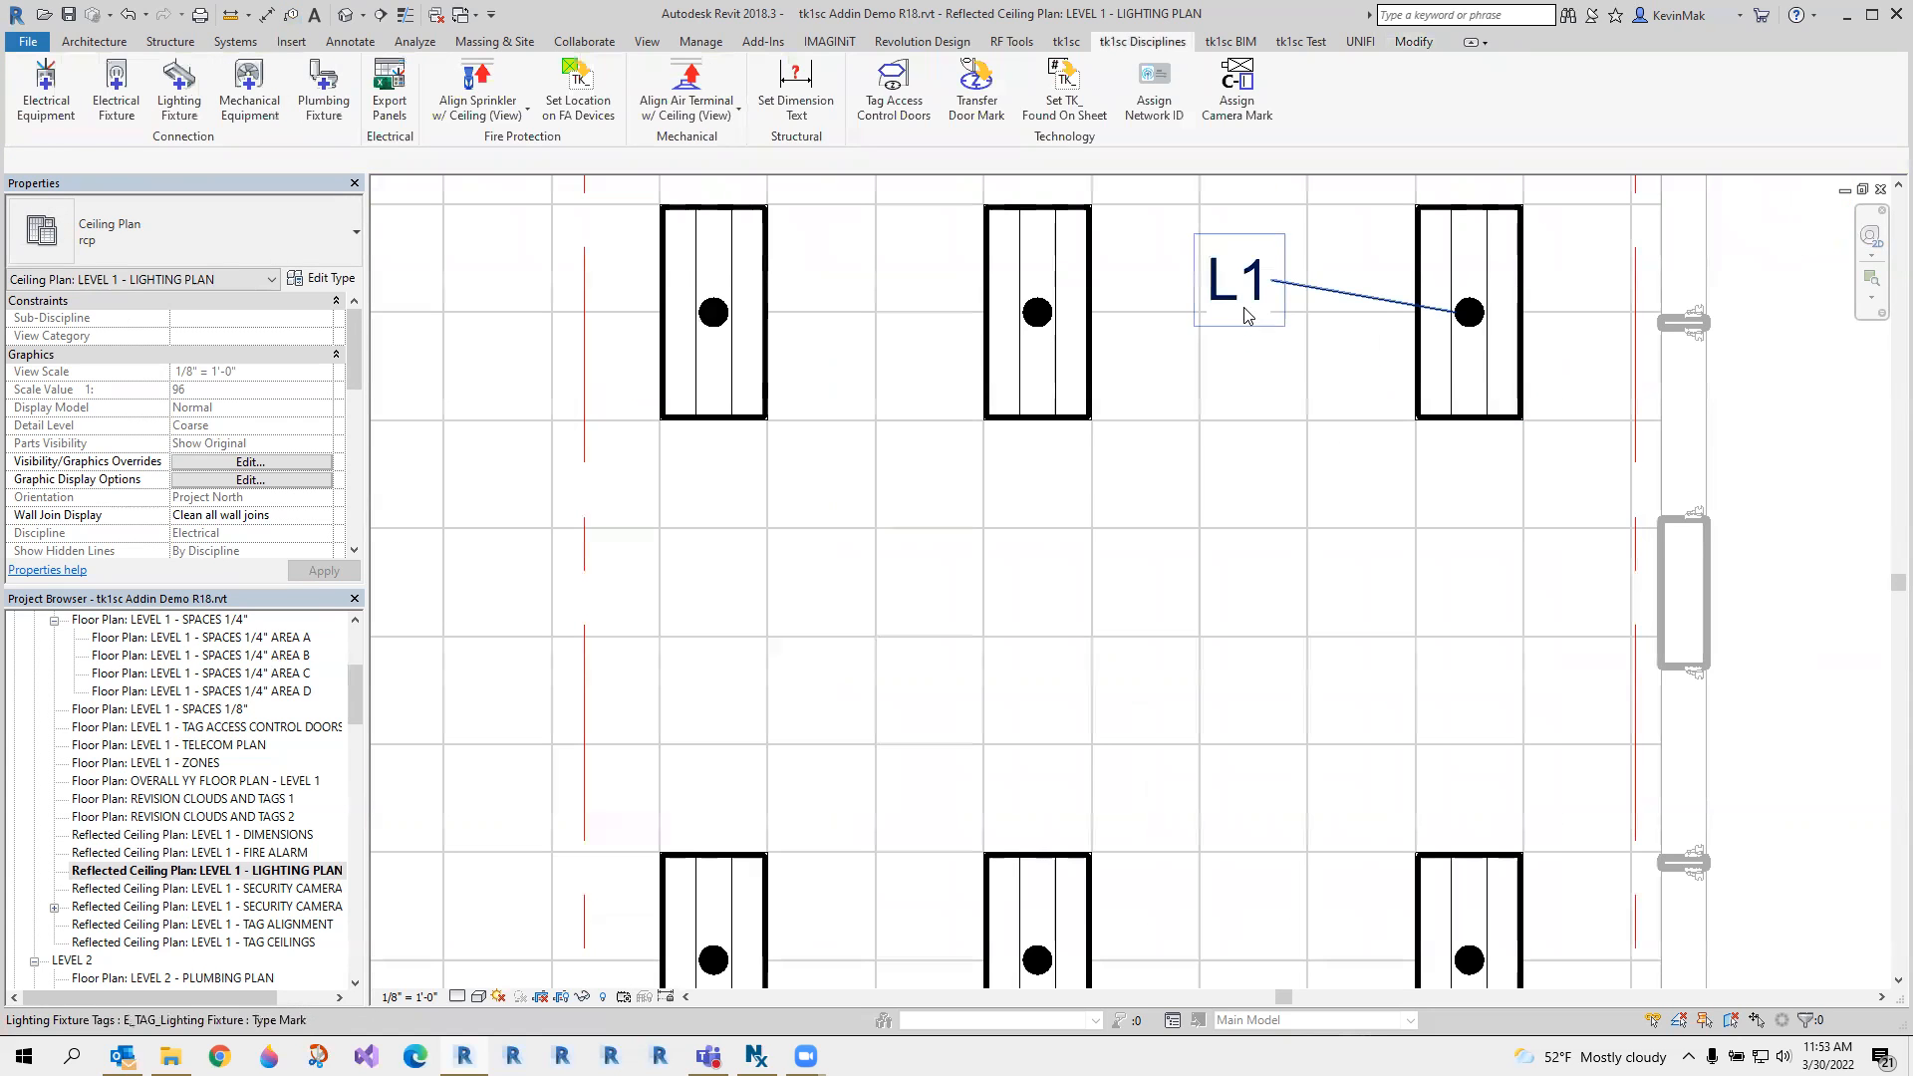
left_click(1245, 308)
left_click_drag(1240, 314, 1374, 277)
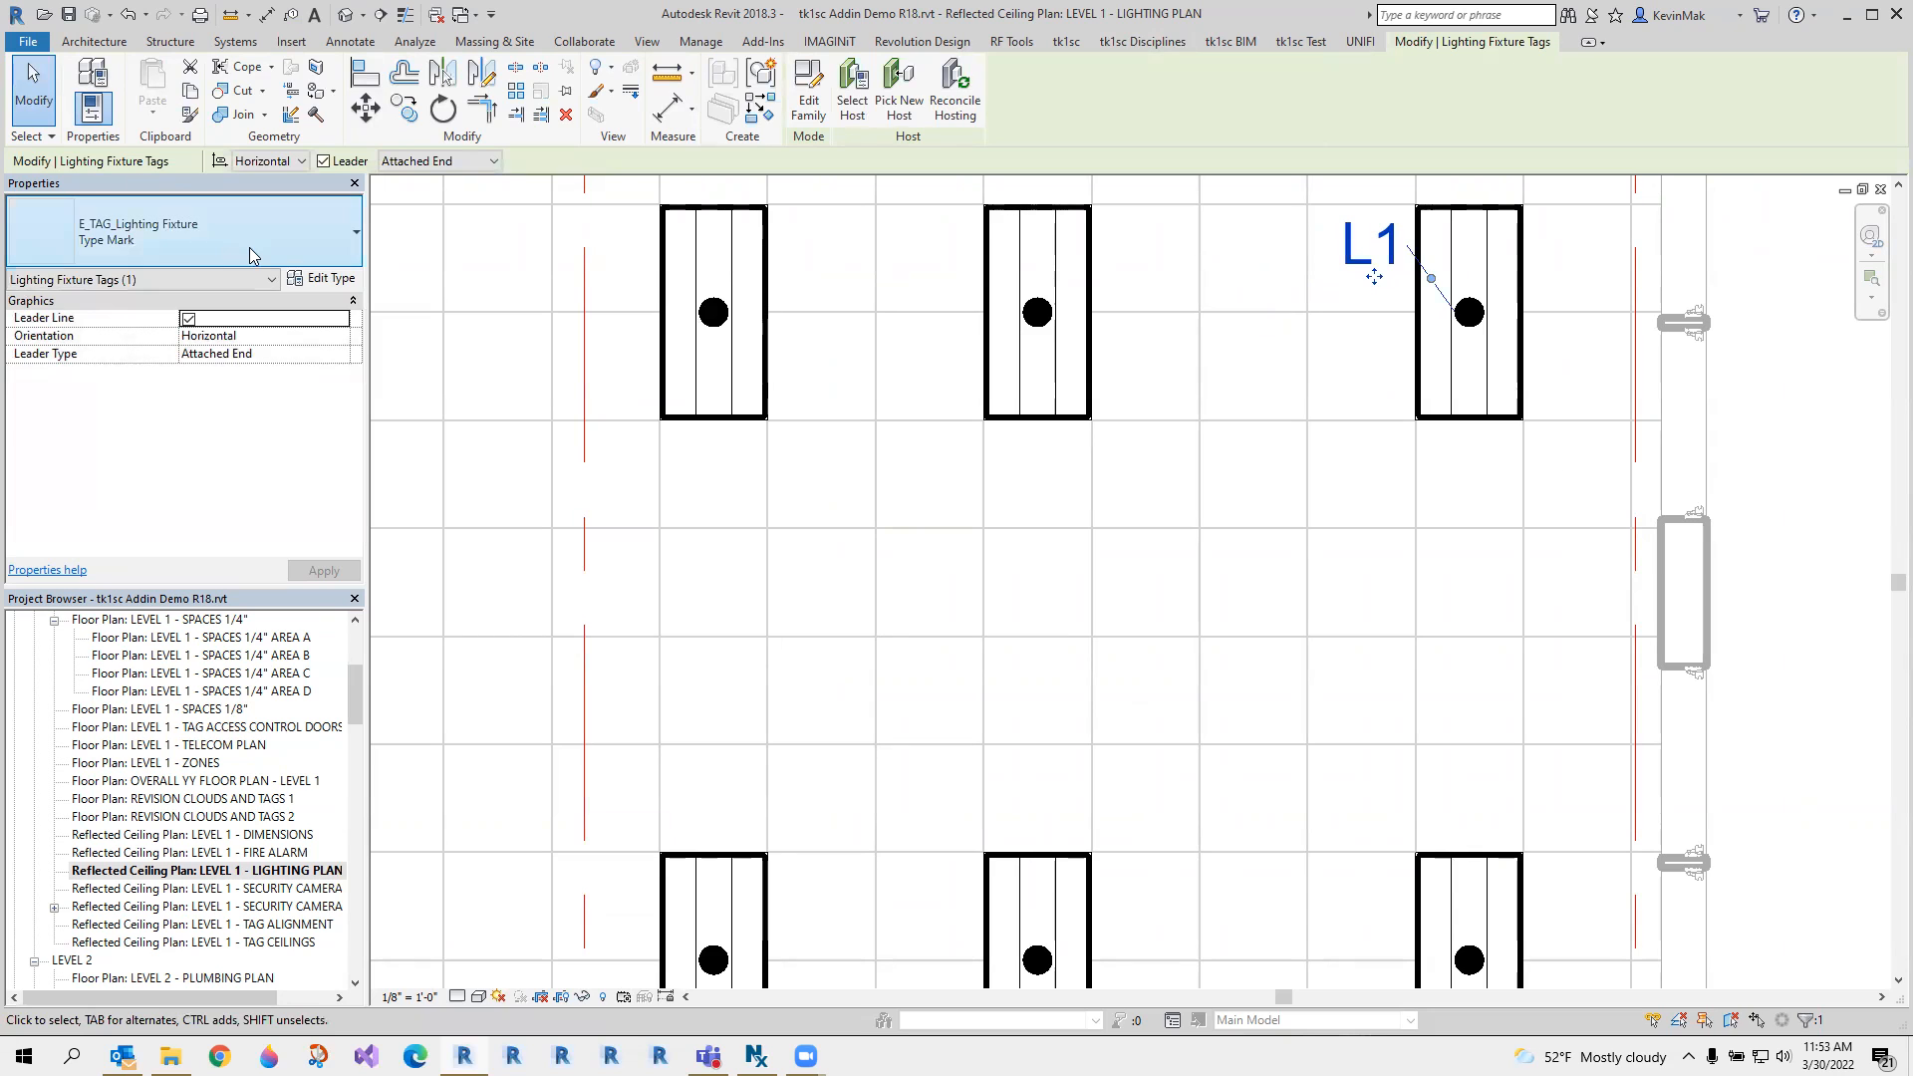
left_click(187, 319)
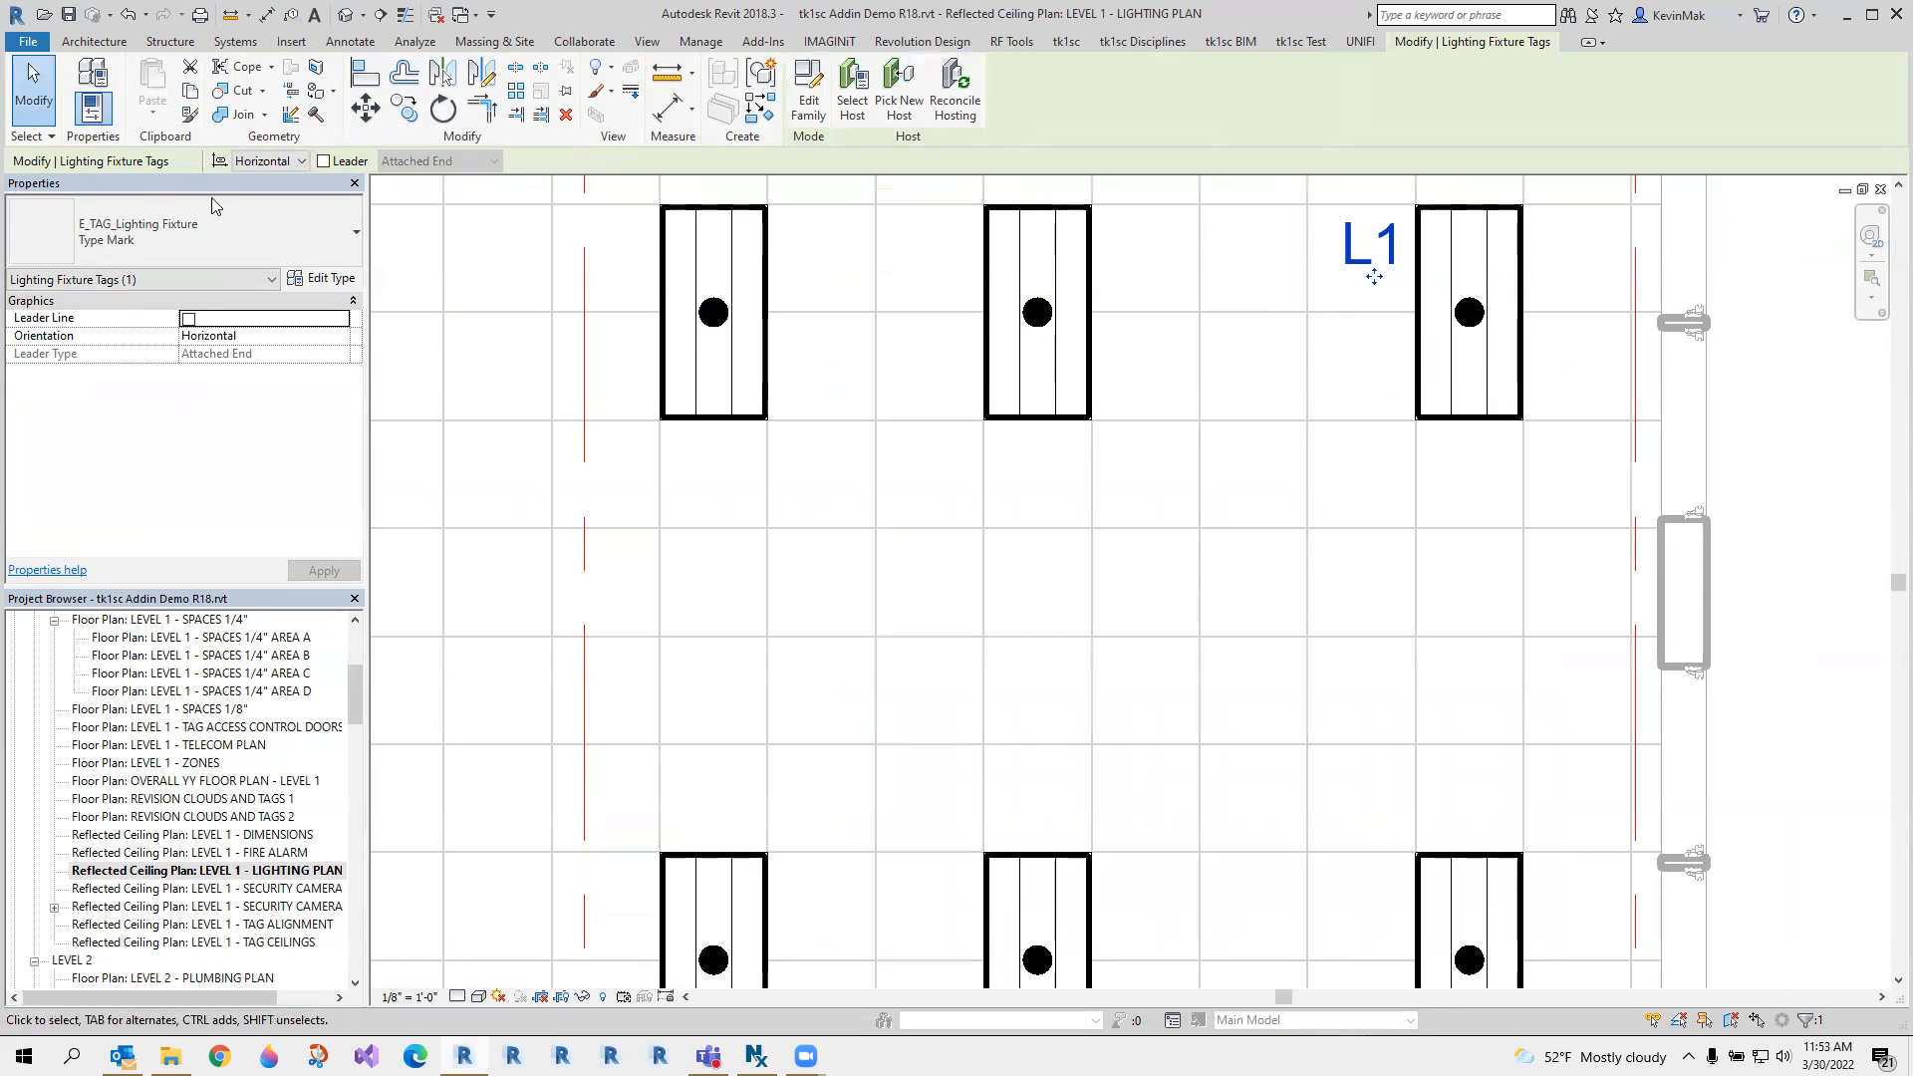
Change the fixture tag's type to Type Mark, Circuit Number, Switch Leg.
left_click(172, 246)
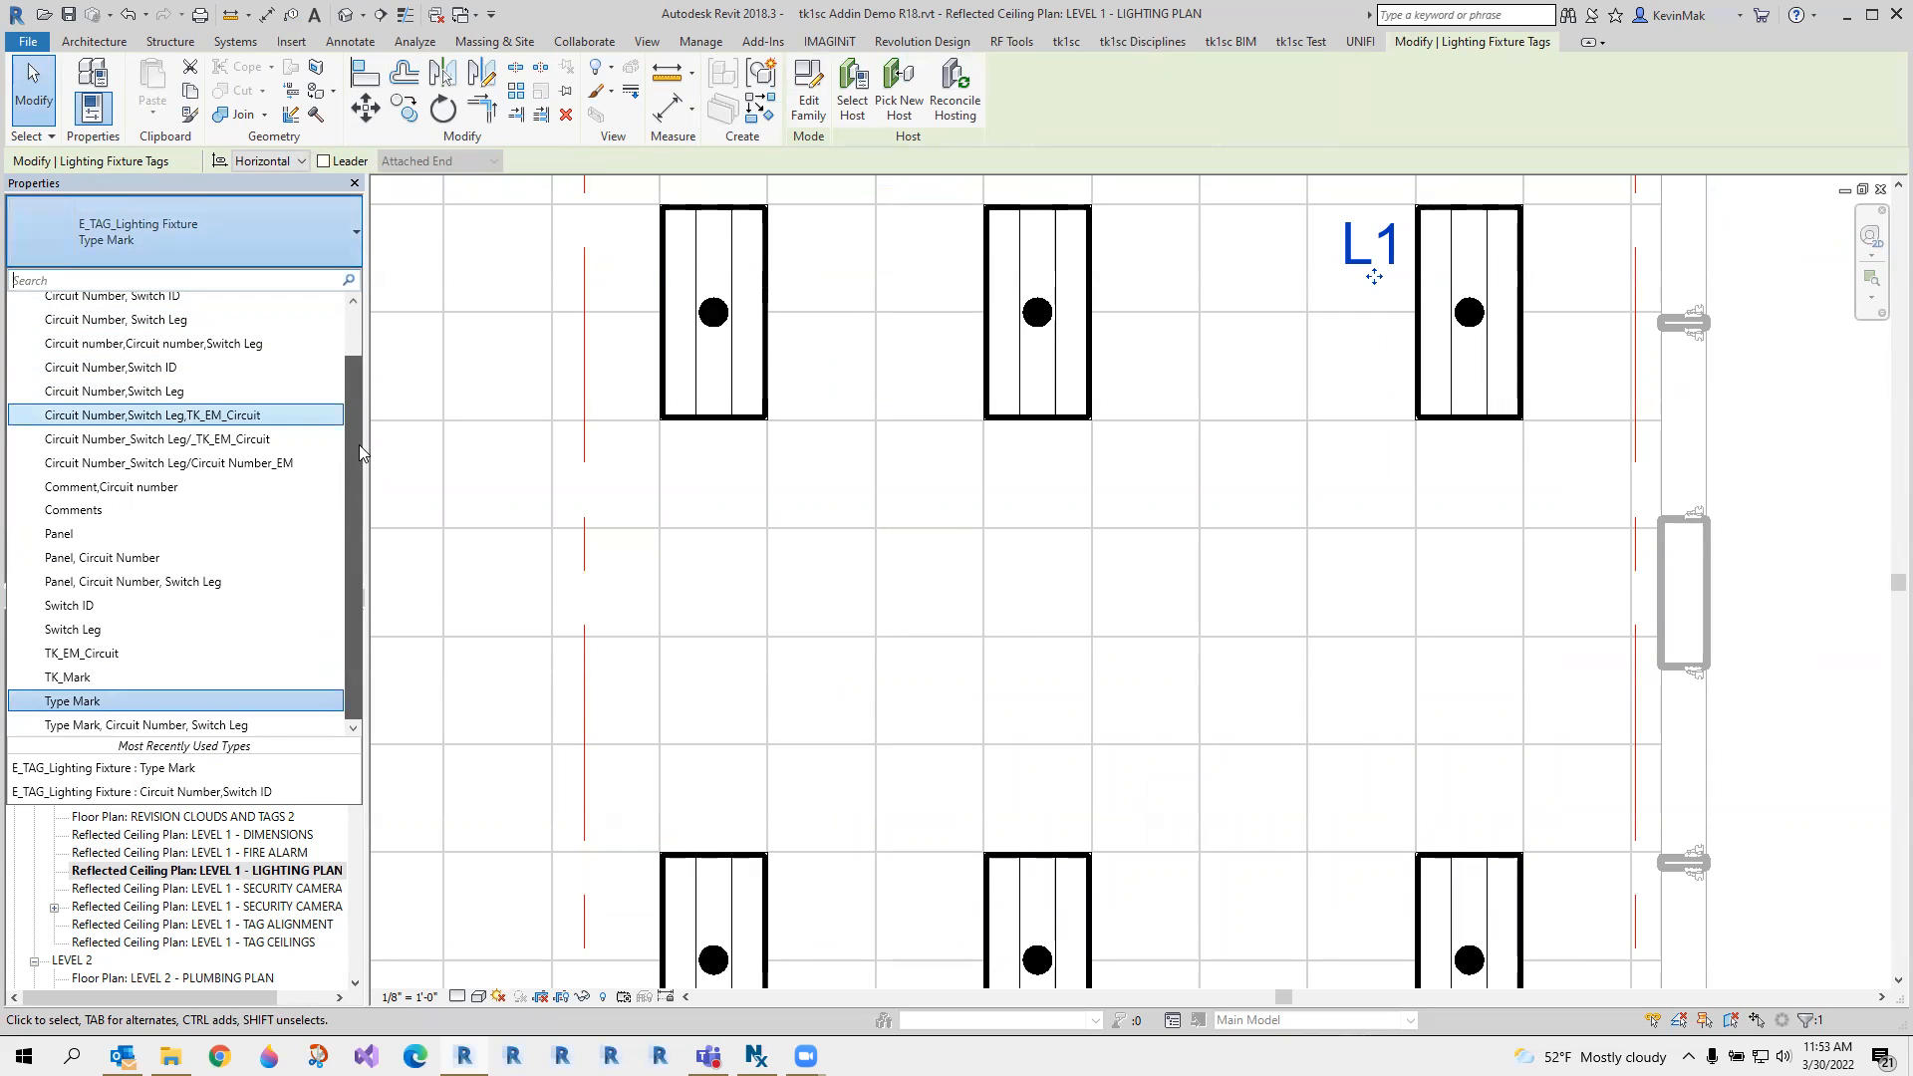
left_click(142, 726)
left_click(1225, 641)
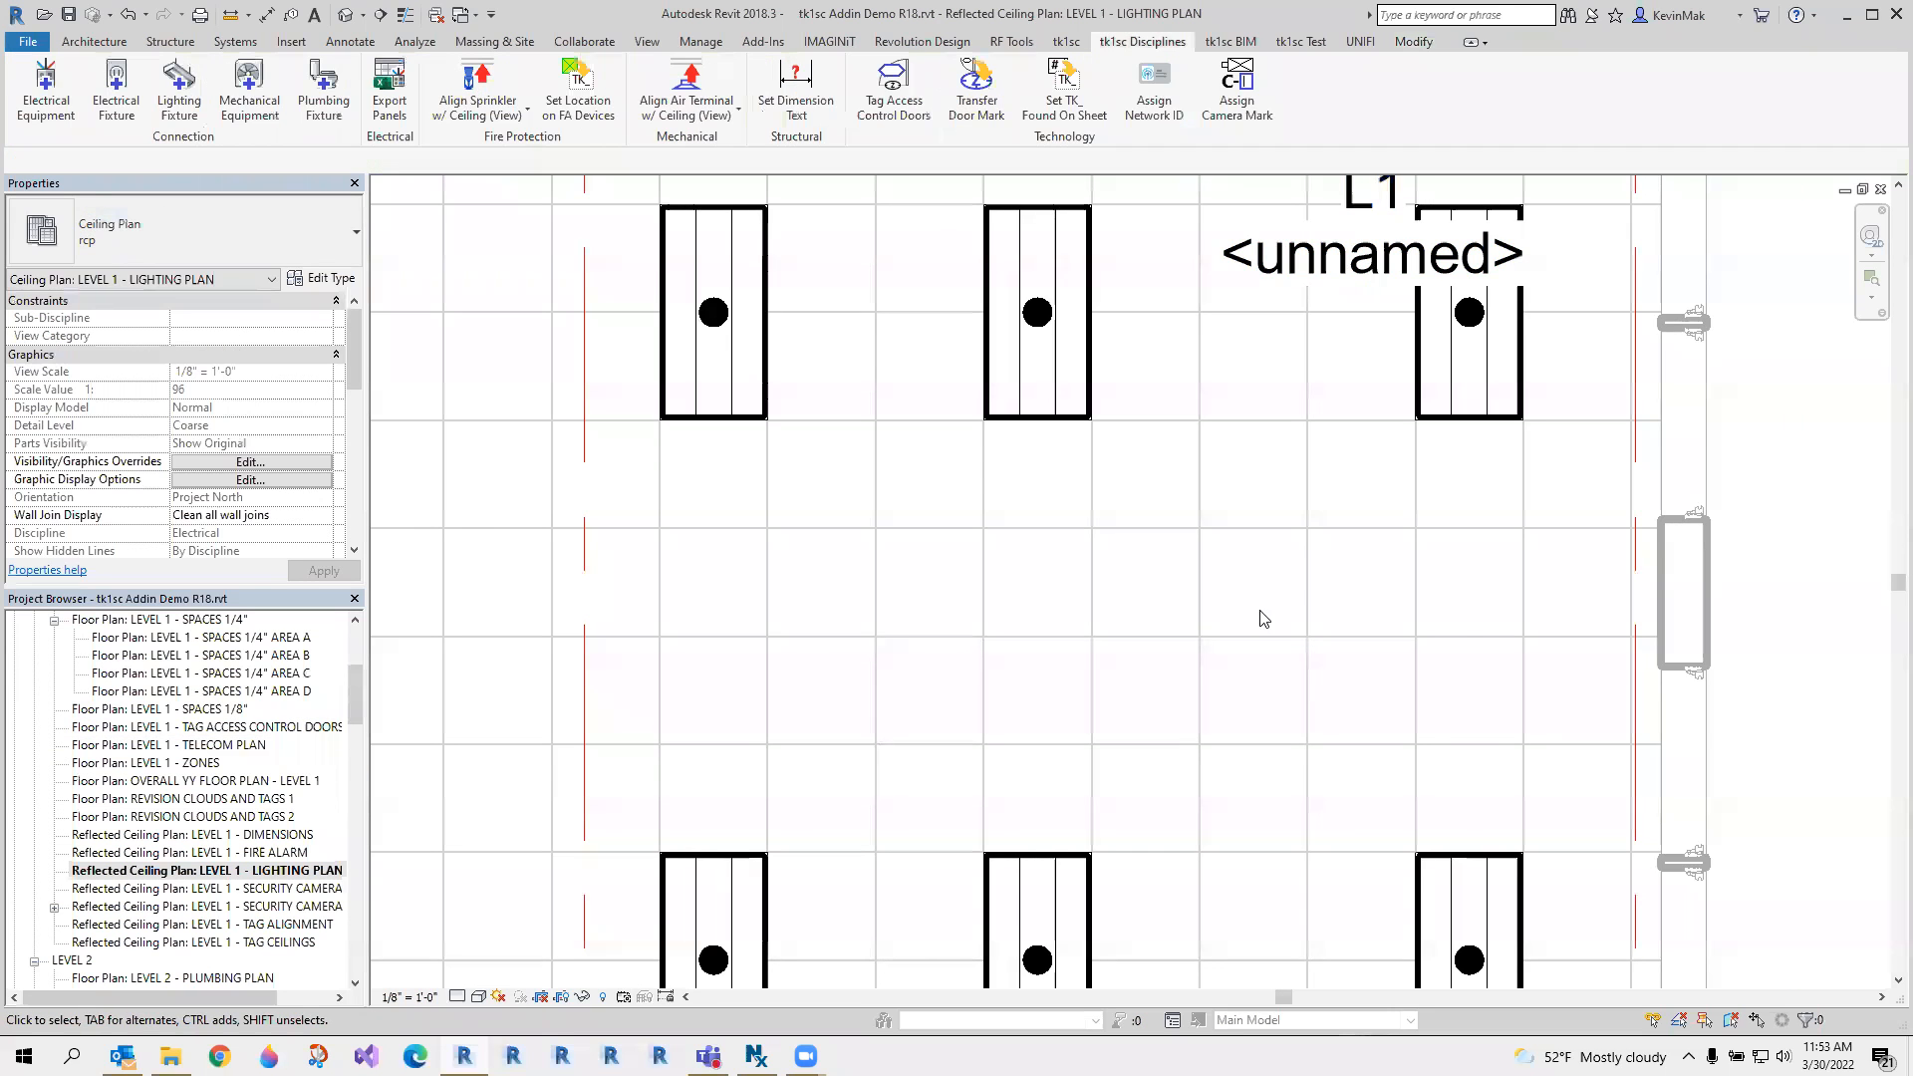
Assign the new lighting circuit to panel PHE.
scroll(1285, 608, "down", 4)
scroll(1255, 550, "up", 3)
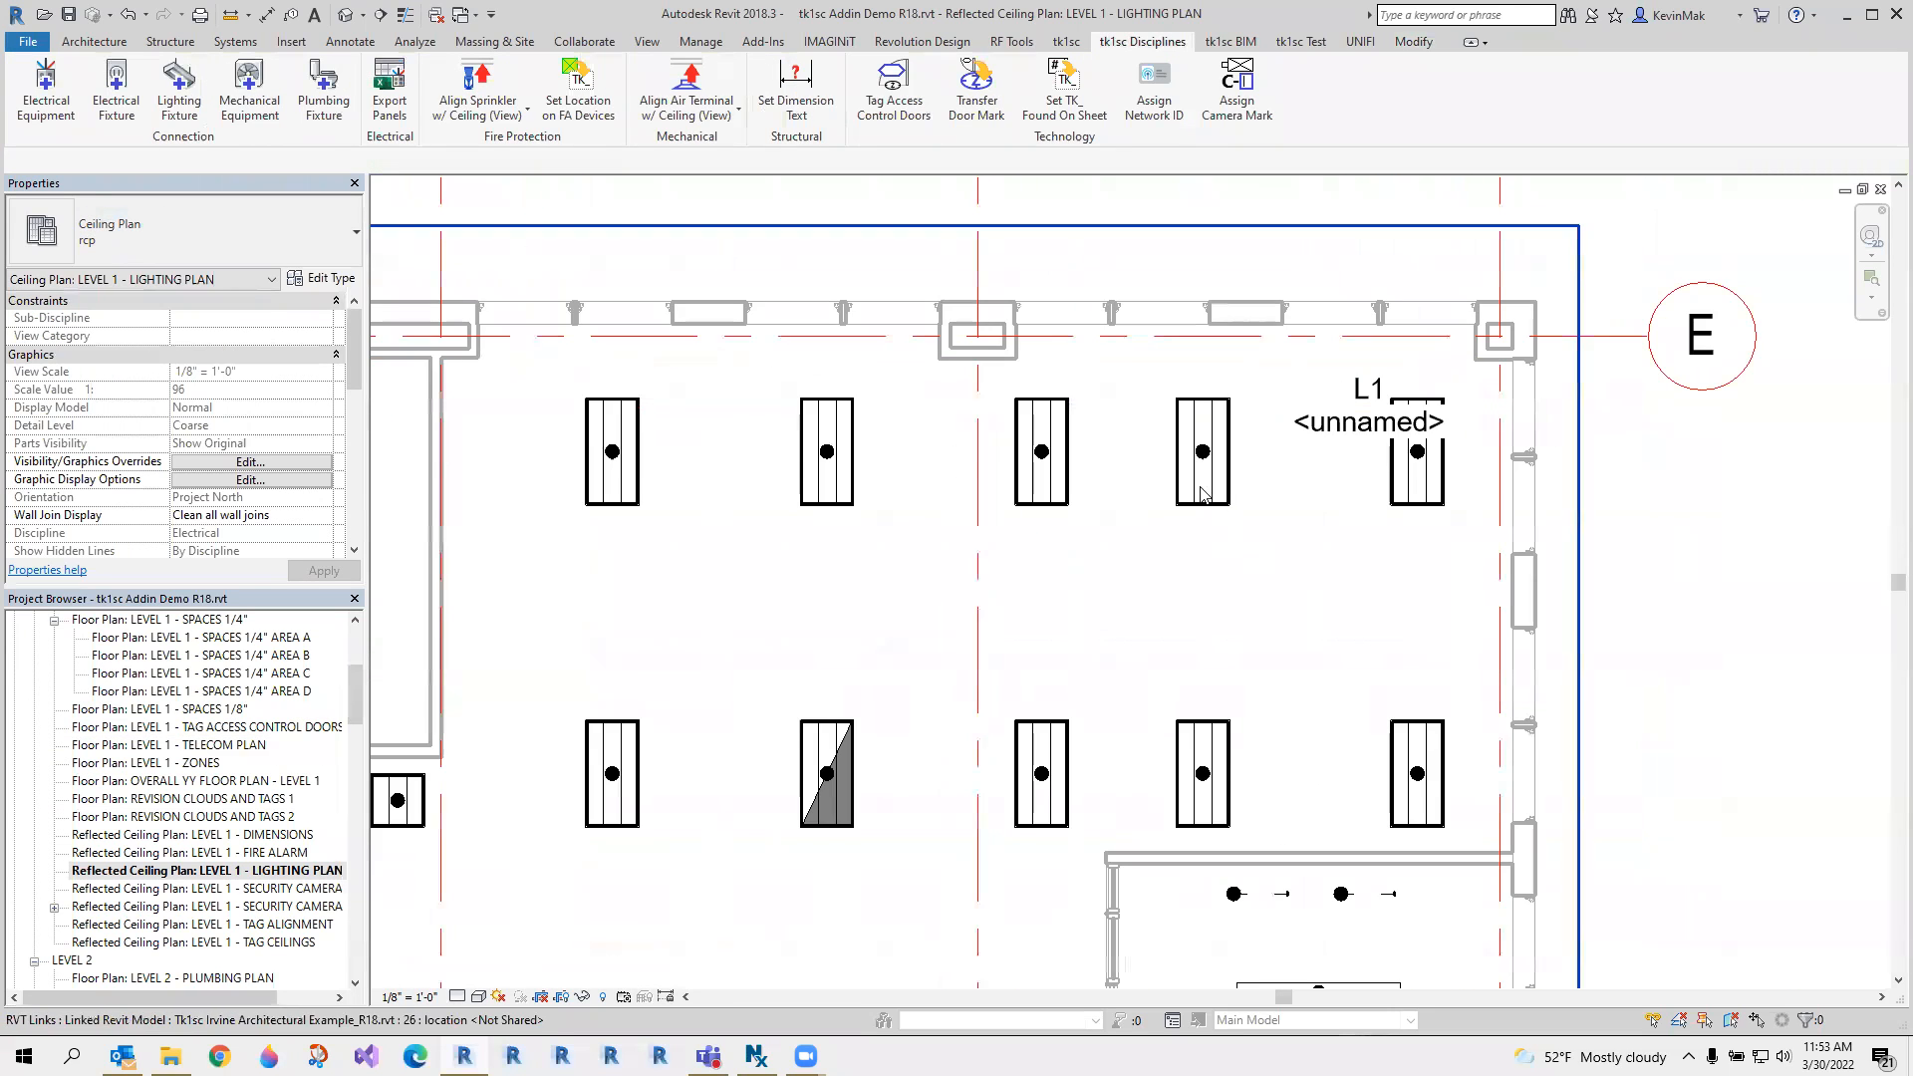
key("Tab")
left_click(1202, 464)
left_click(1156, 100)
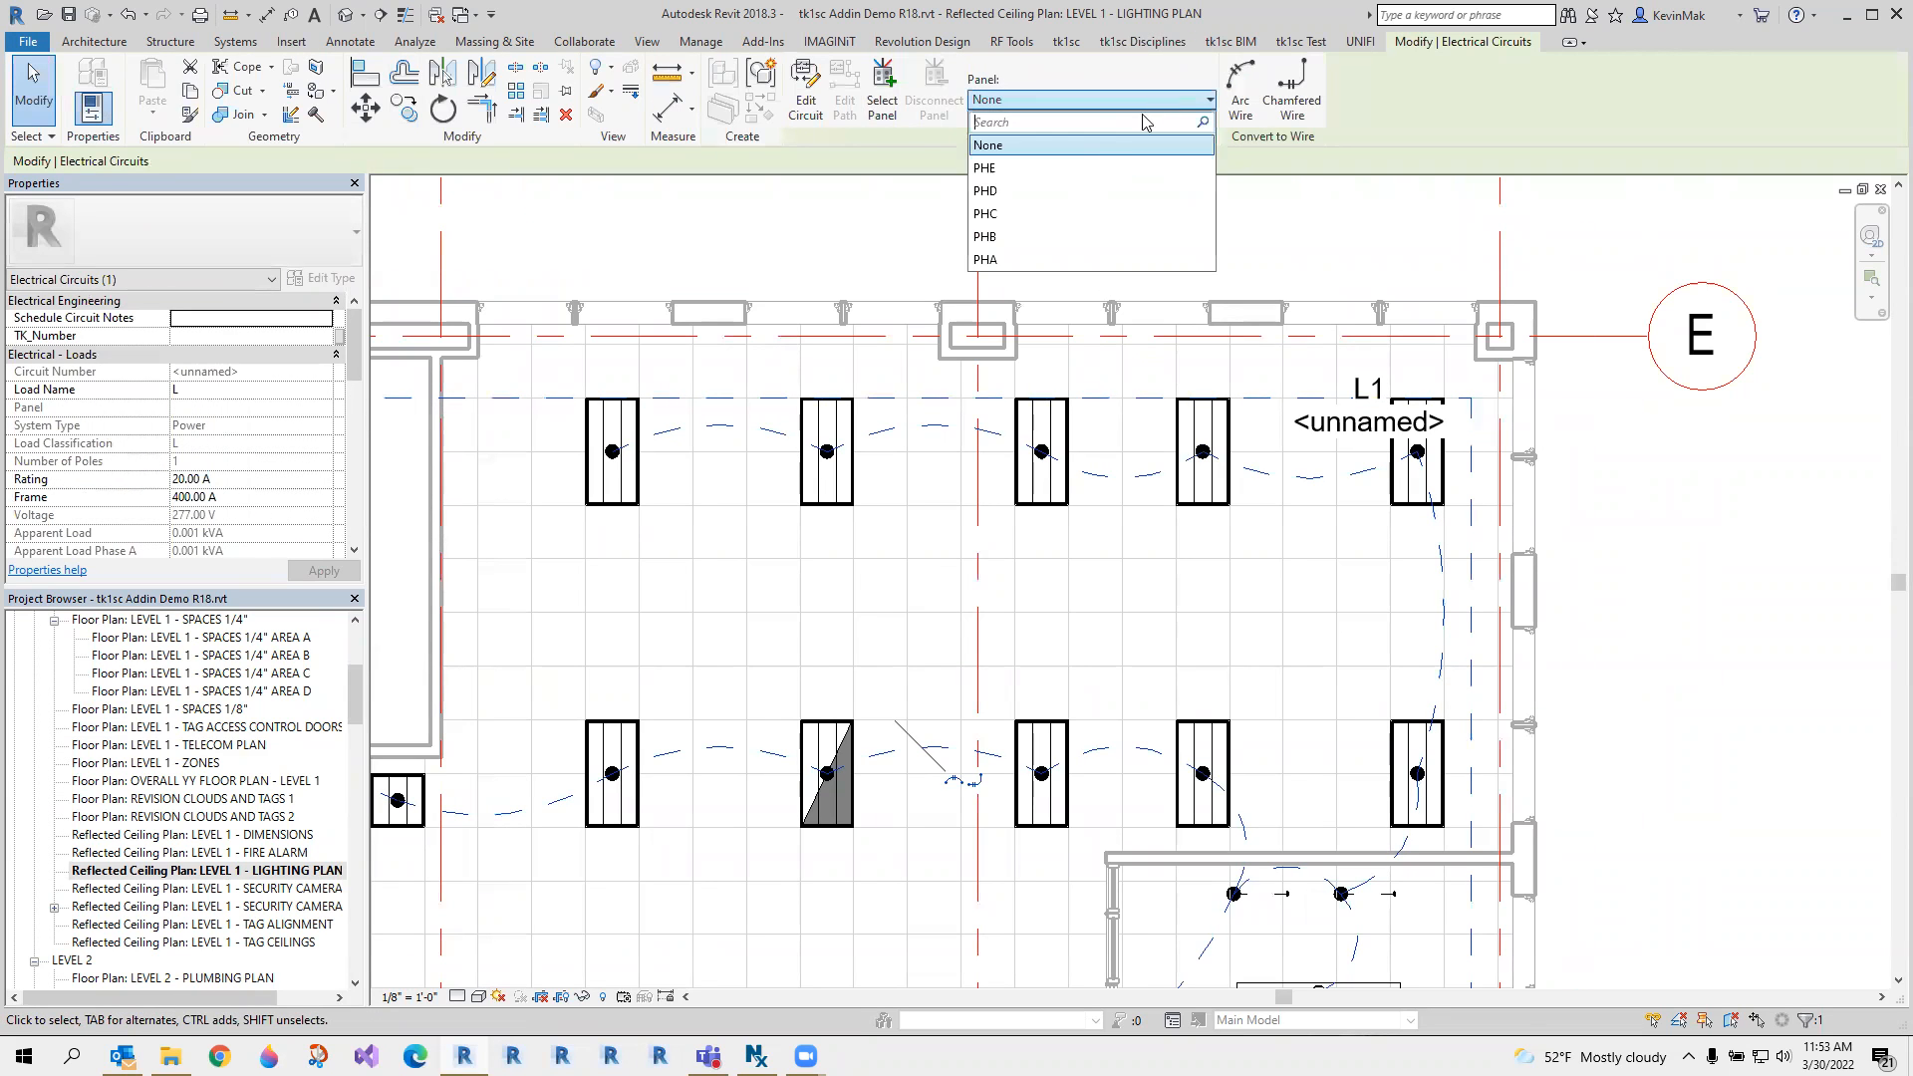
left_click(1084, 164)
left_click(1290, 593)
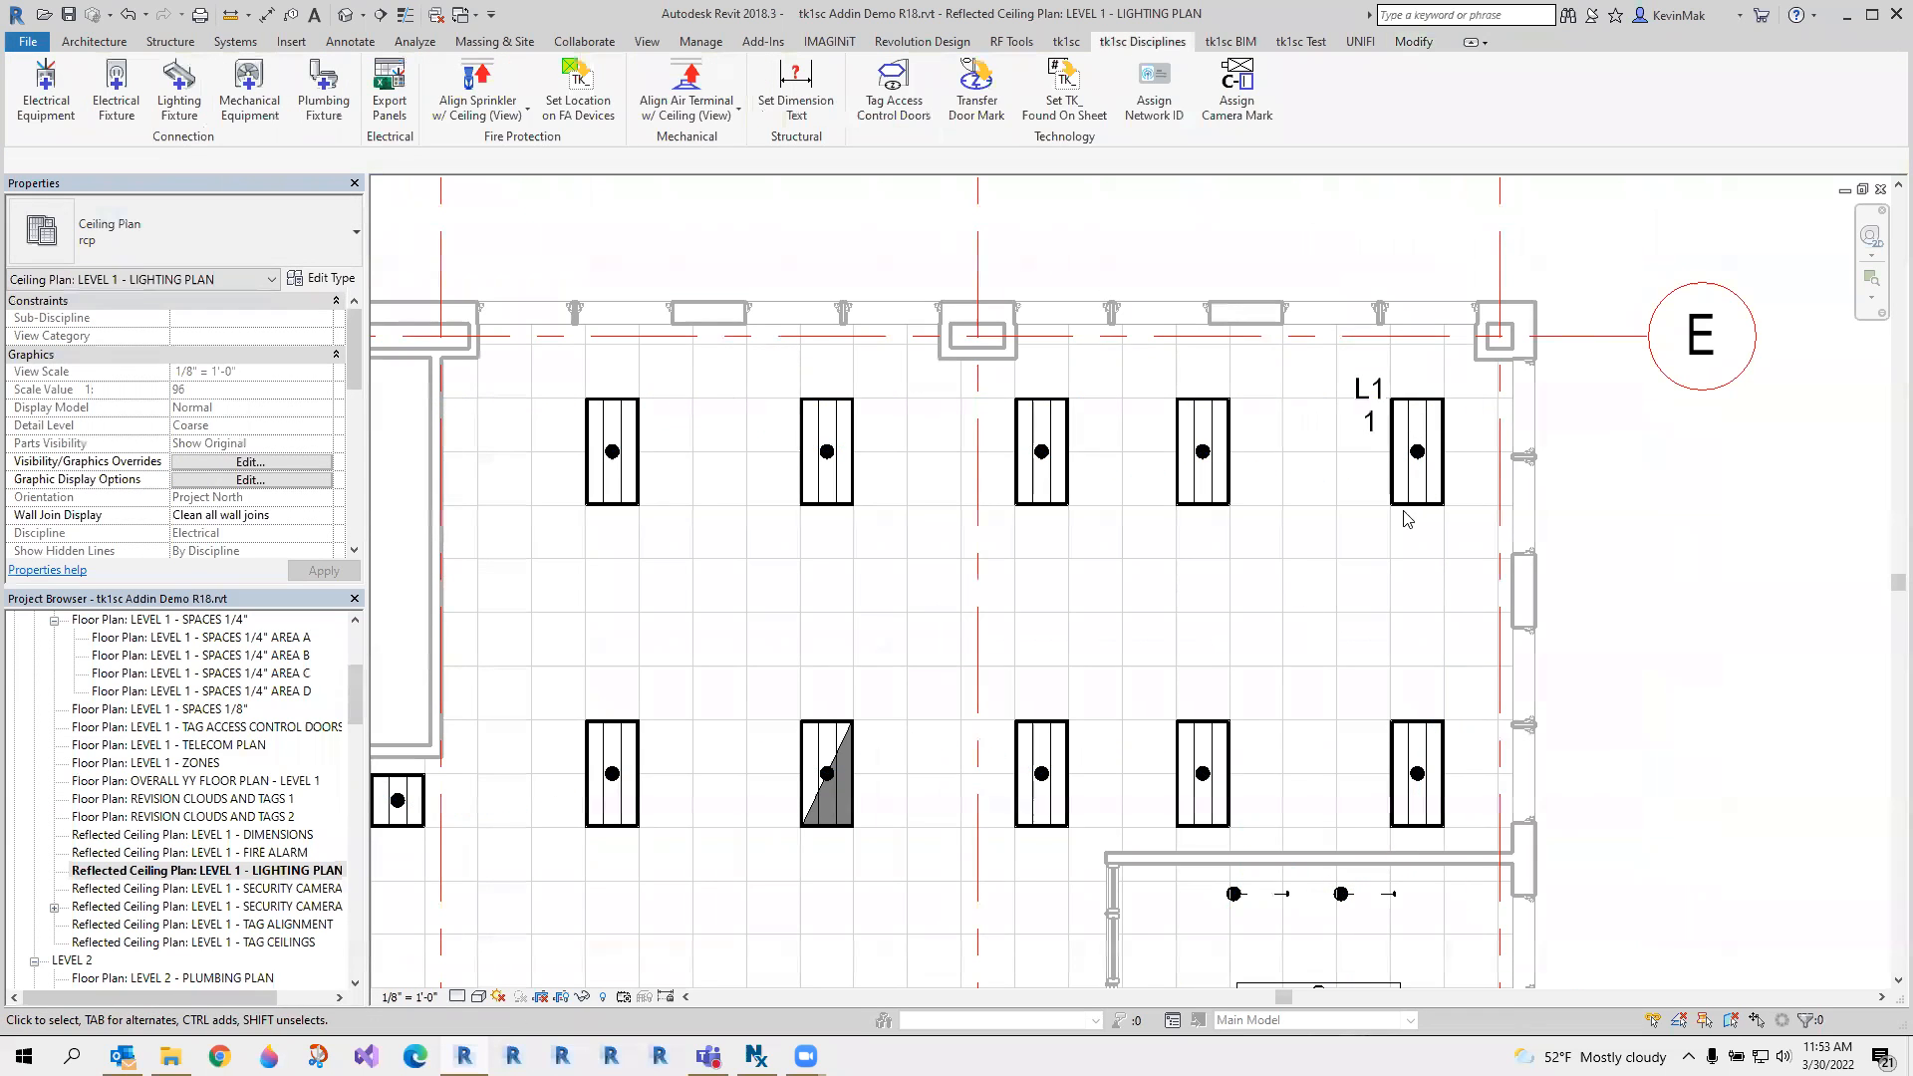
Set Switch Leg to a for the ten 2x4 fixture connections in the two rows below grid E, leaving the tag out.
scroll(1142, 516, "down", 3)
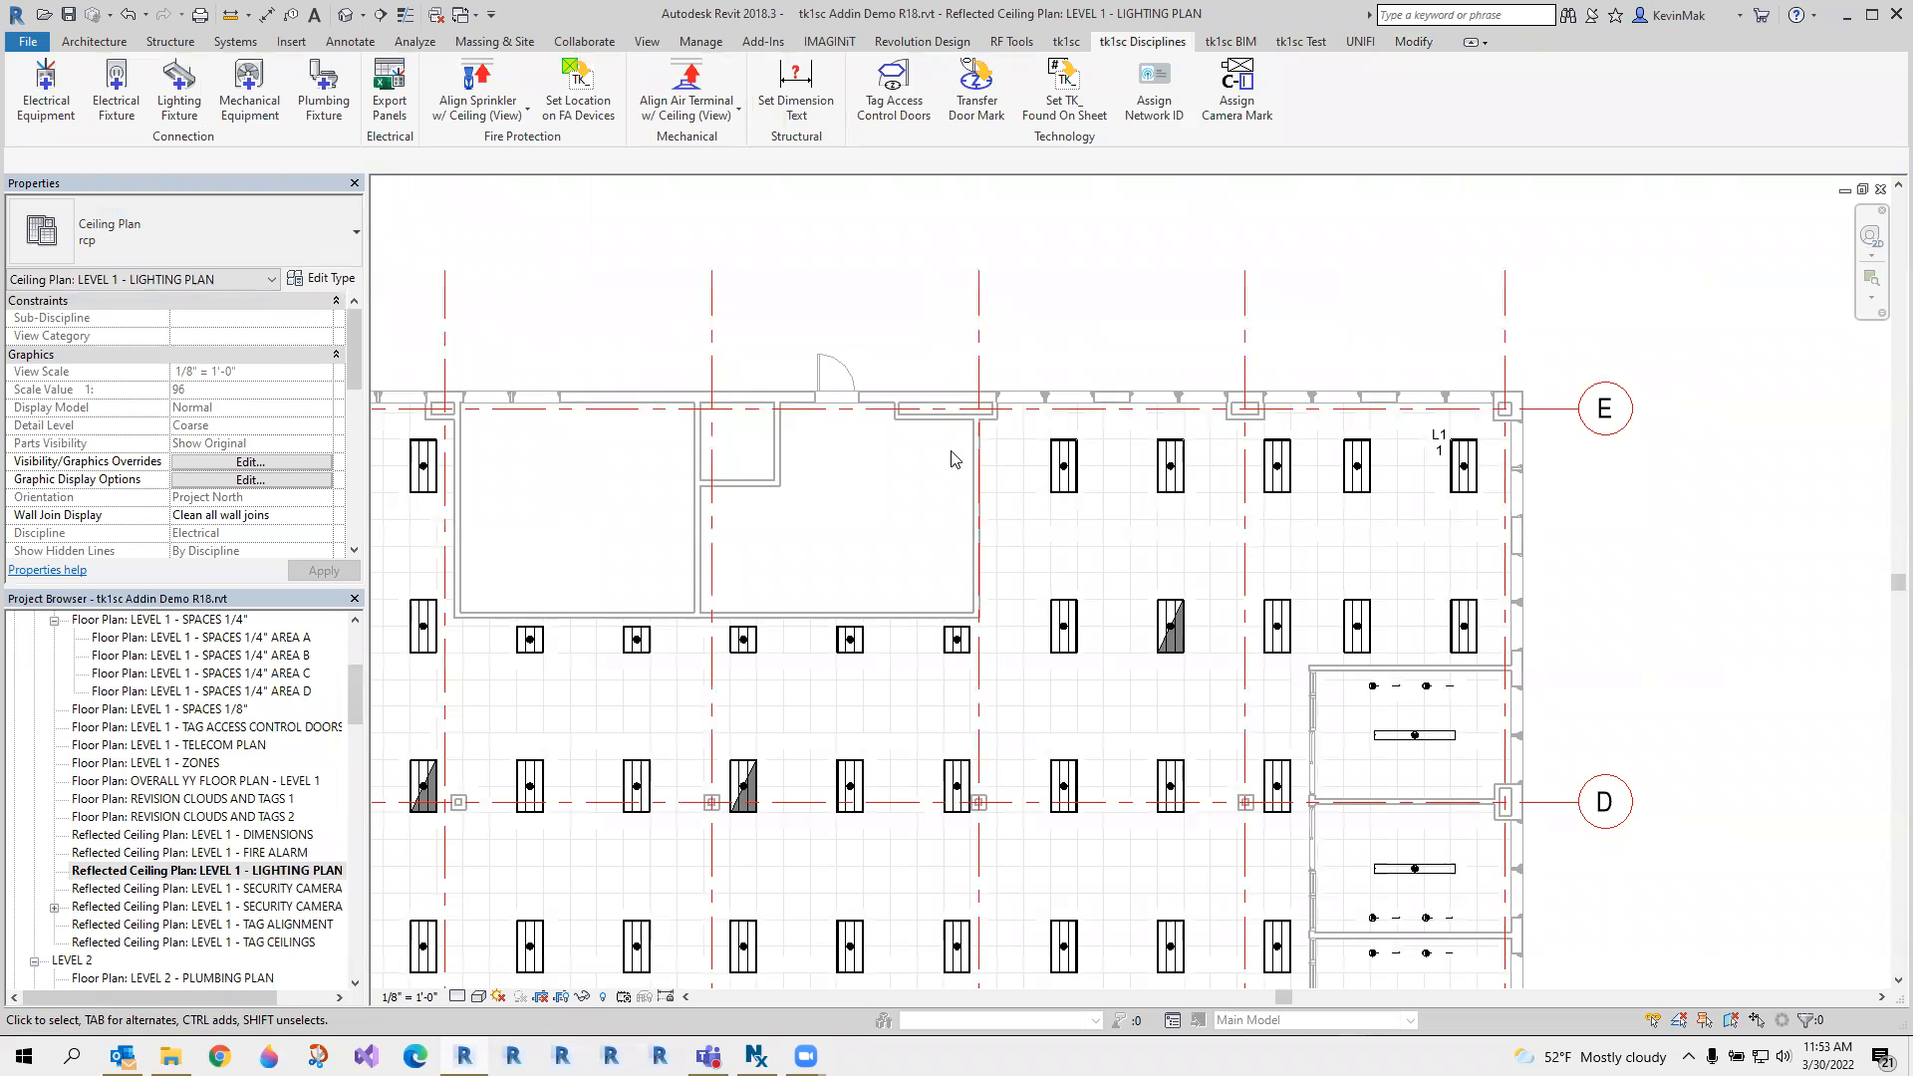
left_click_drag(920, 444, 1536, 665)
left_click_drag(1011, 364, 1509, 665)
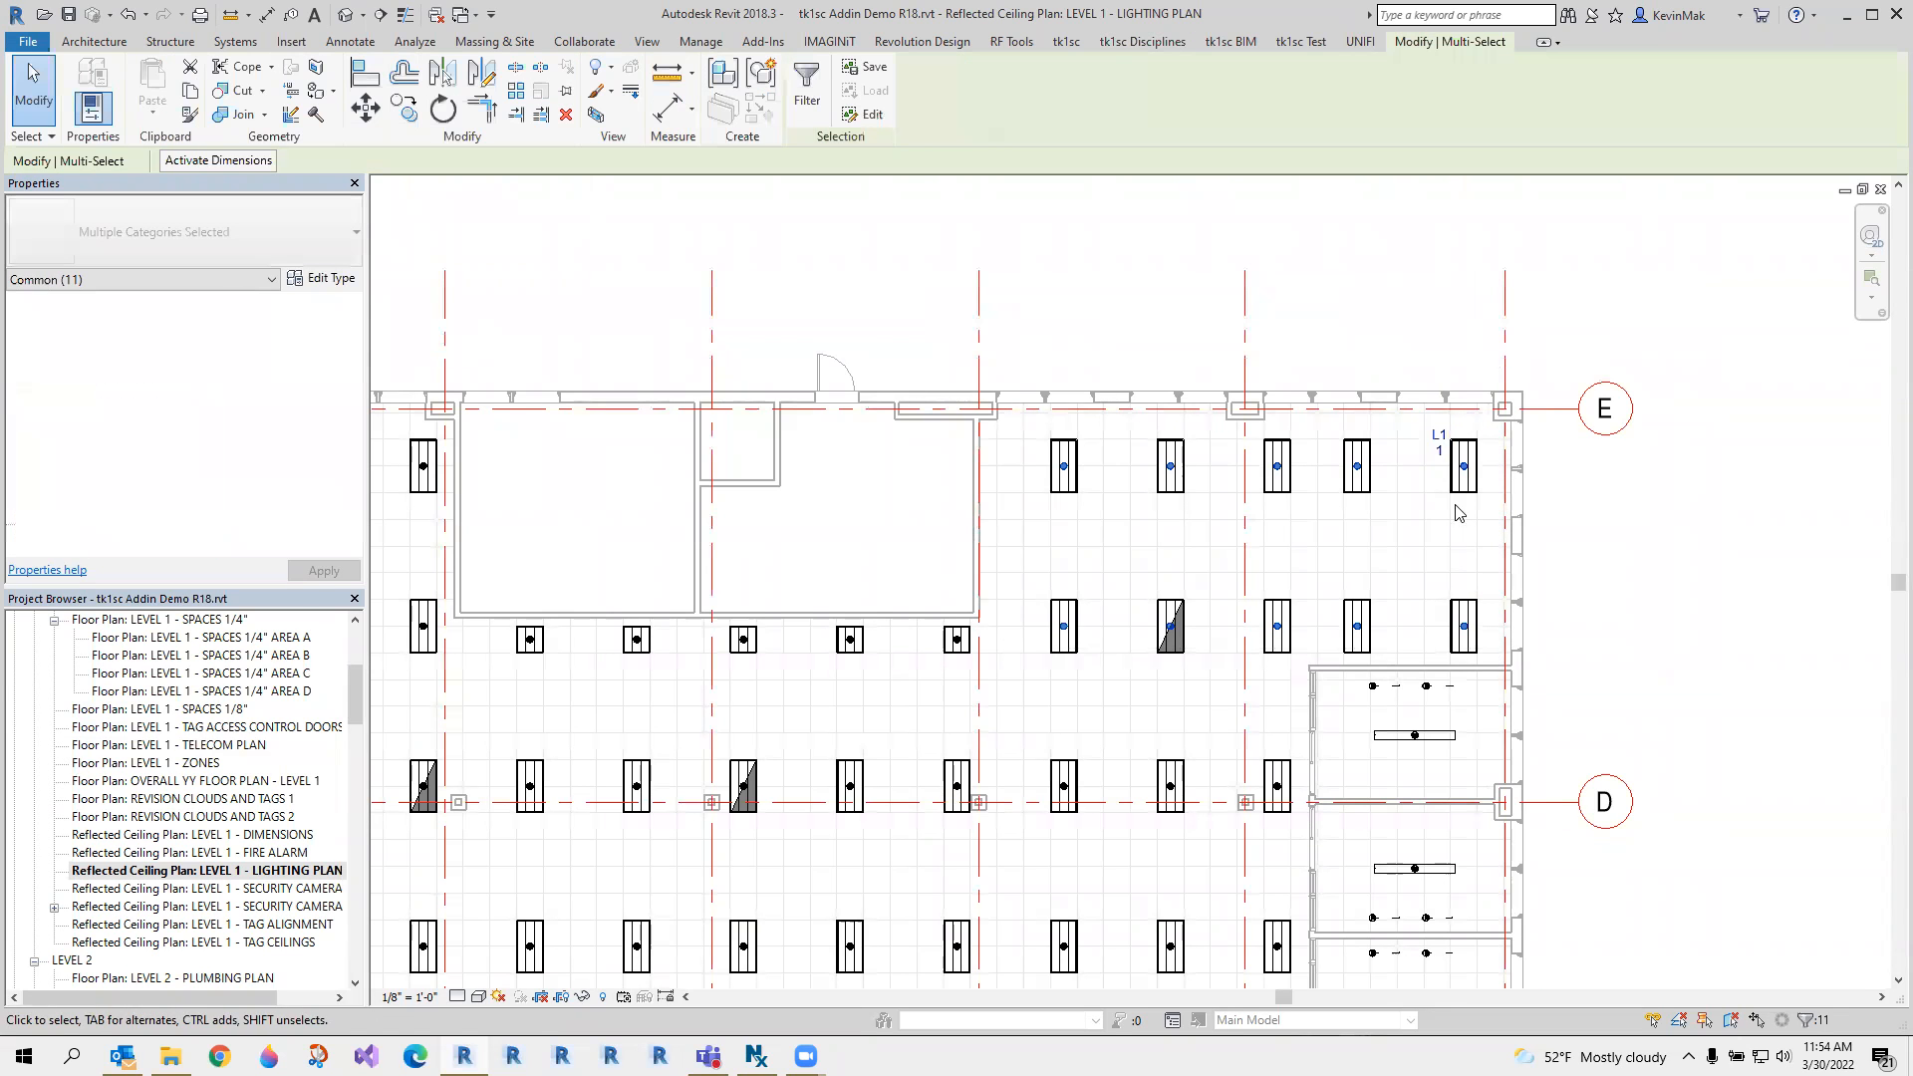
left_click(1439, 454, "shift")
left_click(190, 462)
type("a")
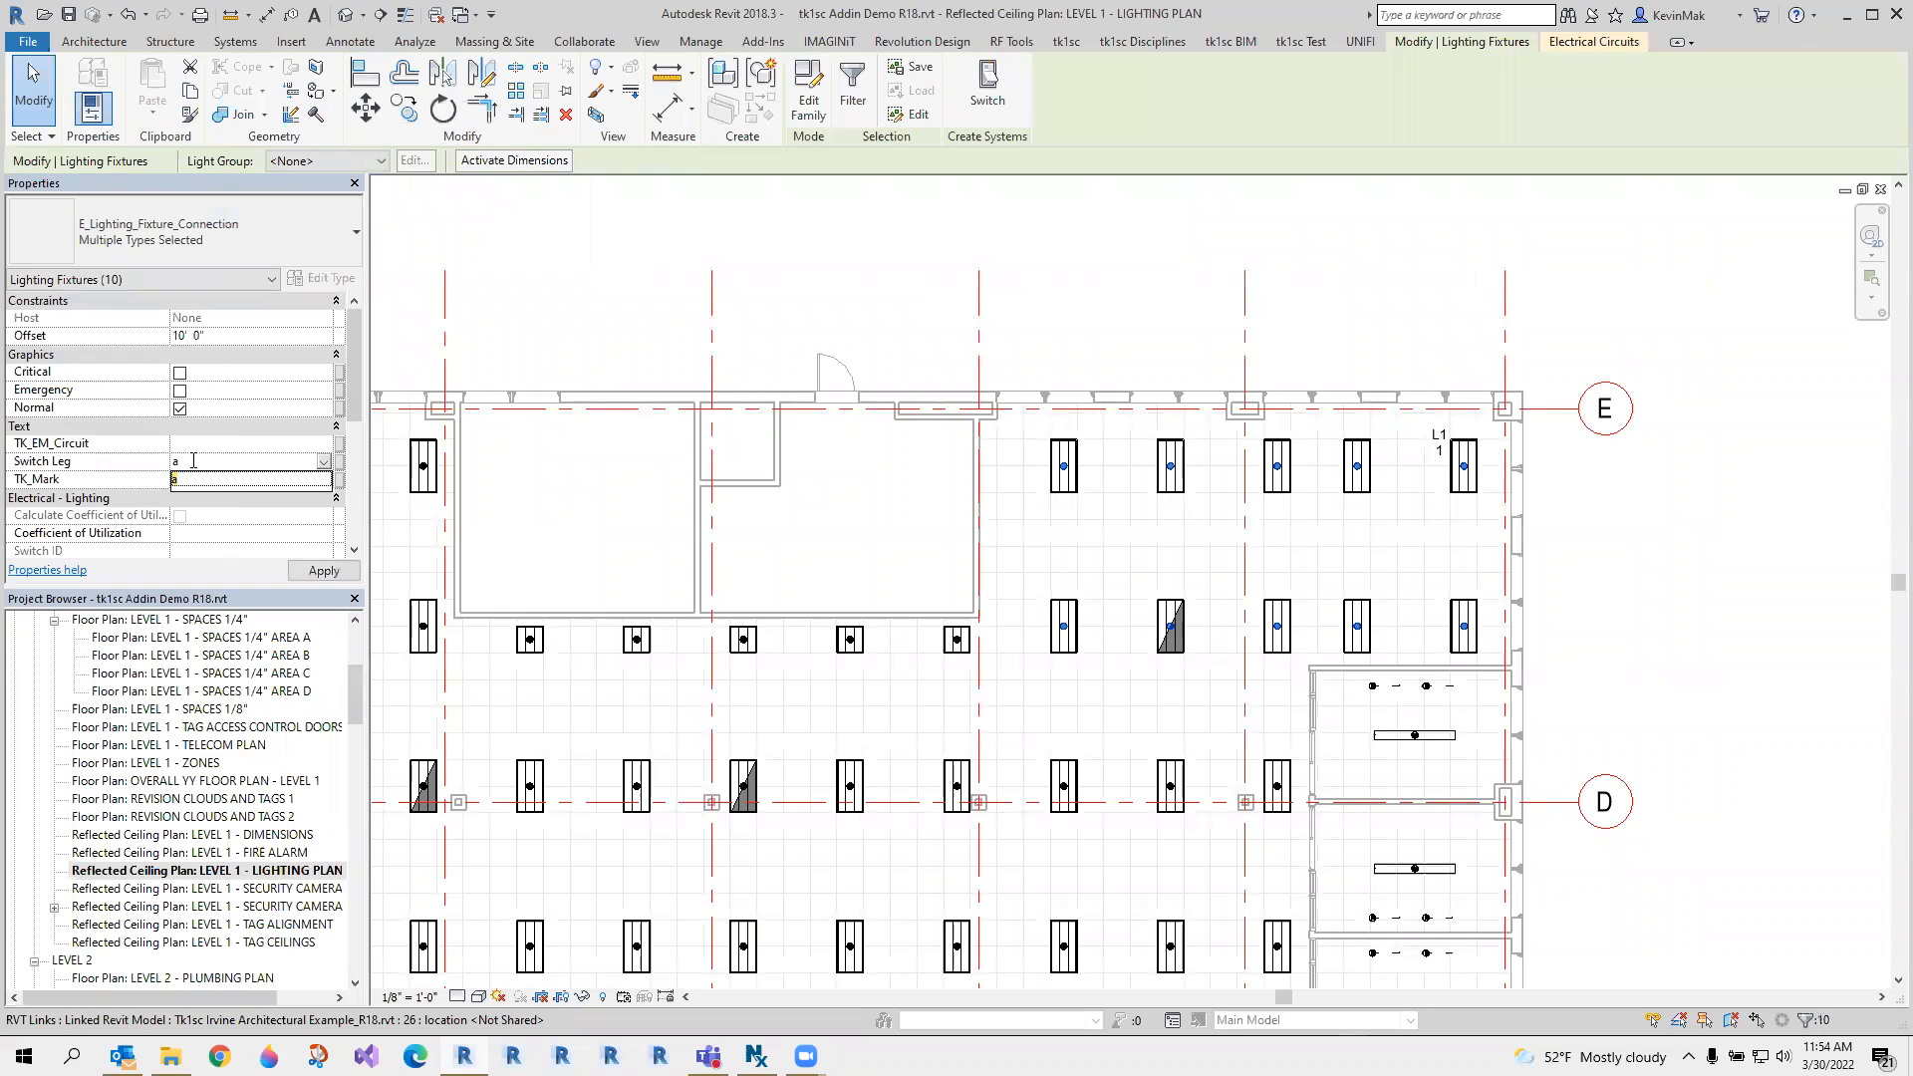
Apply switch leg a to the ten selected fixture connections and clear the selection.
left_click(324, 570)
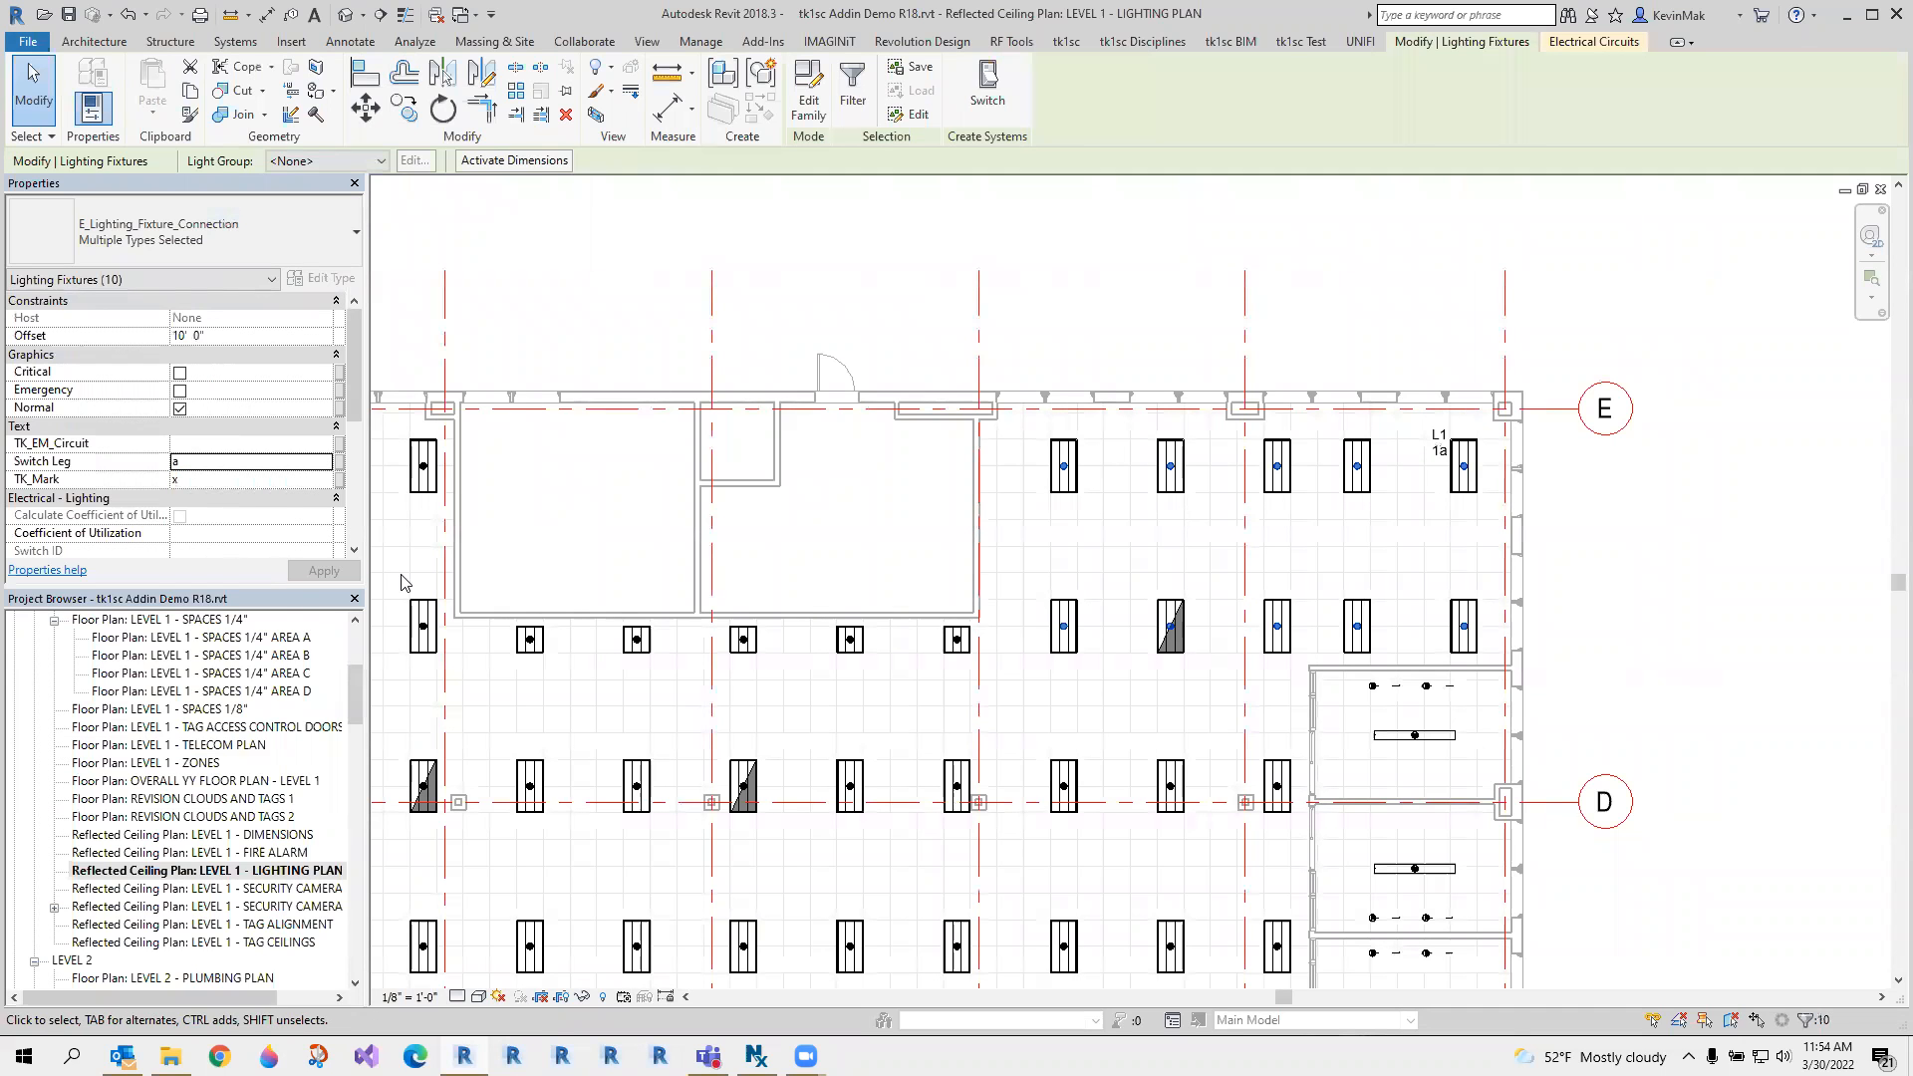
left_click(1588, 568)
Nudge the L1 1a tag down and slightly left so it sits beside its light fixture.
scroll(1485, 457, "up", 1)
scroll(1484, 457, "up", 3)
left_click(1436, 459)
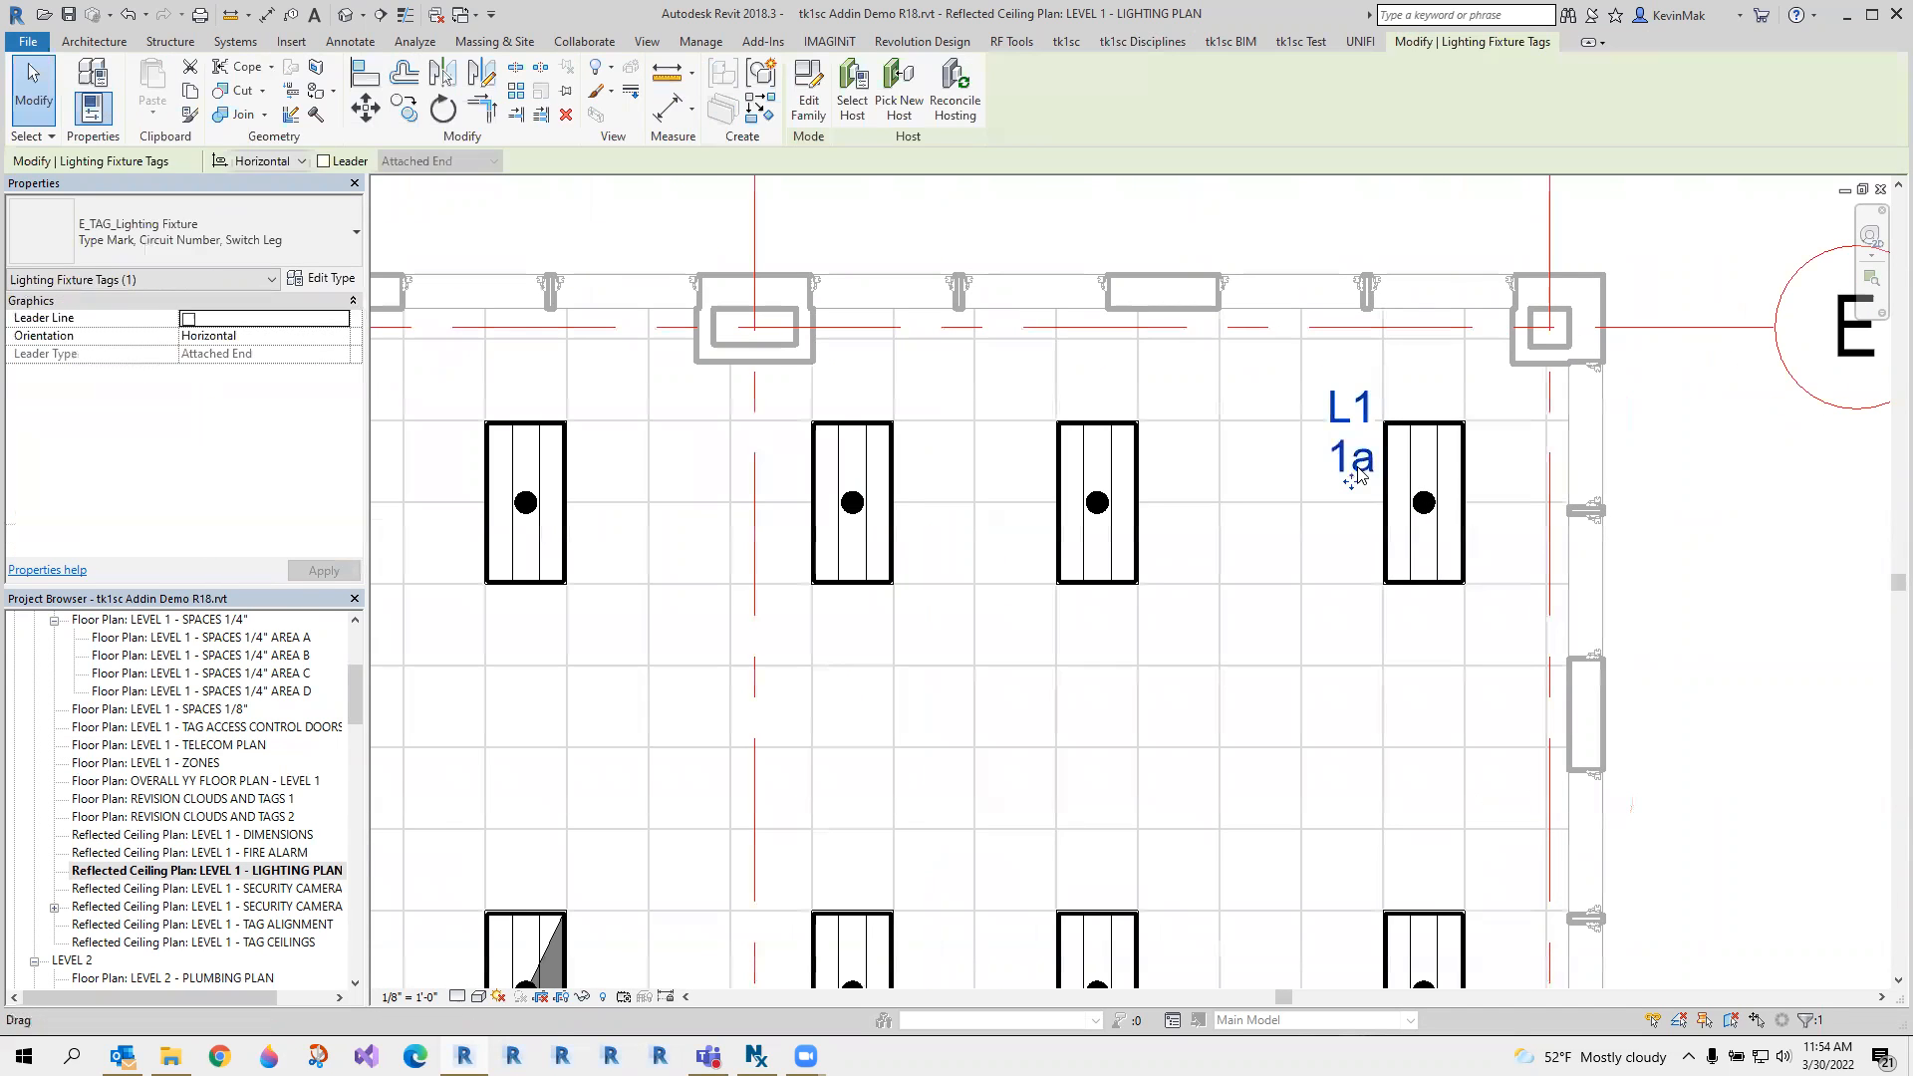
key("Down")
key("Down")
key("Left")
key("Left")
key("Down")
left_click(1729, 533)
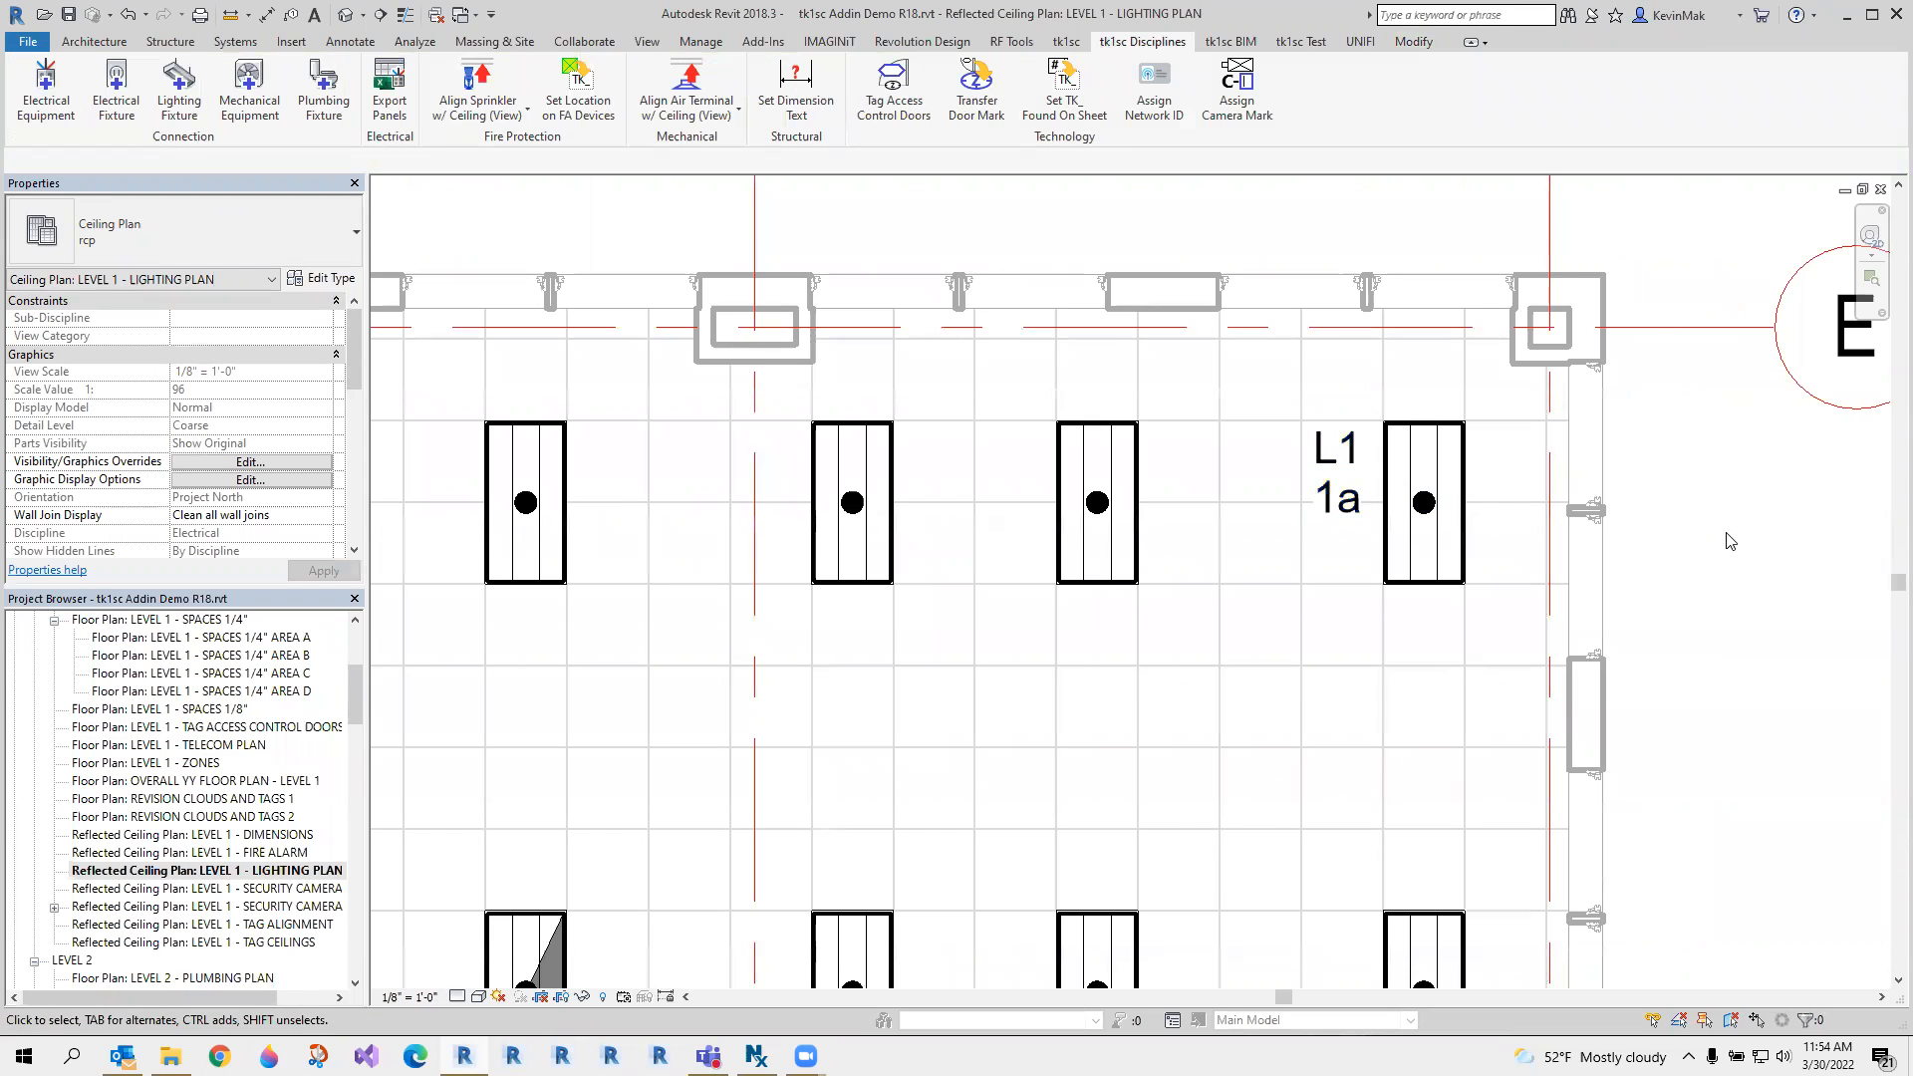
scroll(1741, 598, "down", 4)
scroll(1791, 569, "down", 5)
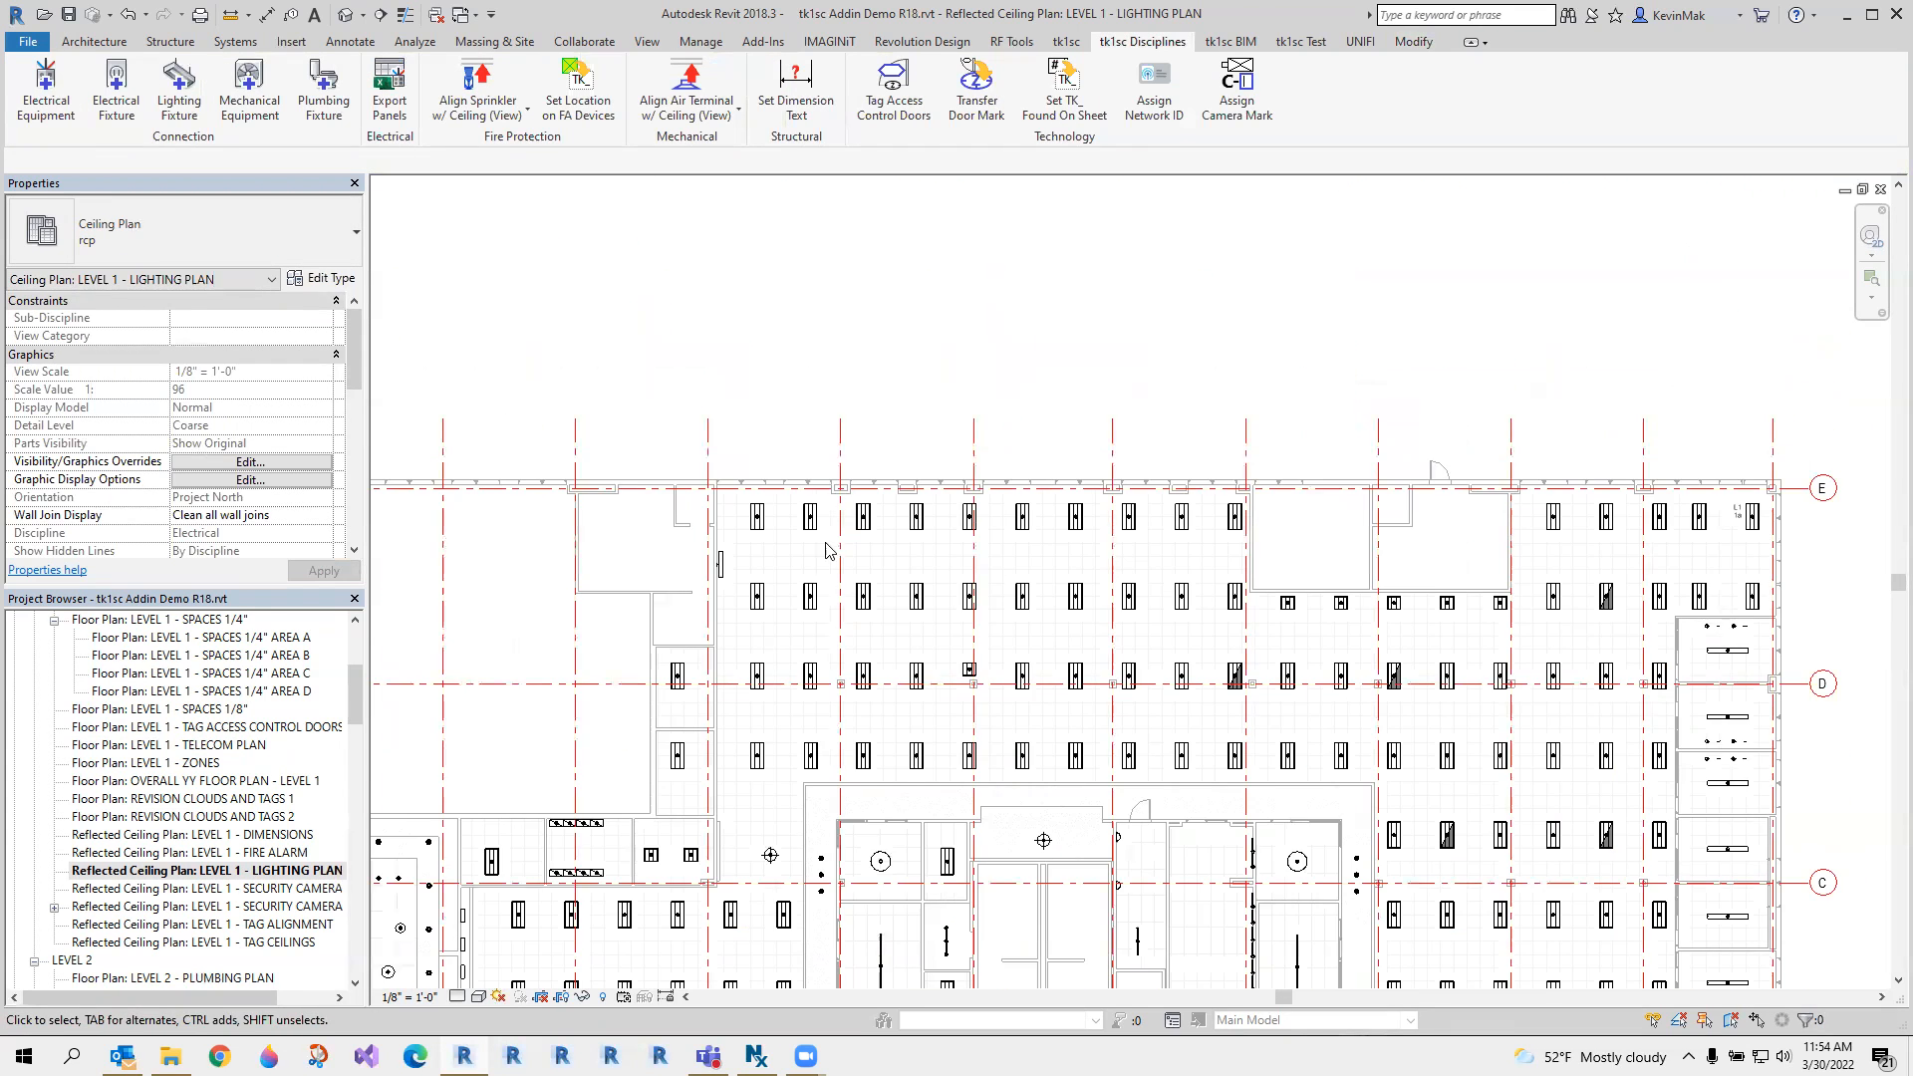
left_click_drag(731, 460, 1515, 783)
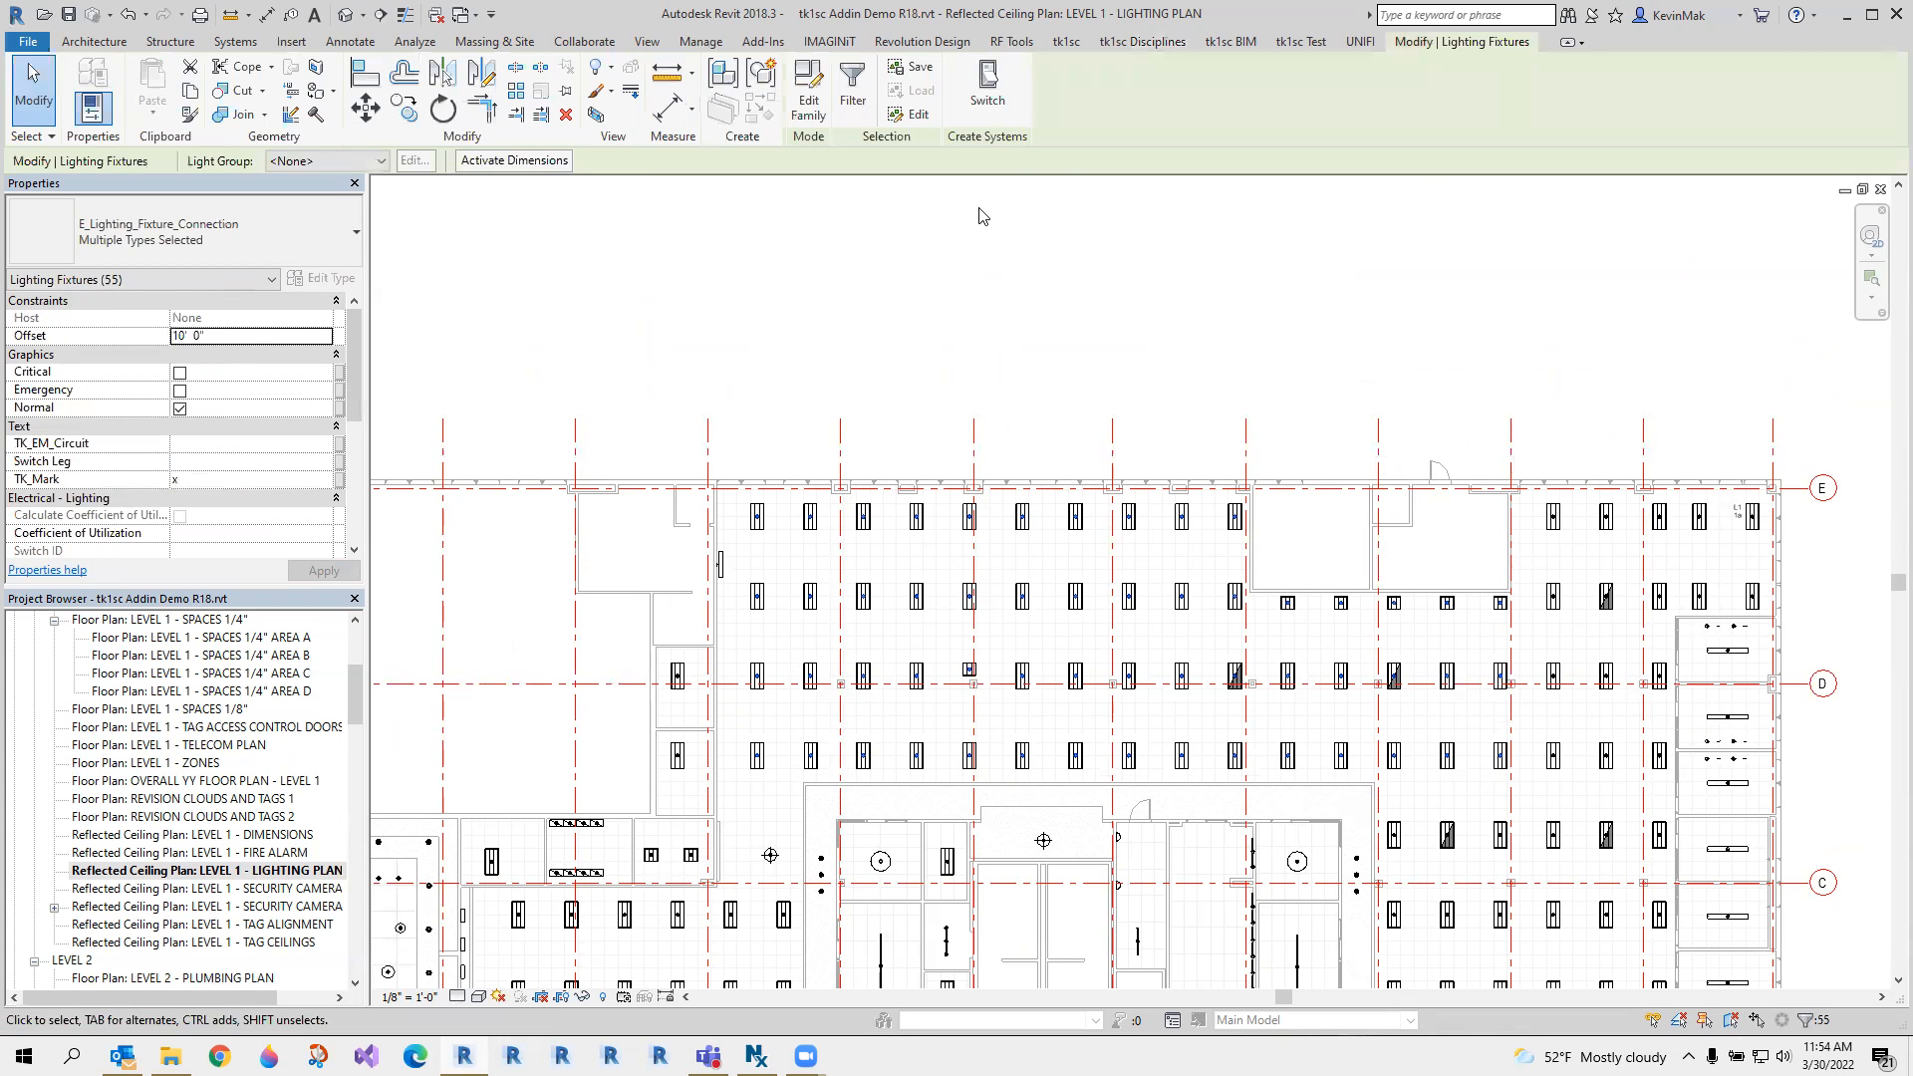
scroll(1373, 721, "up", 2)
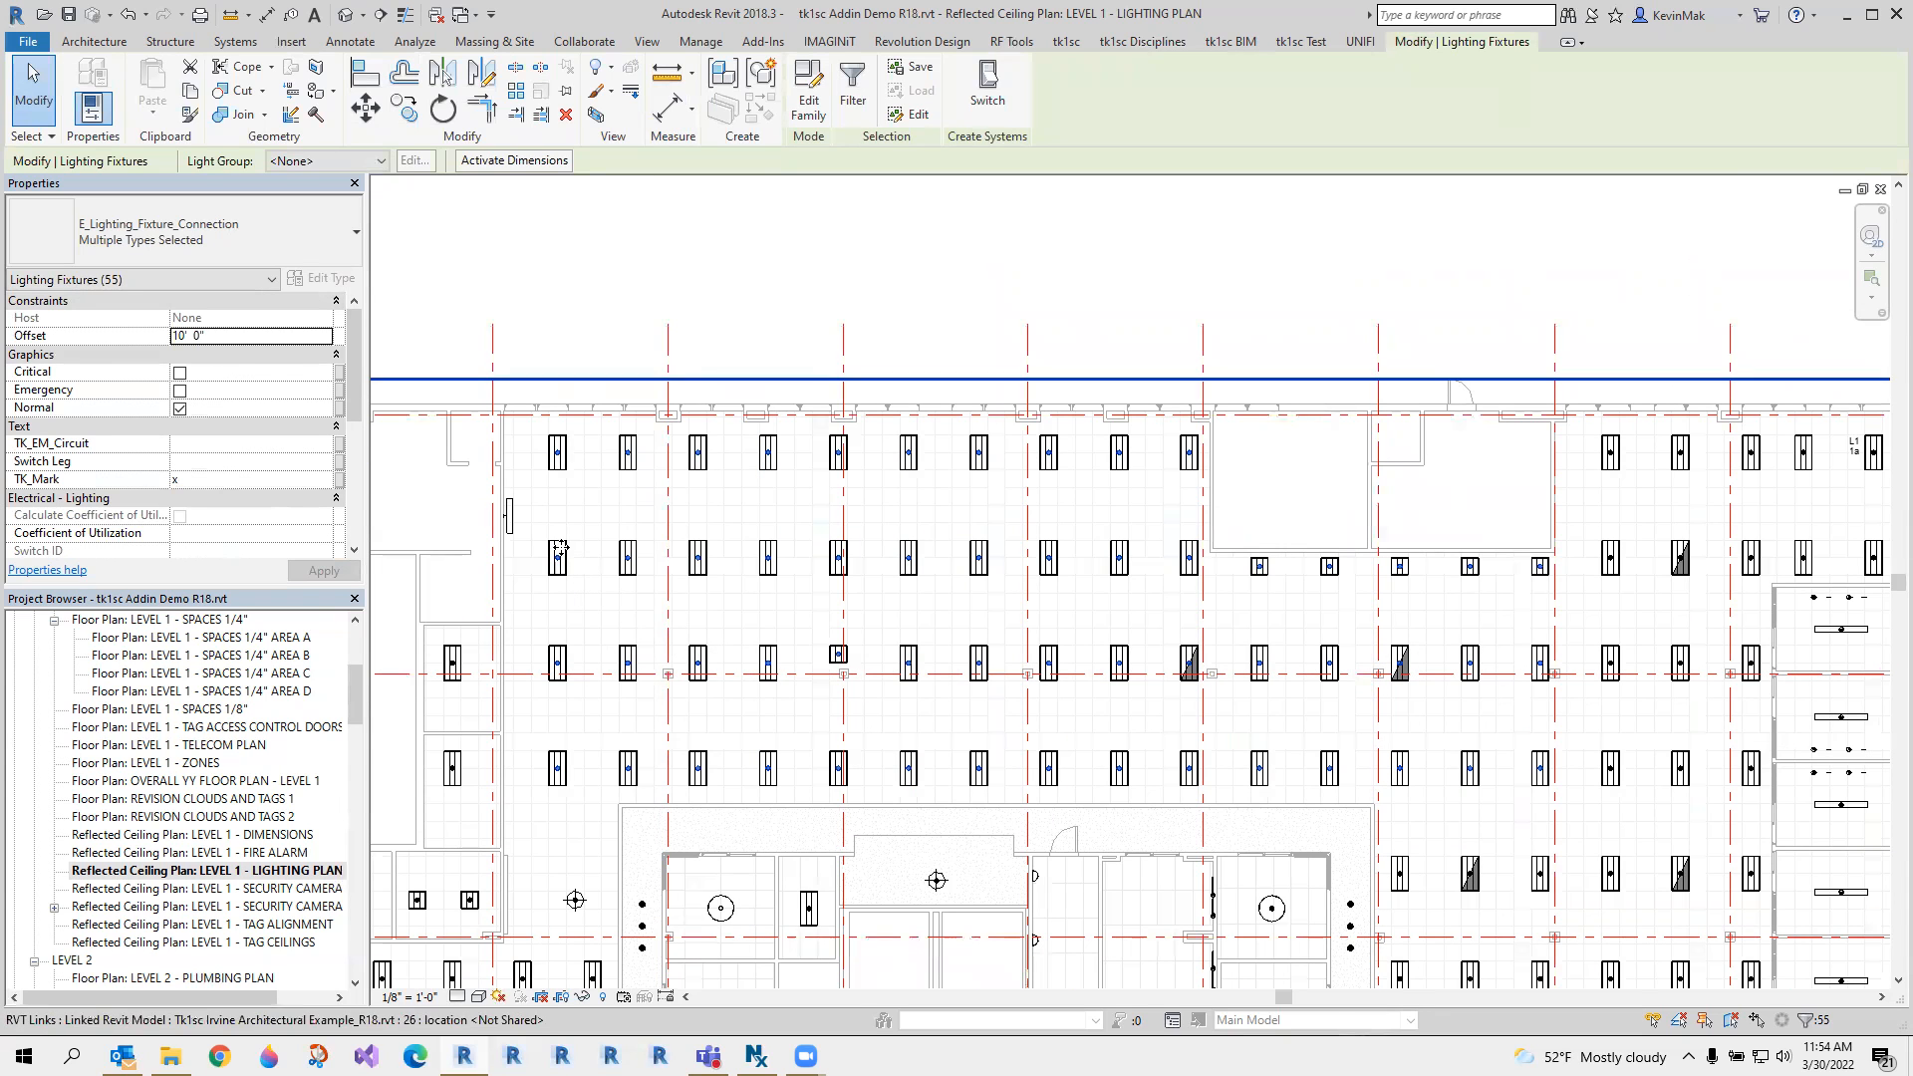
key("Escape")
Create a power circuit for the 40 fixture connections in the four rows of the open area west of the enclosed rooms, on panel PHE.
left_click_drag(523, 371, 1214, 795)
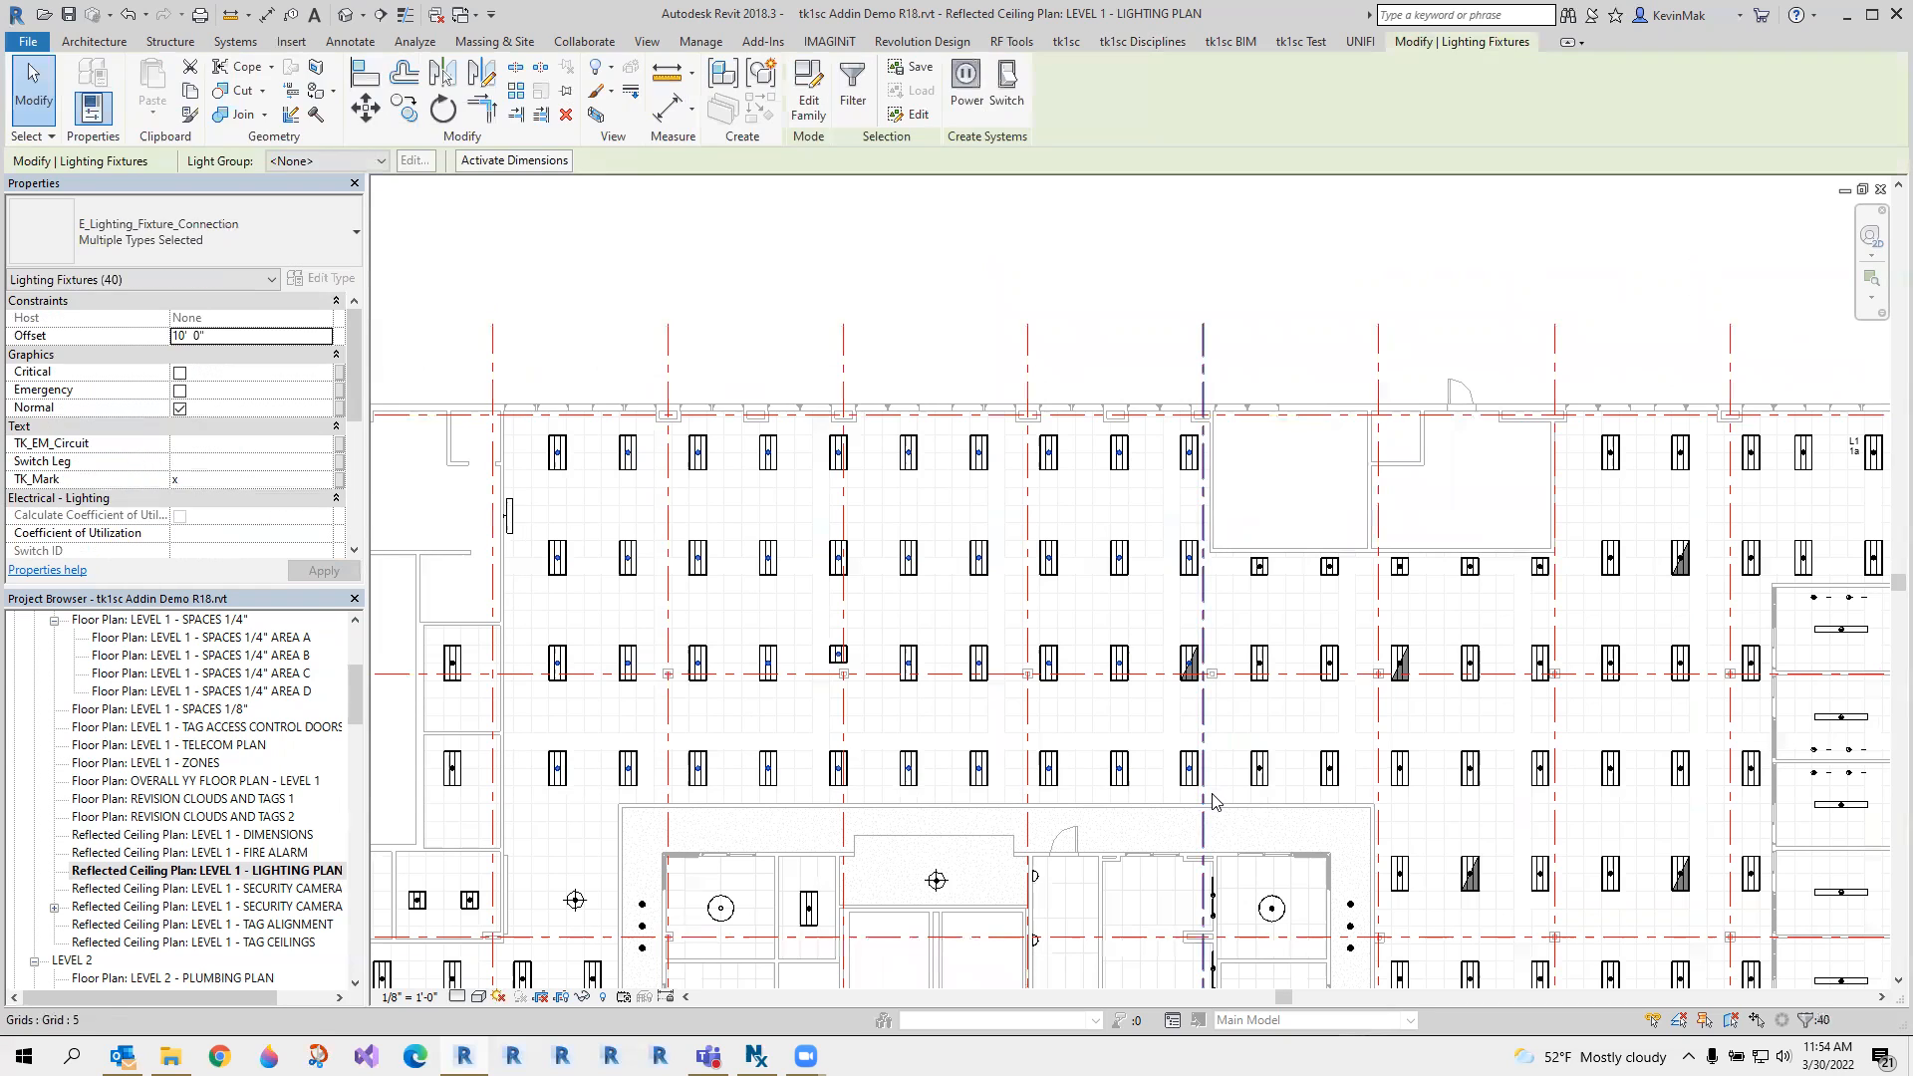
left_click(966, 89)
left_click(1132, 99)
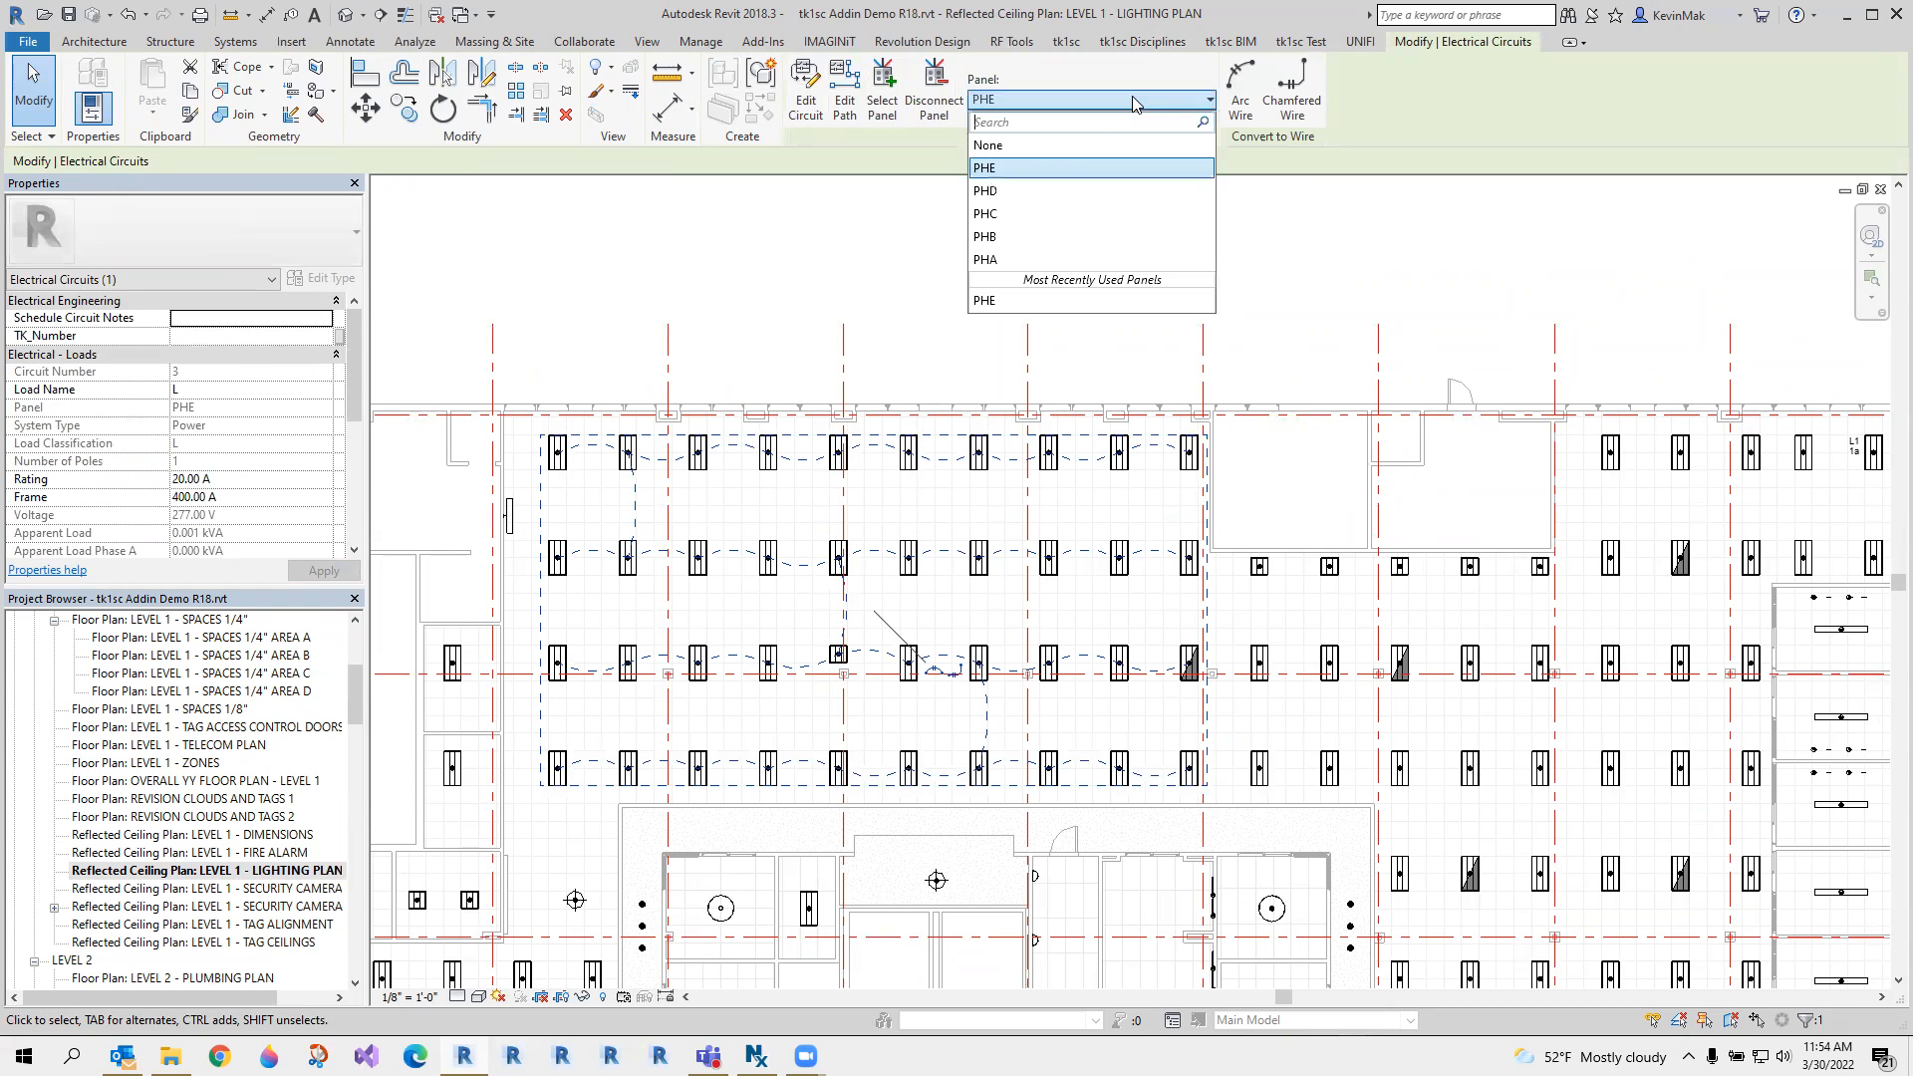
left_click(1072, 169)
key("Escape")
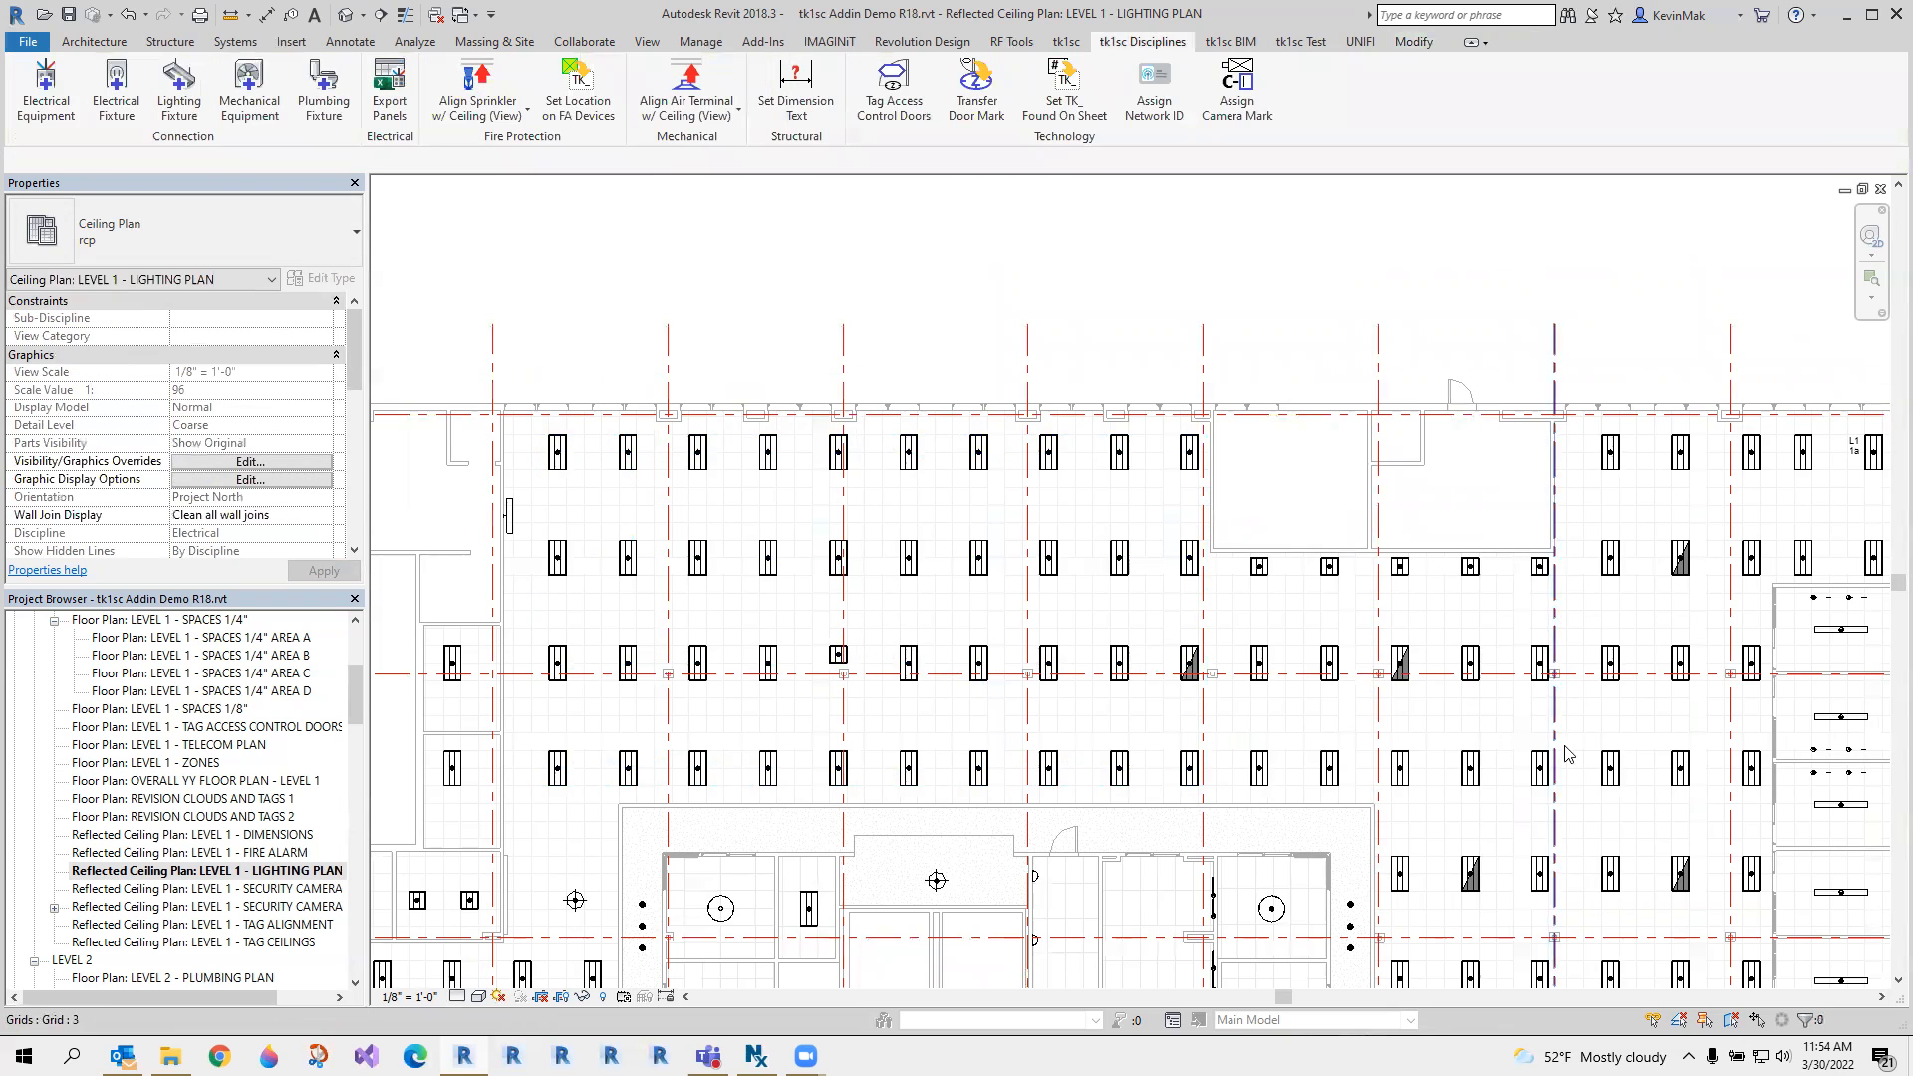
scroll(1564, 762, "up", 1)
middle_click_drag(1564, 762, 1327, 692)
left_click_drag(948, 408, 1330, 752)
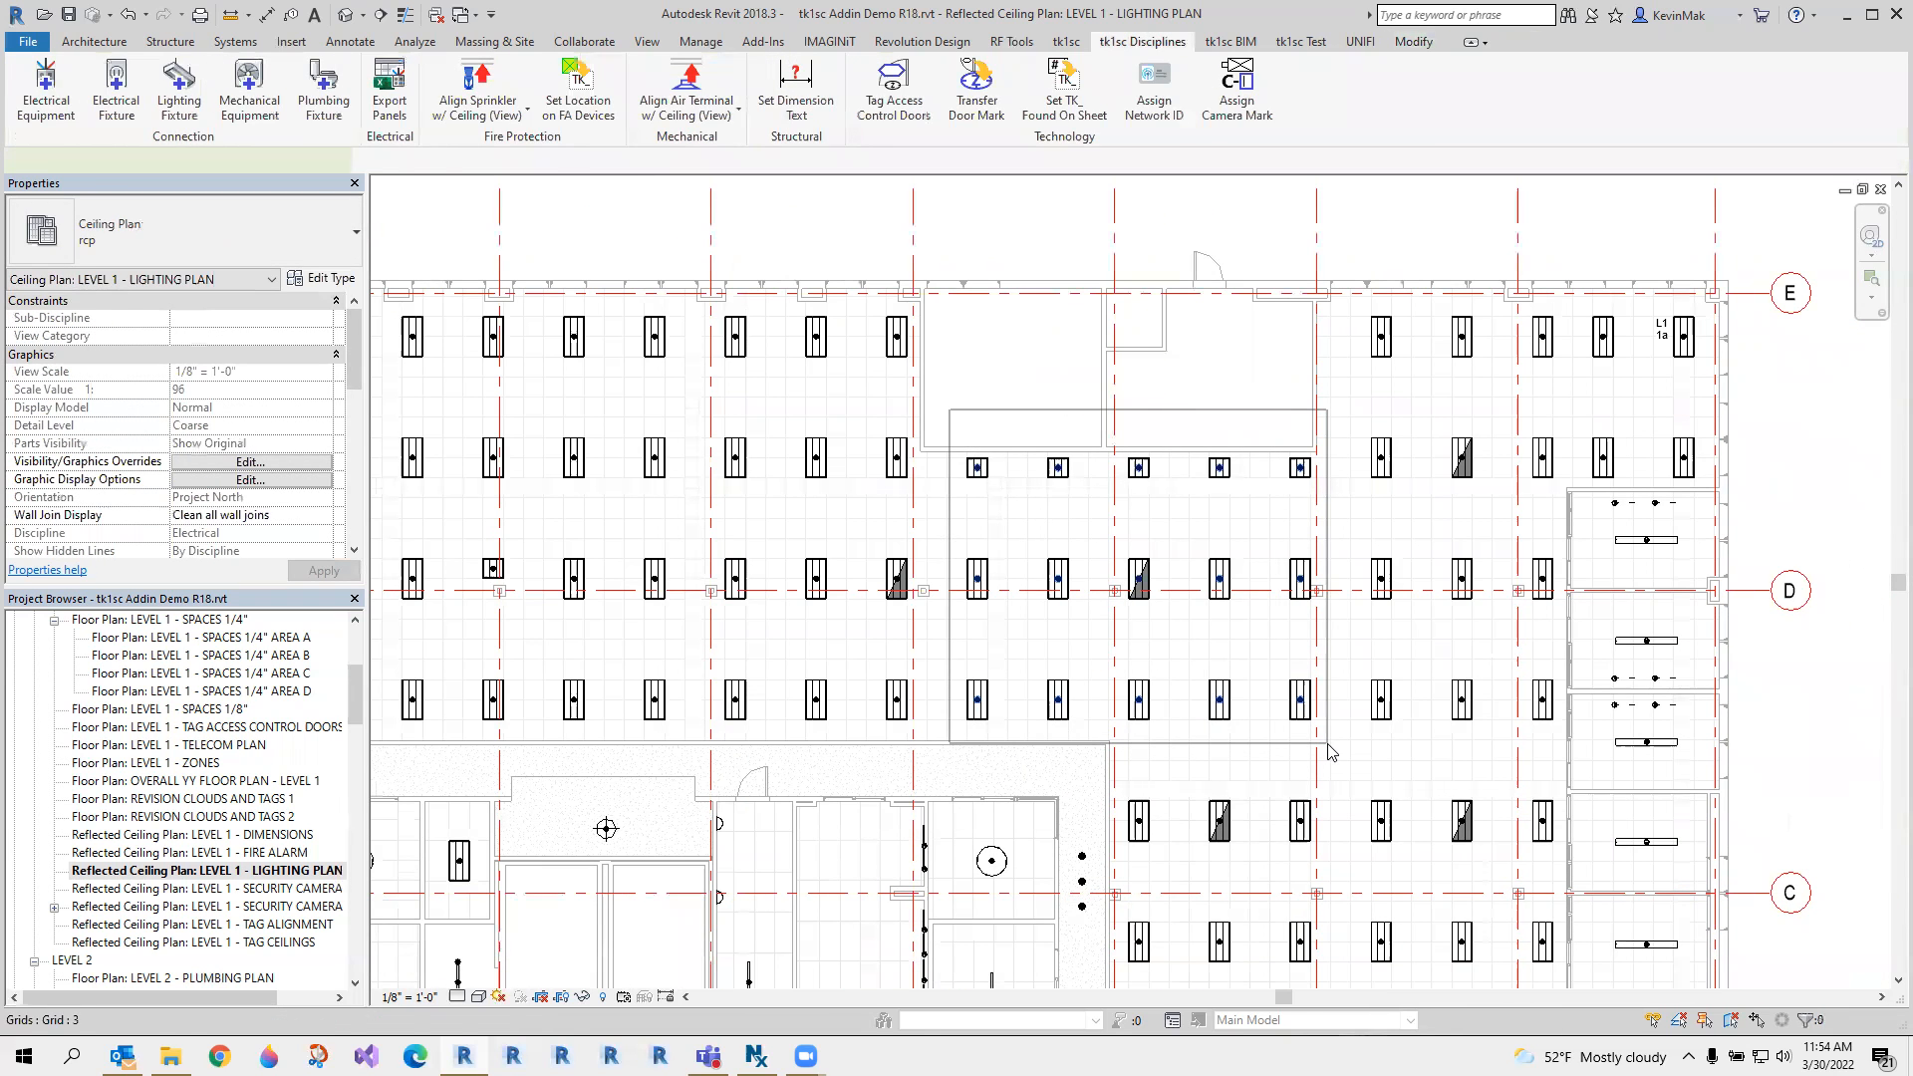
scroll(1155, 598, "up", 3)
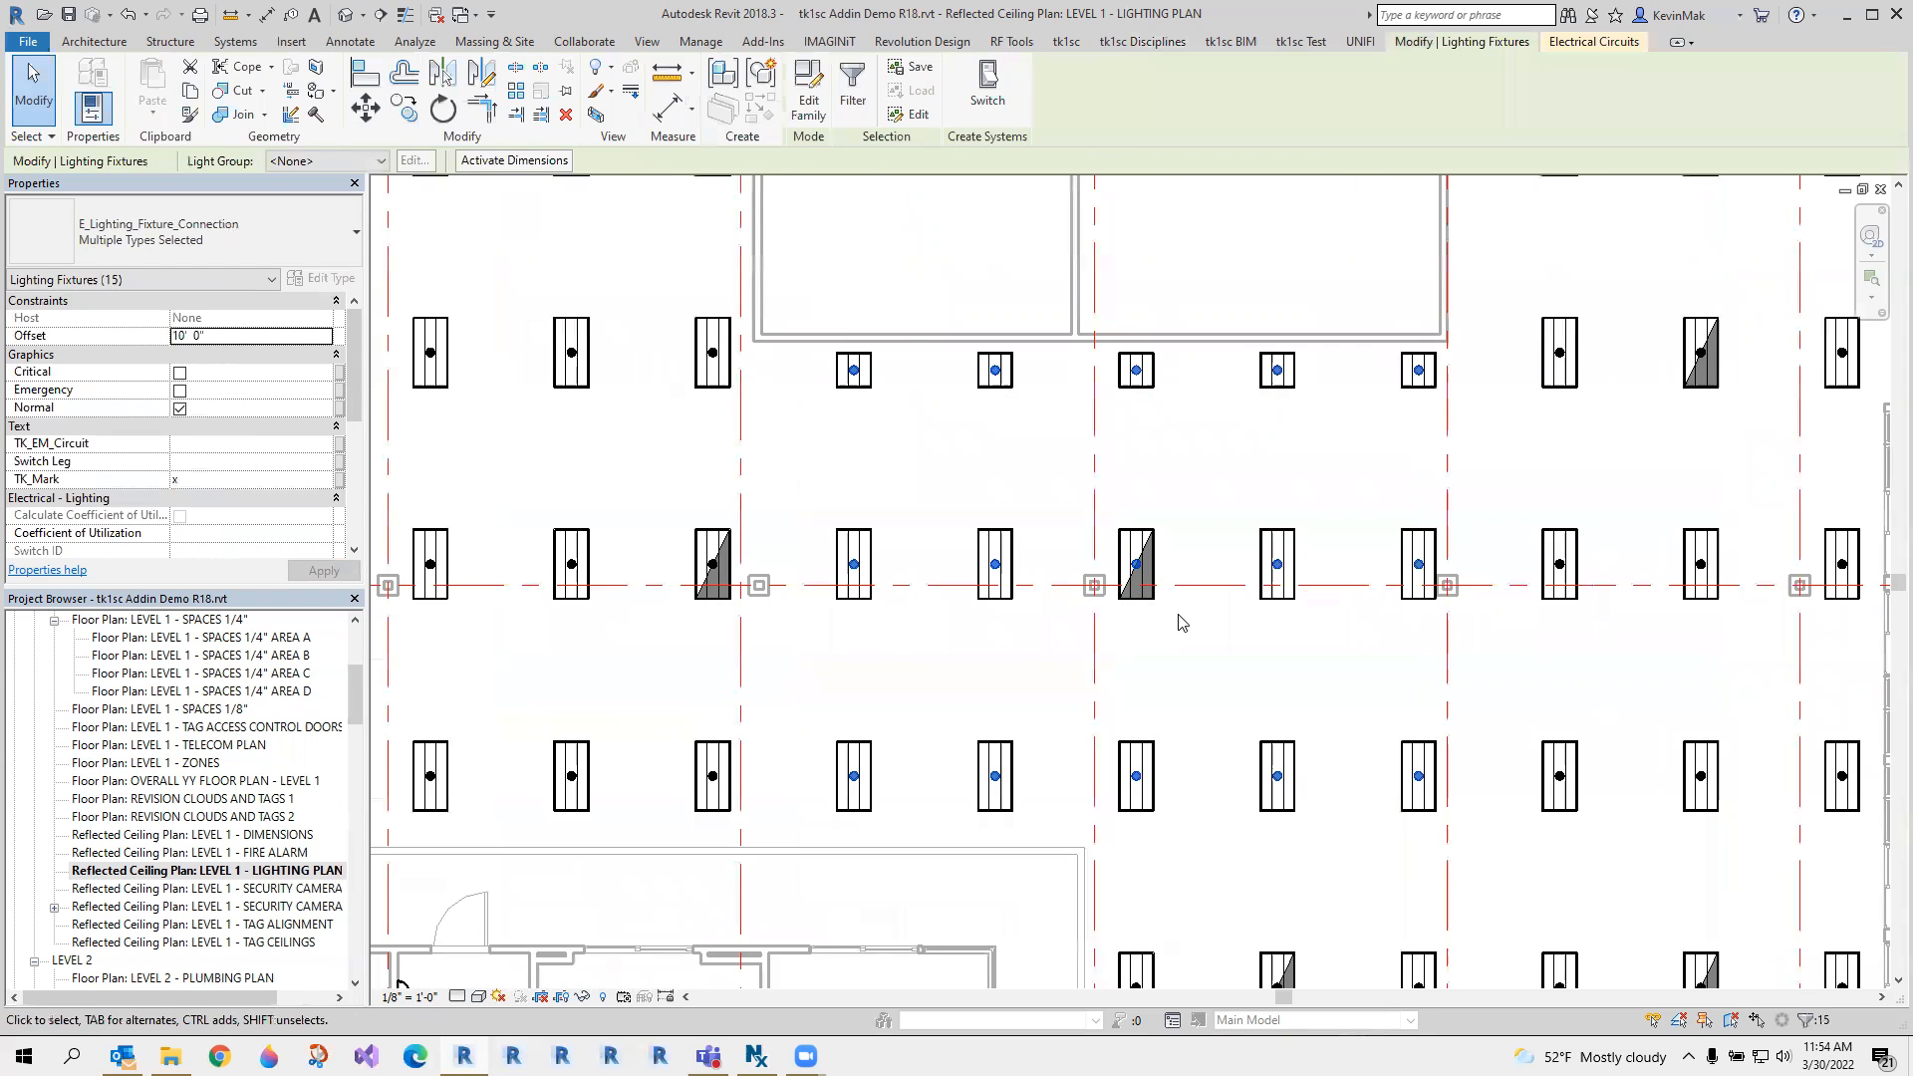
left_click(993, 260)
left_click_drag(809, 356, 1469, 802)
left_click(1184, 449)
scroll(1167, 457, "down", 3)
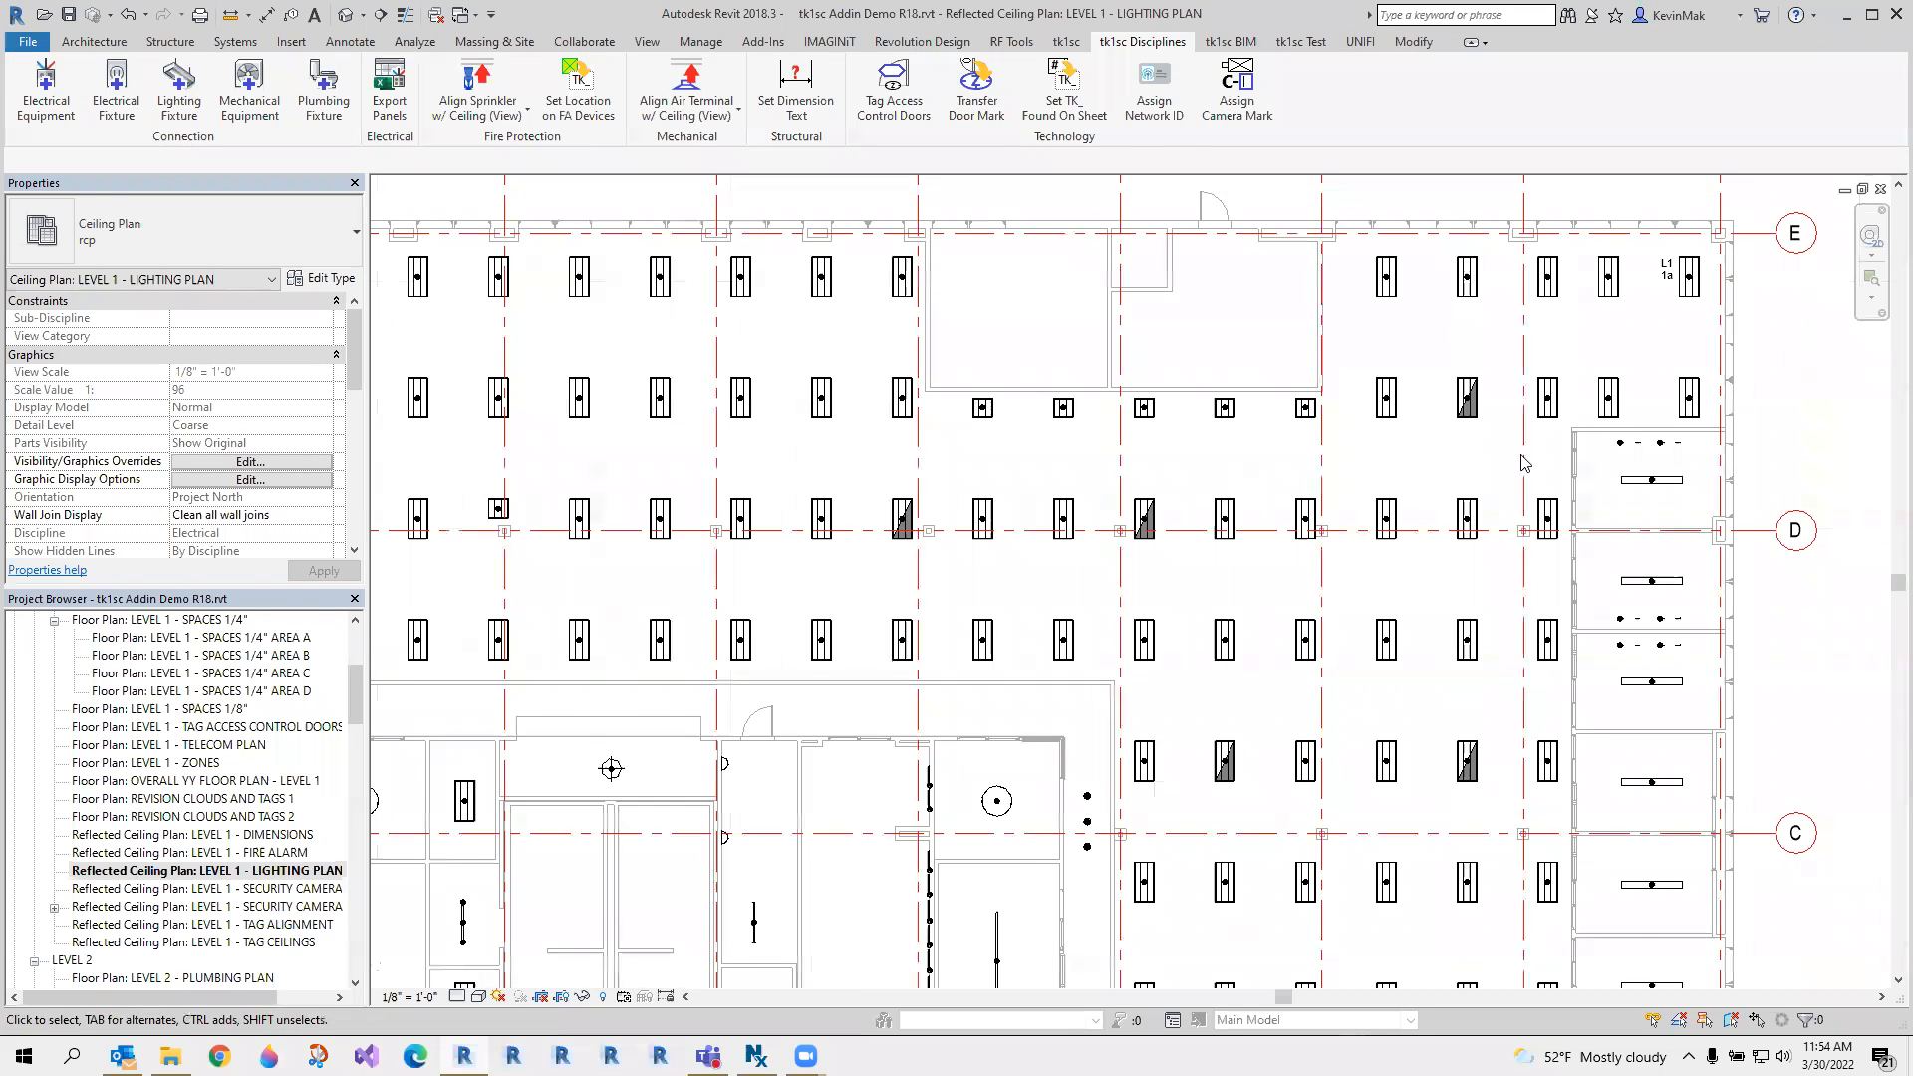
Run Tag Family with the existing L1 1a fixture tag as the source for tagging elements of the same family.
middle_click_drag(1806, 380, 1773, 387)
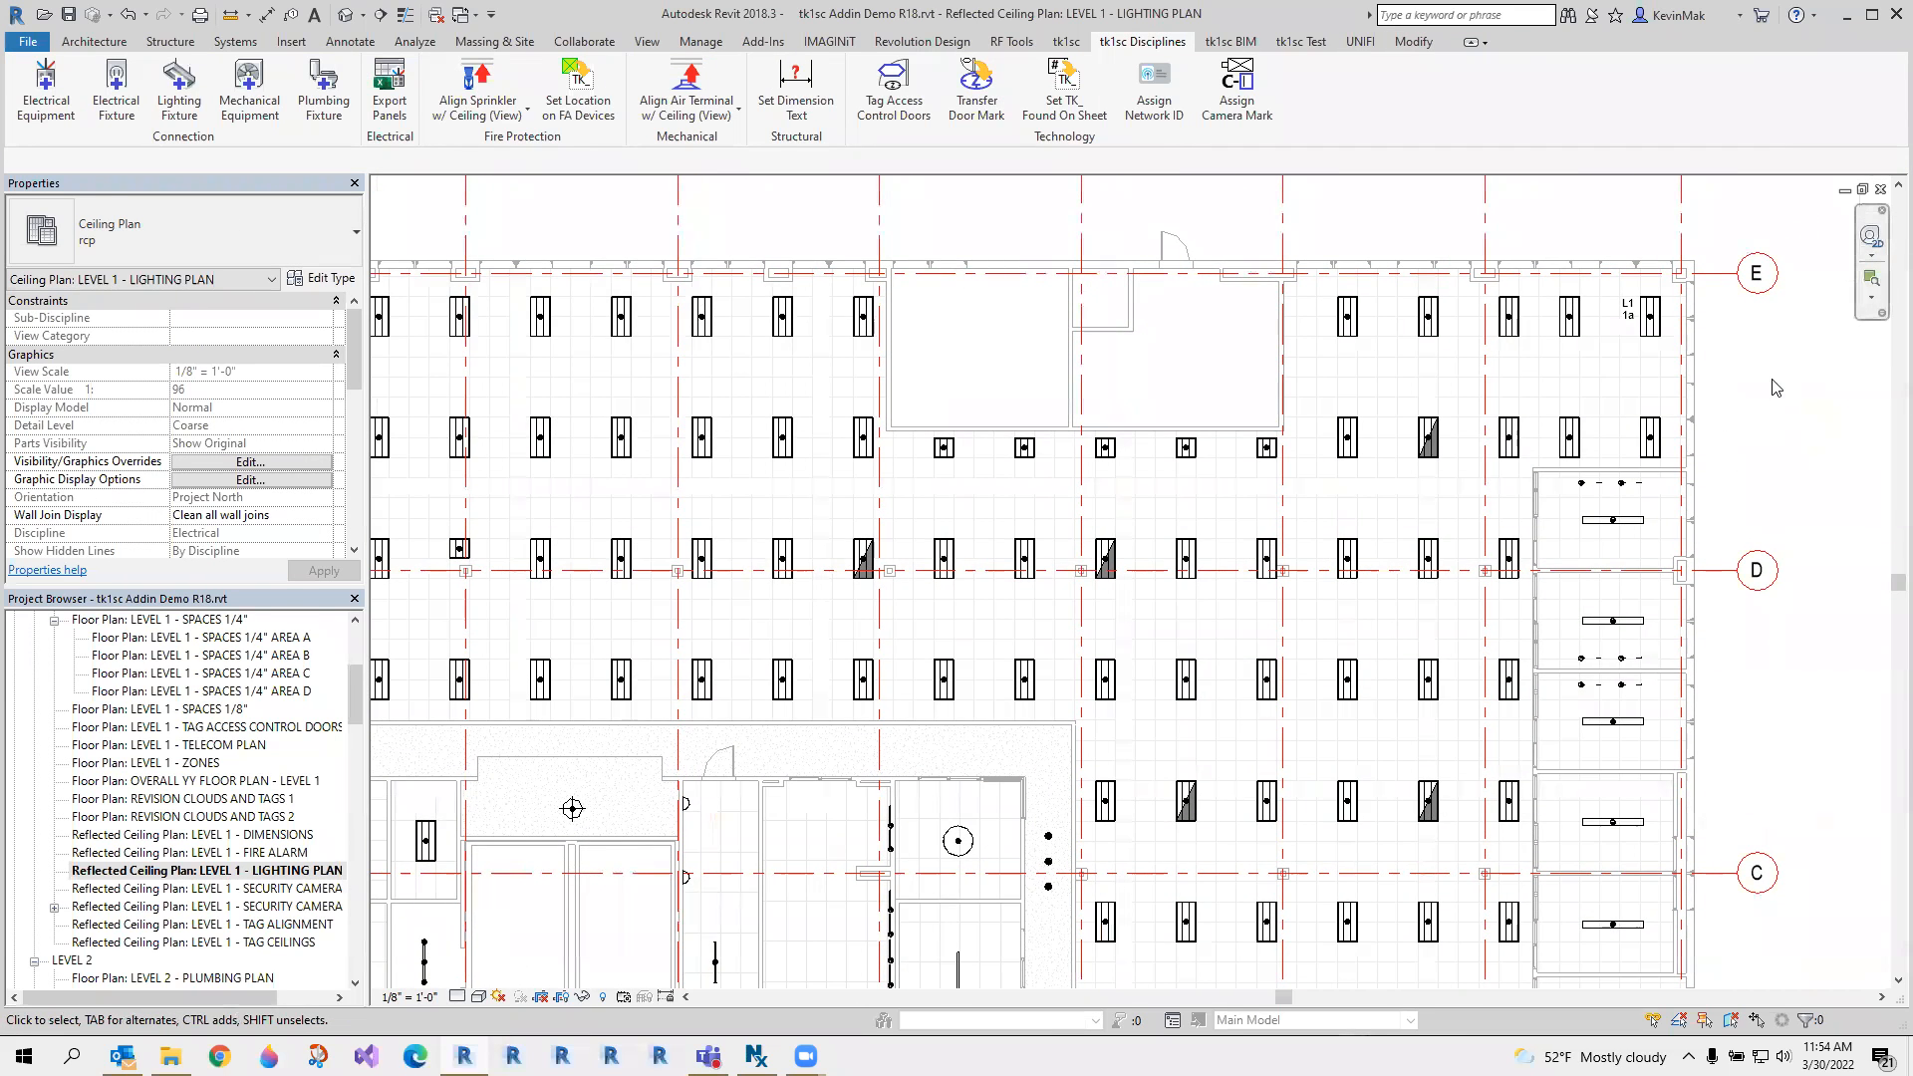
scroll(1789, 400, "up", 1)
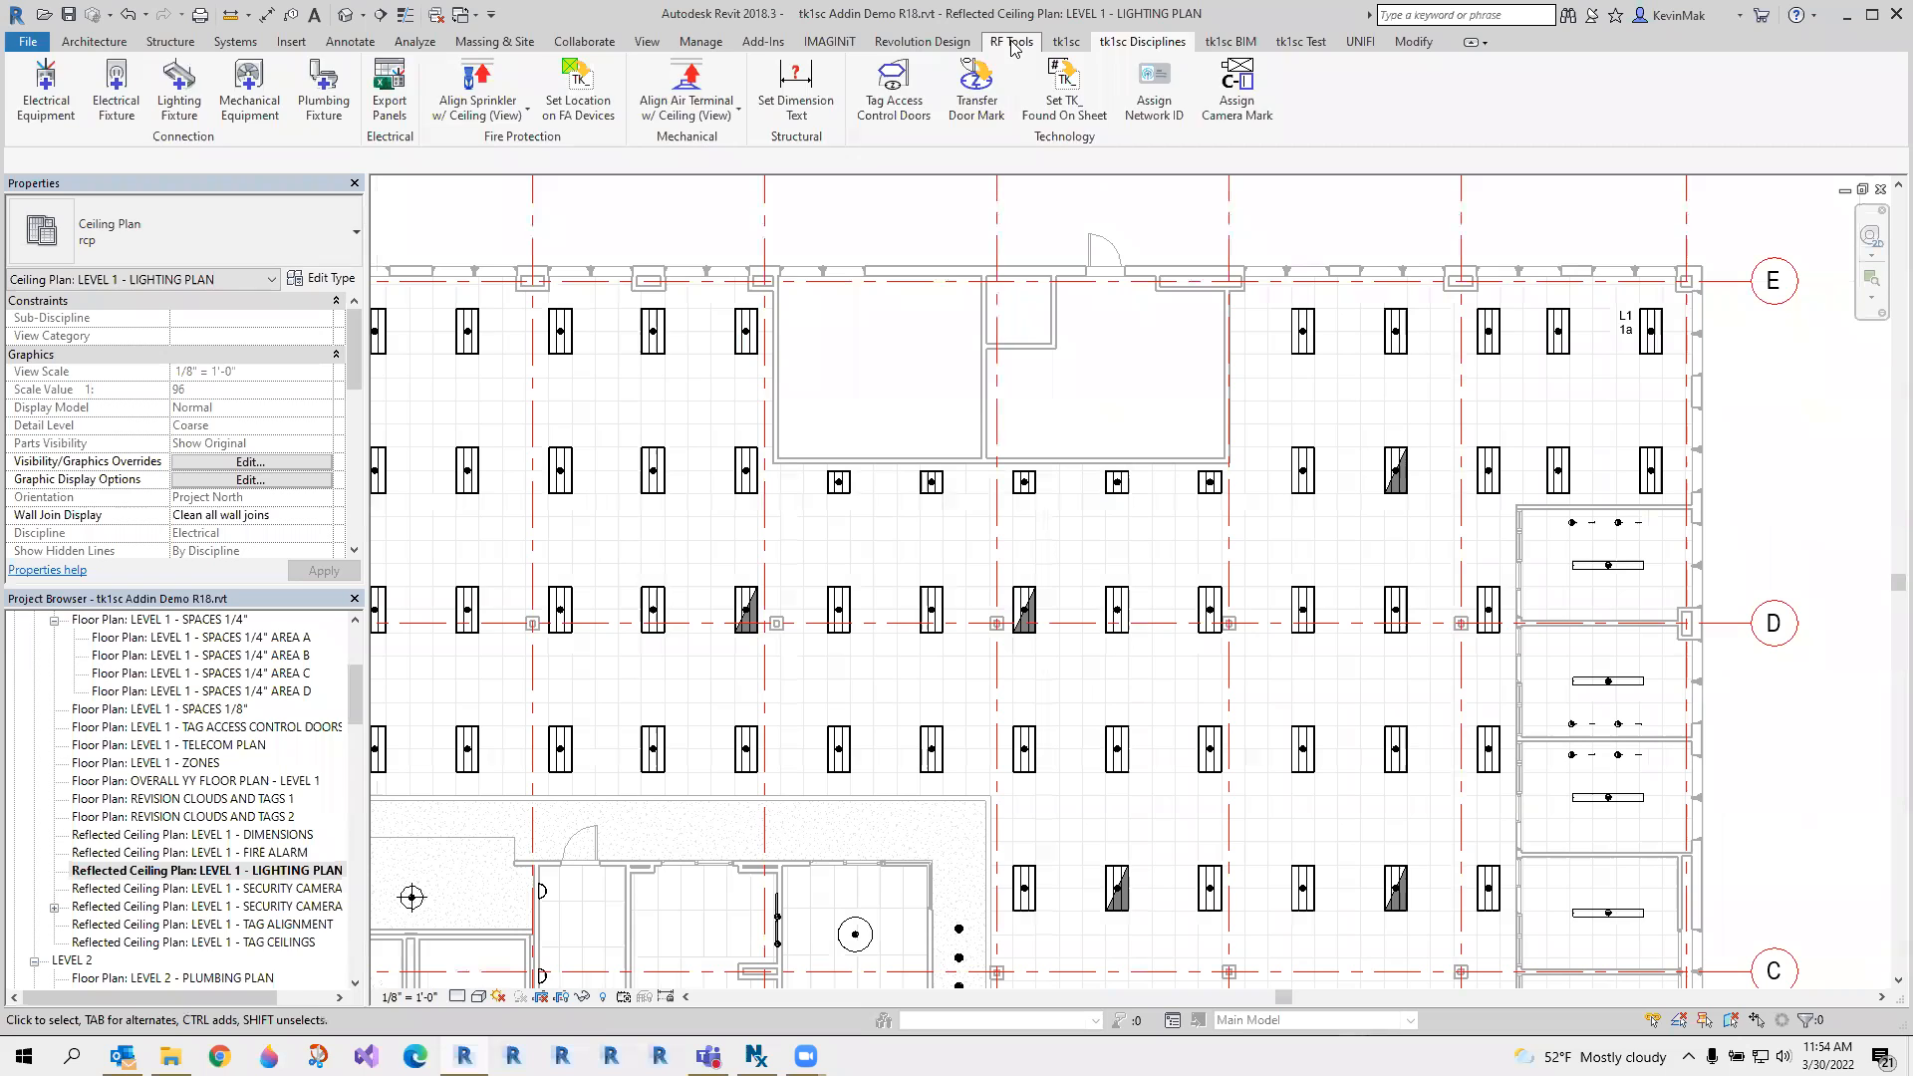
left_click(1064, 42)
left_click(485, 108)
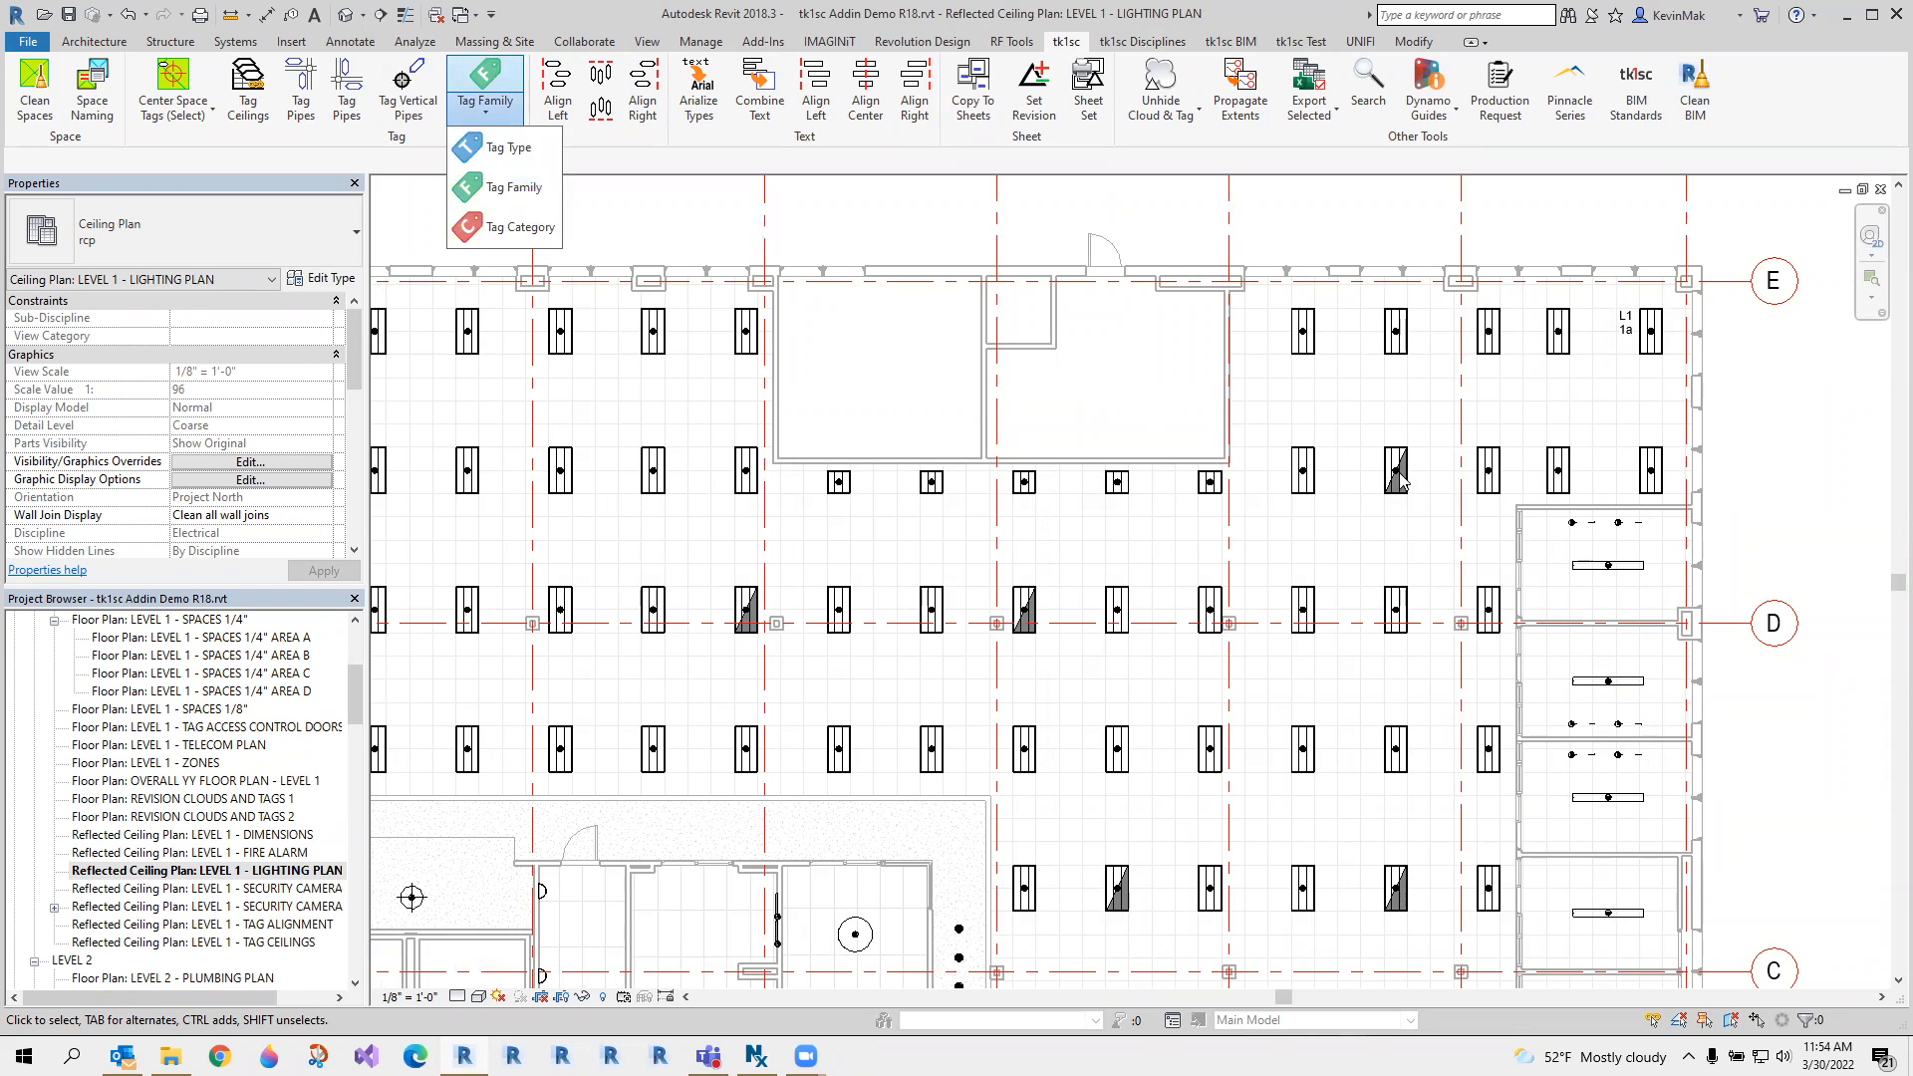
left_click(519, 194)
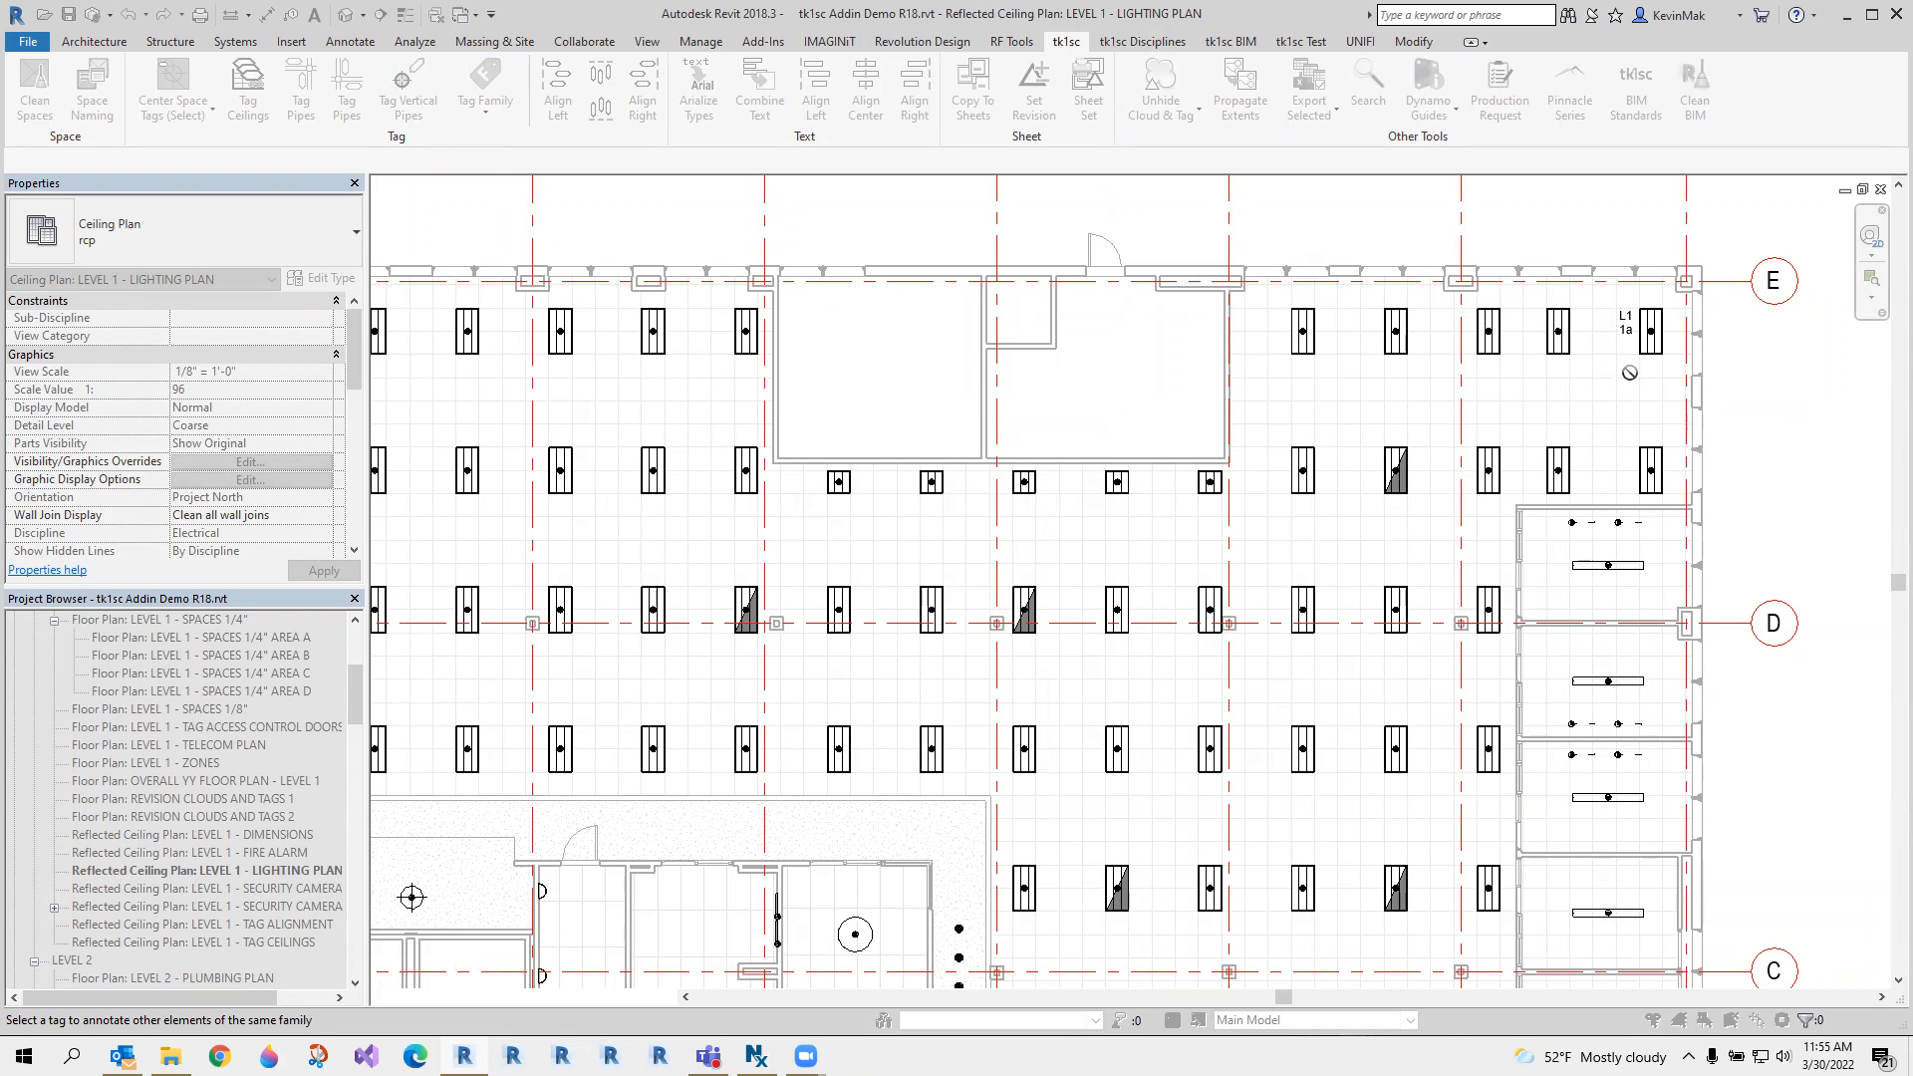
left_click(1626, 331)
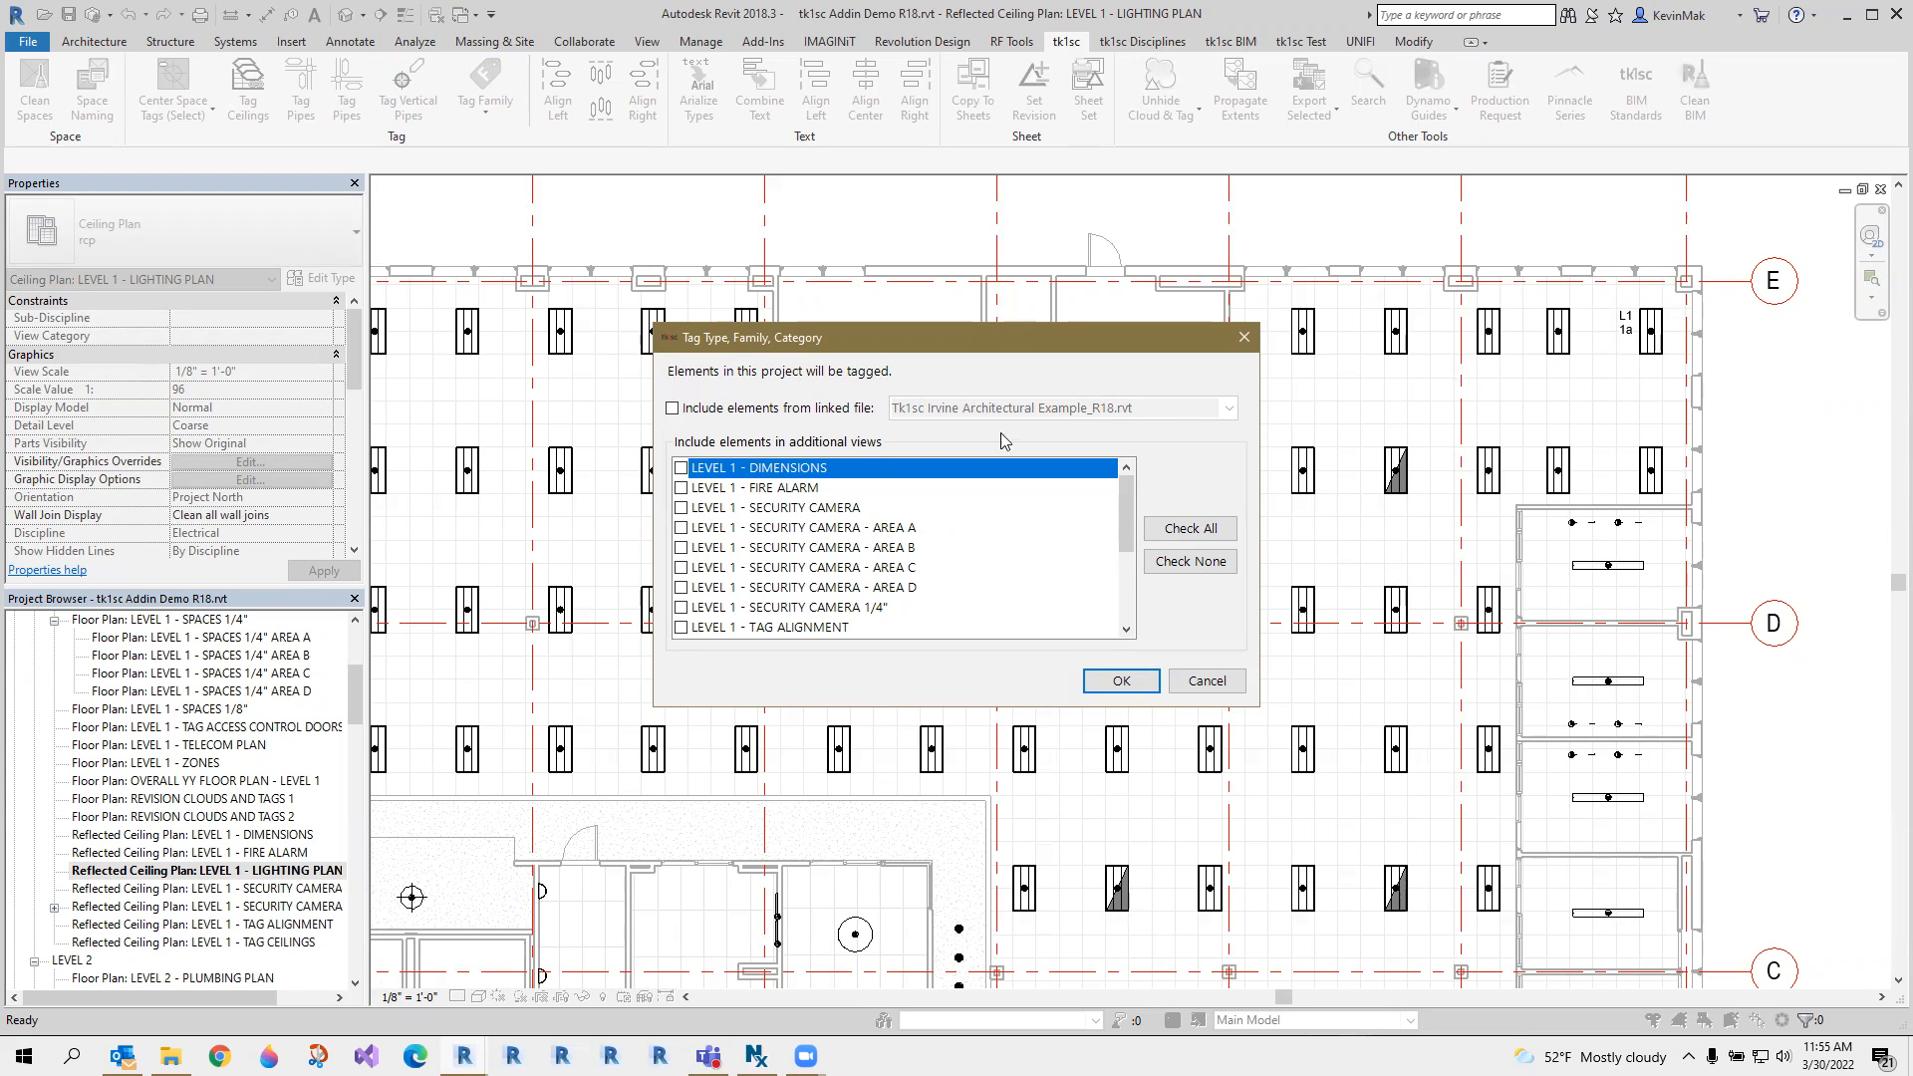
Check the linked file choices, leave linked elements and additional views excluded, and tag this project's fixture connections in the current view.
left_click(672, 408)
left_click(1213, 410)
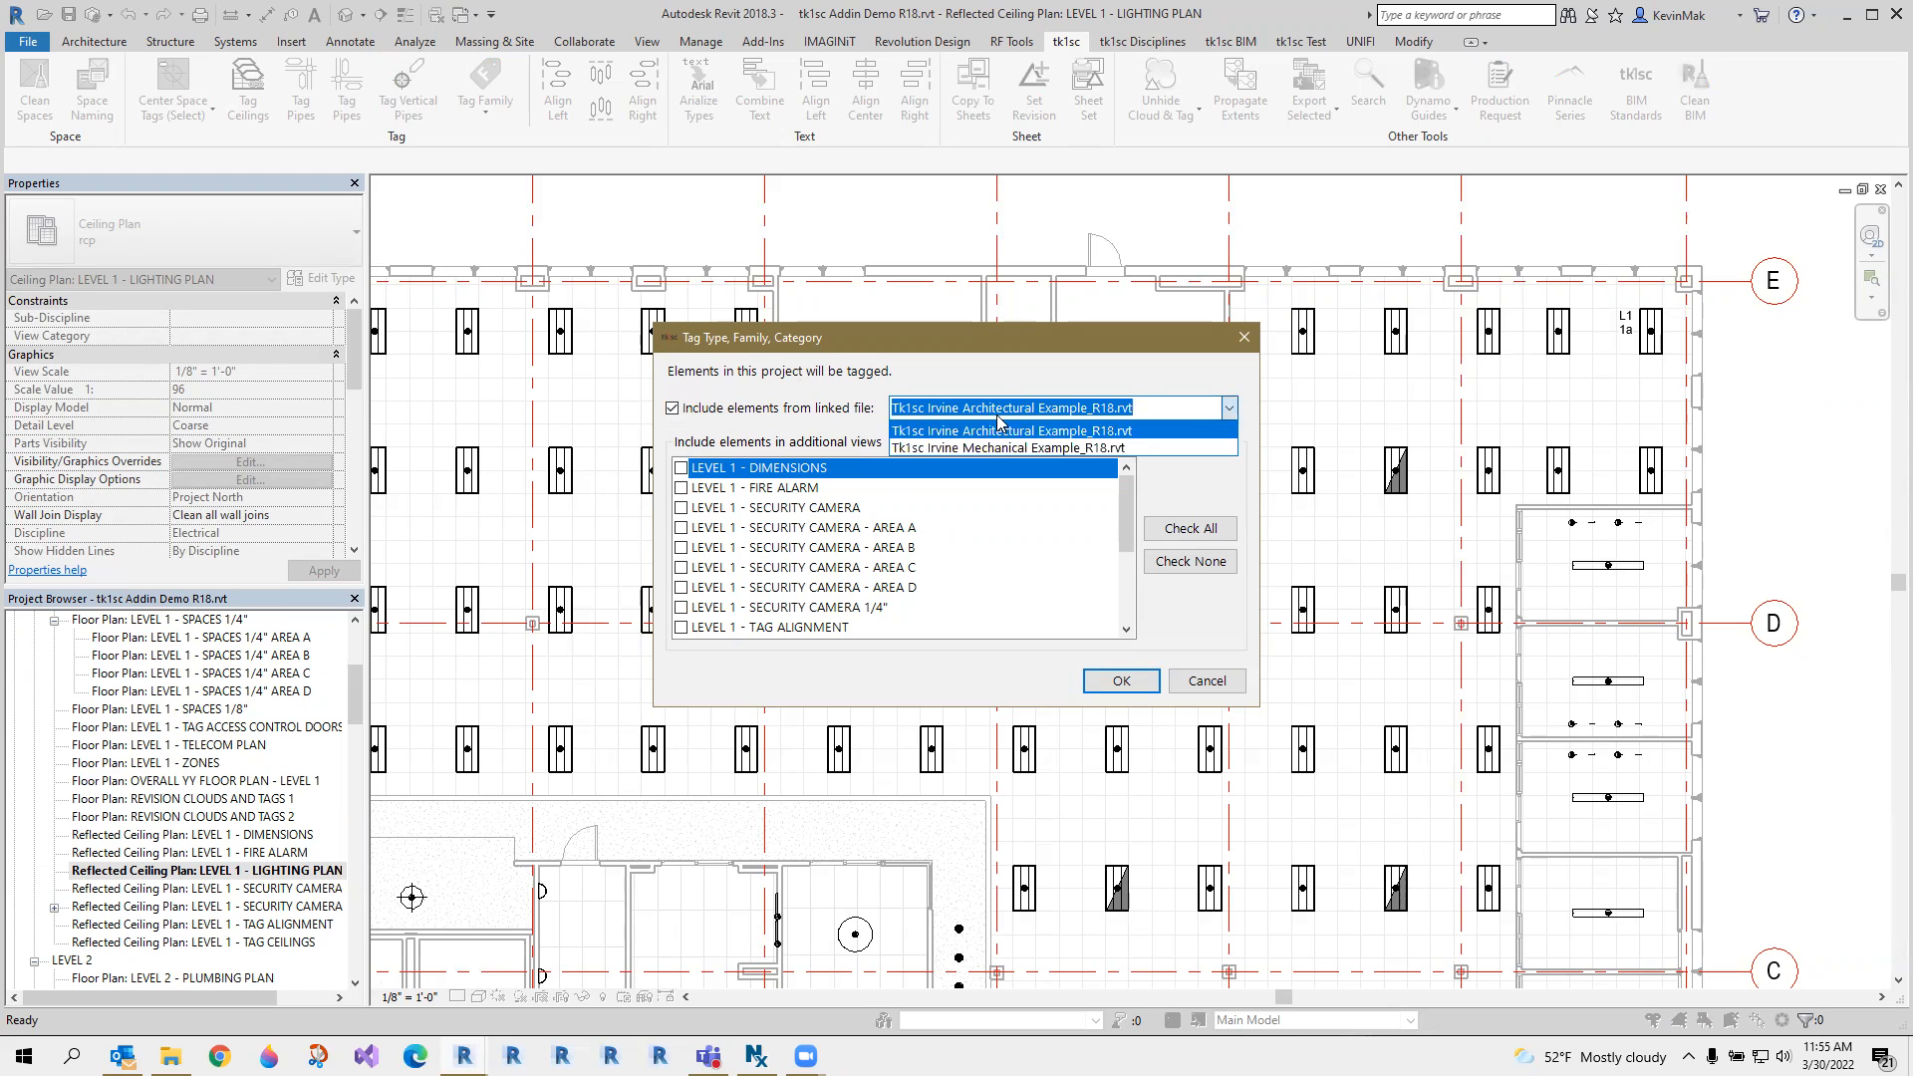
left_click(968, 342)
left_click(672, 410)
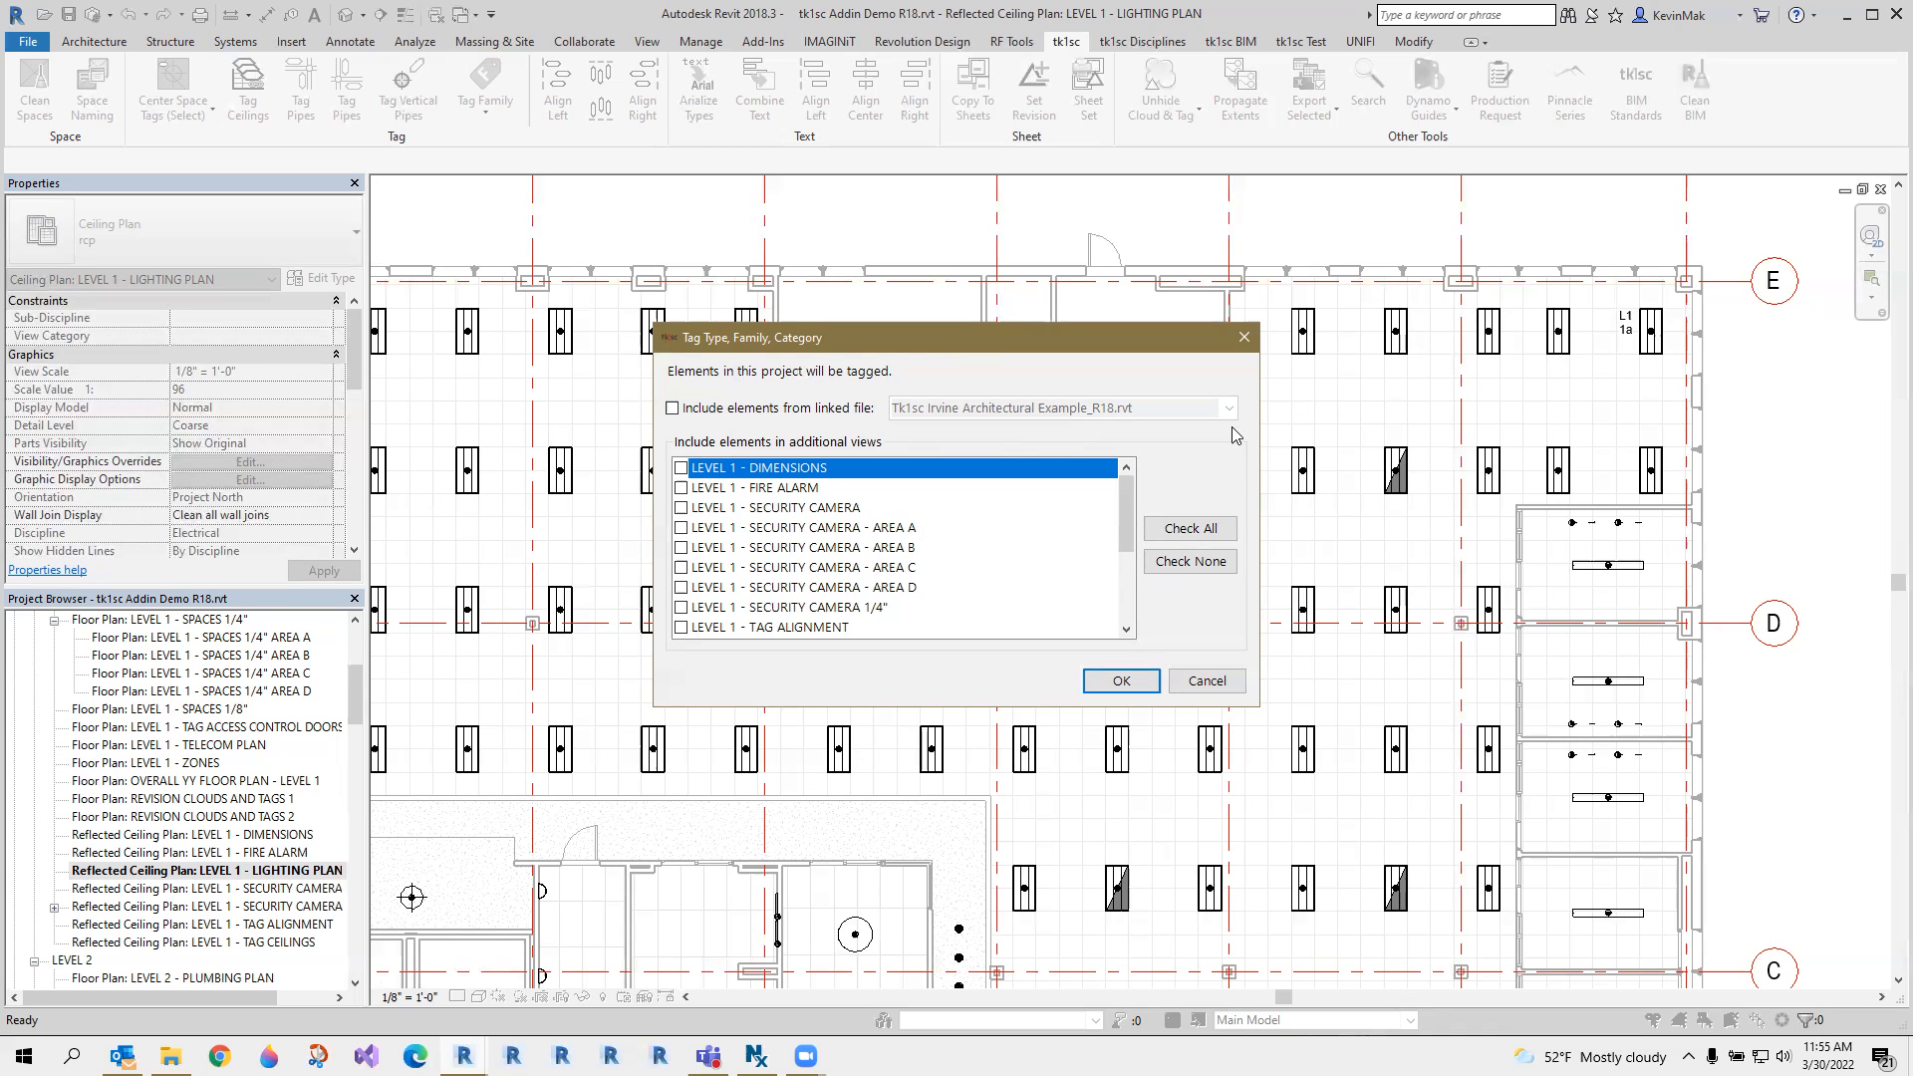
left_click(1120, 683)
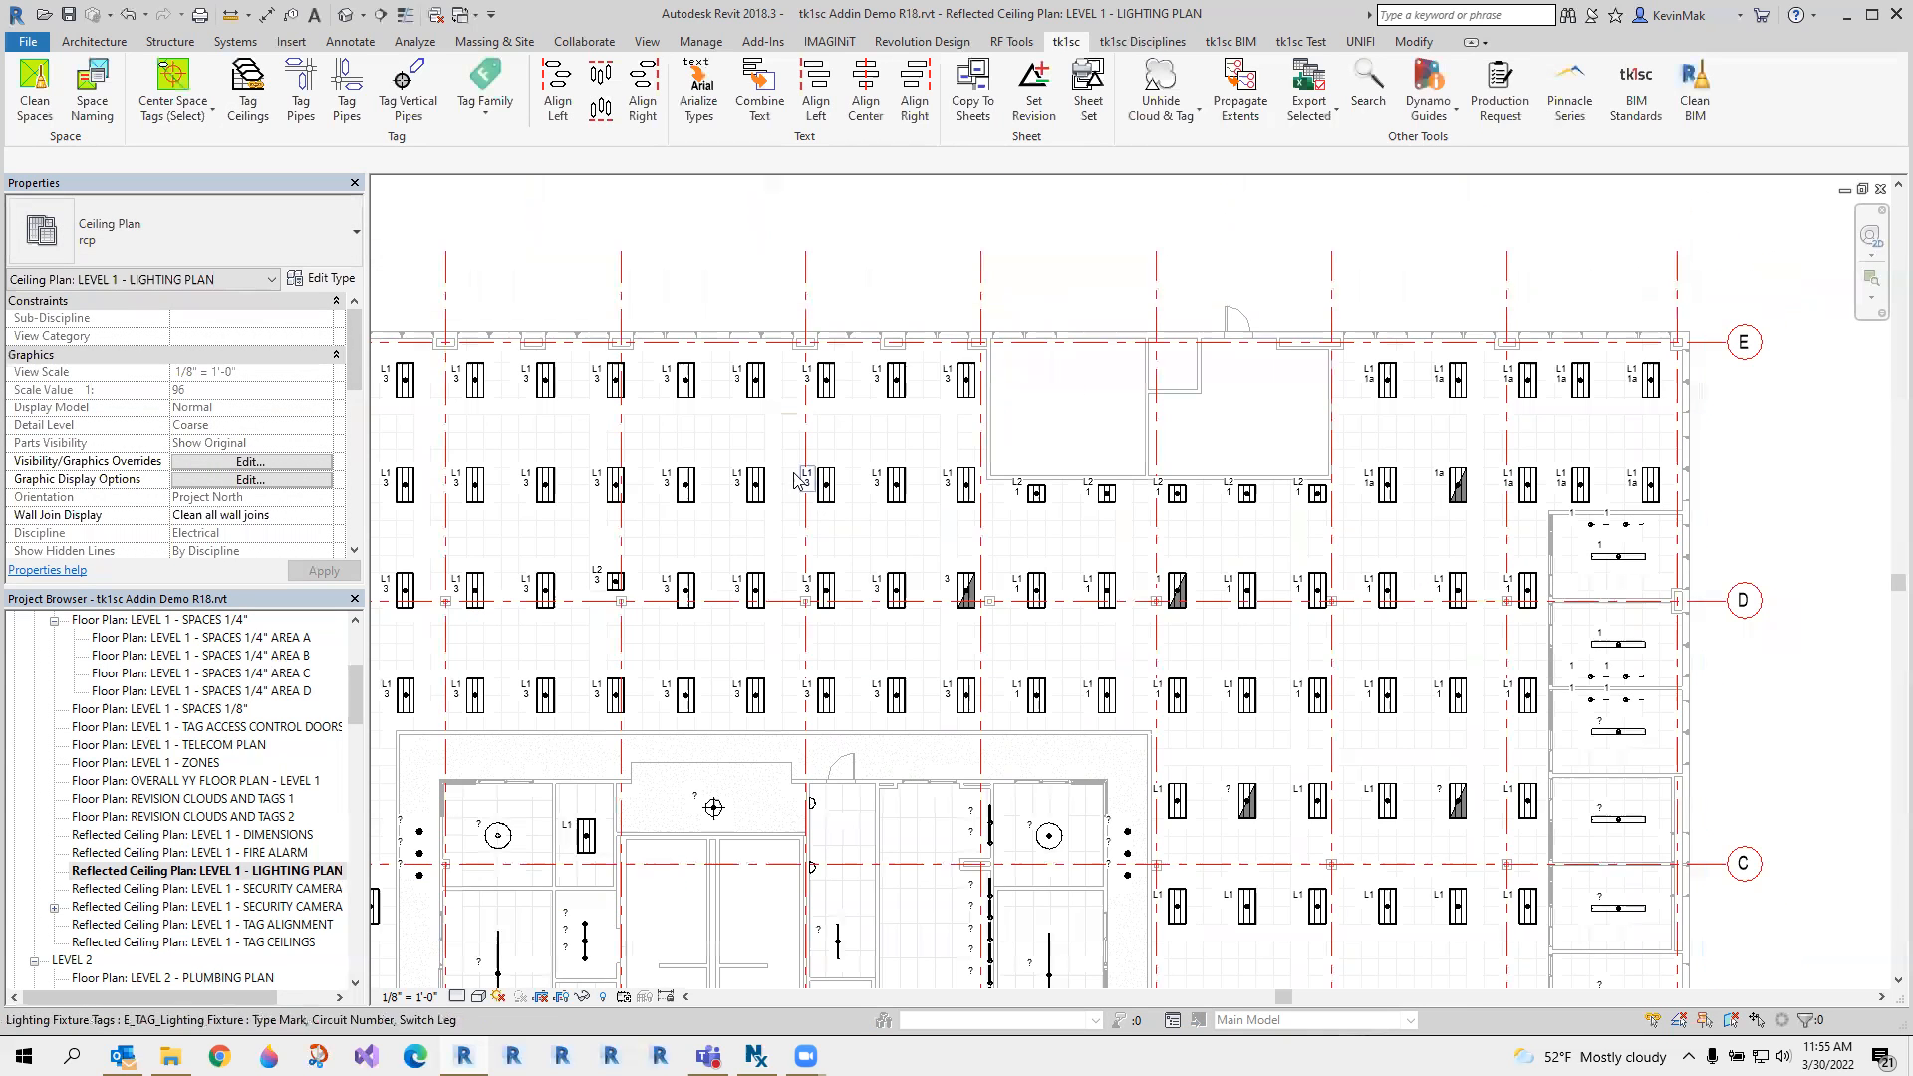
Set Switch Leg to b for the ten circuit 3 fixture connections in the first row below grid E.
scroll(797, 480, "up", 4)
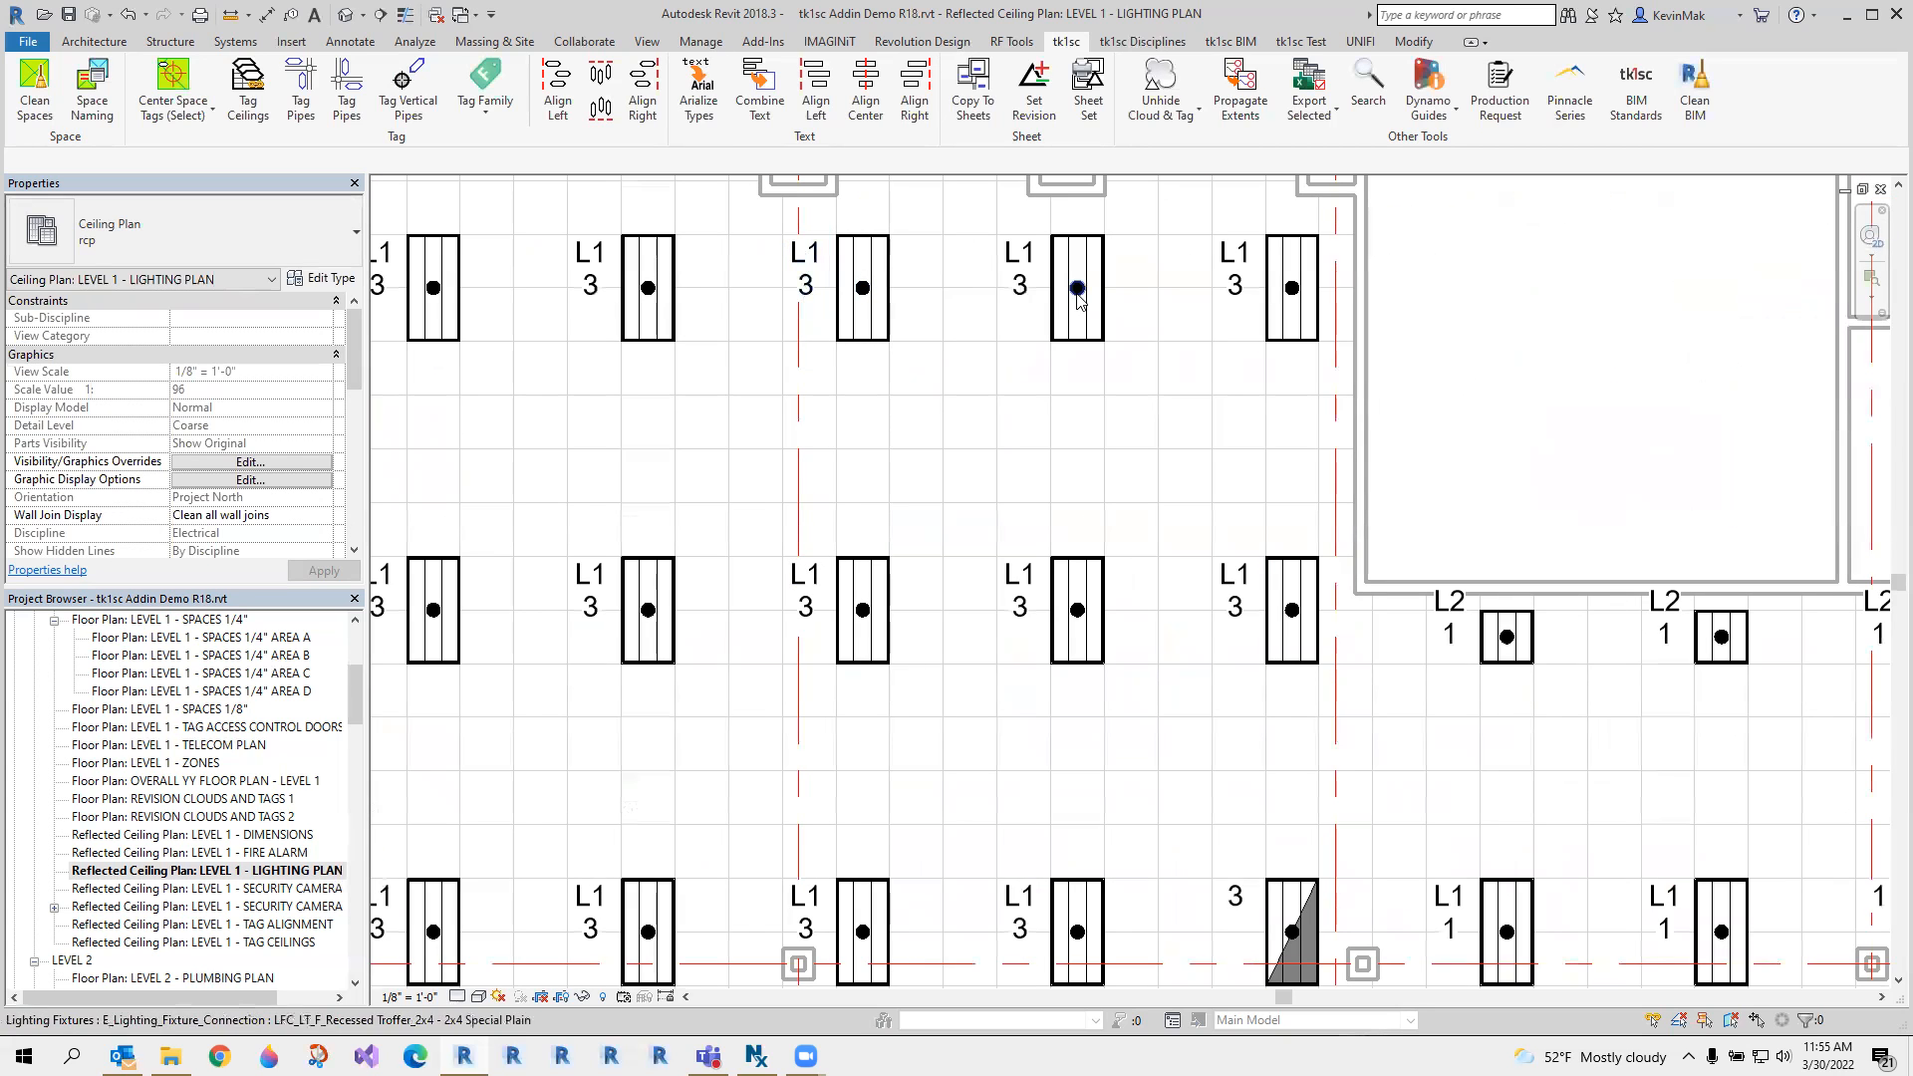
scroll(957, 450, "down", 3)
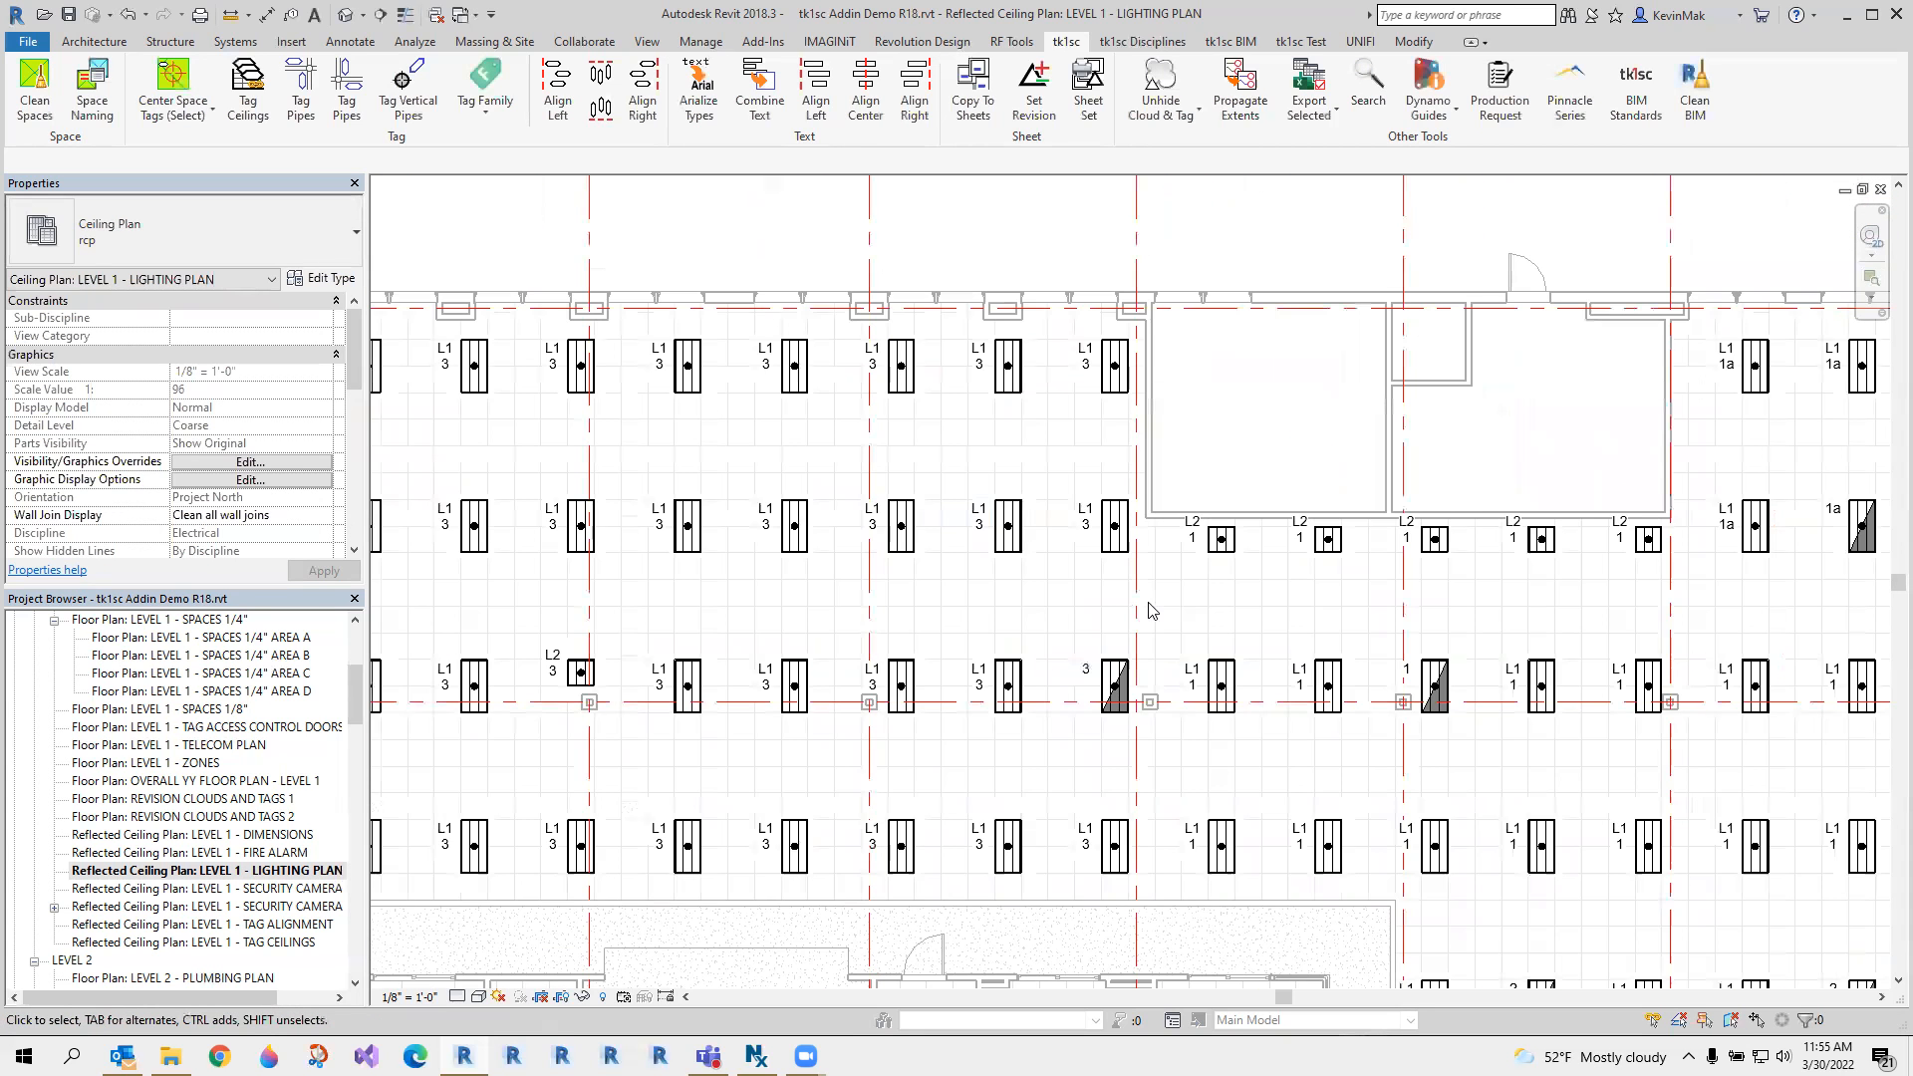
scroll(1229, 599, "up", 1)
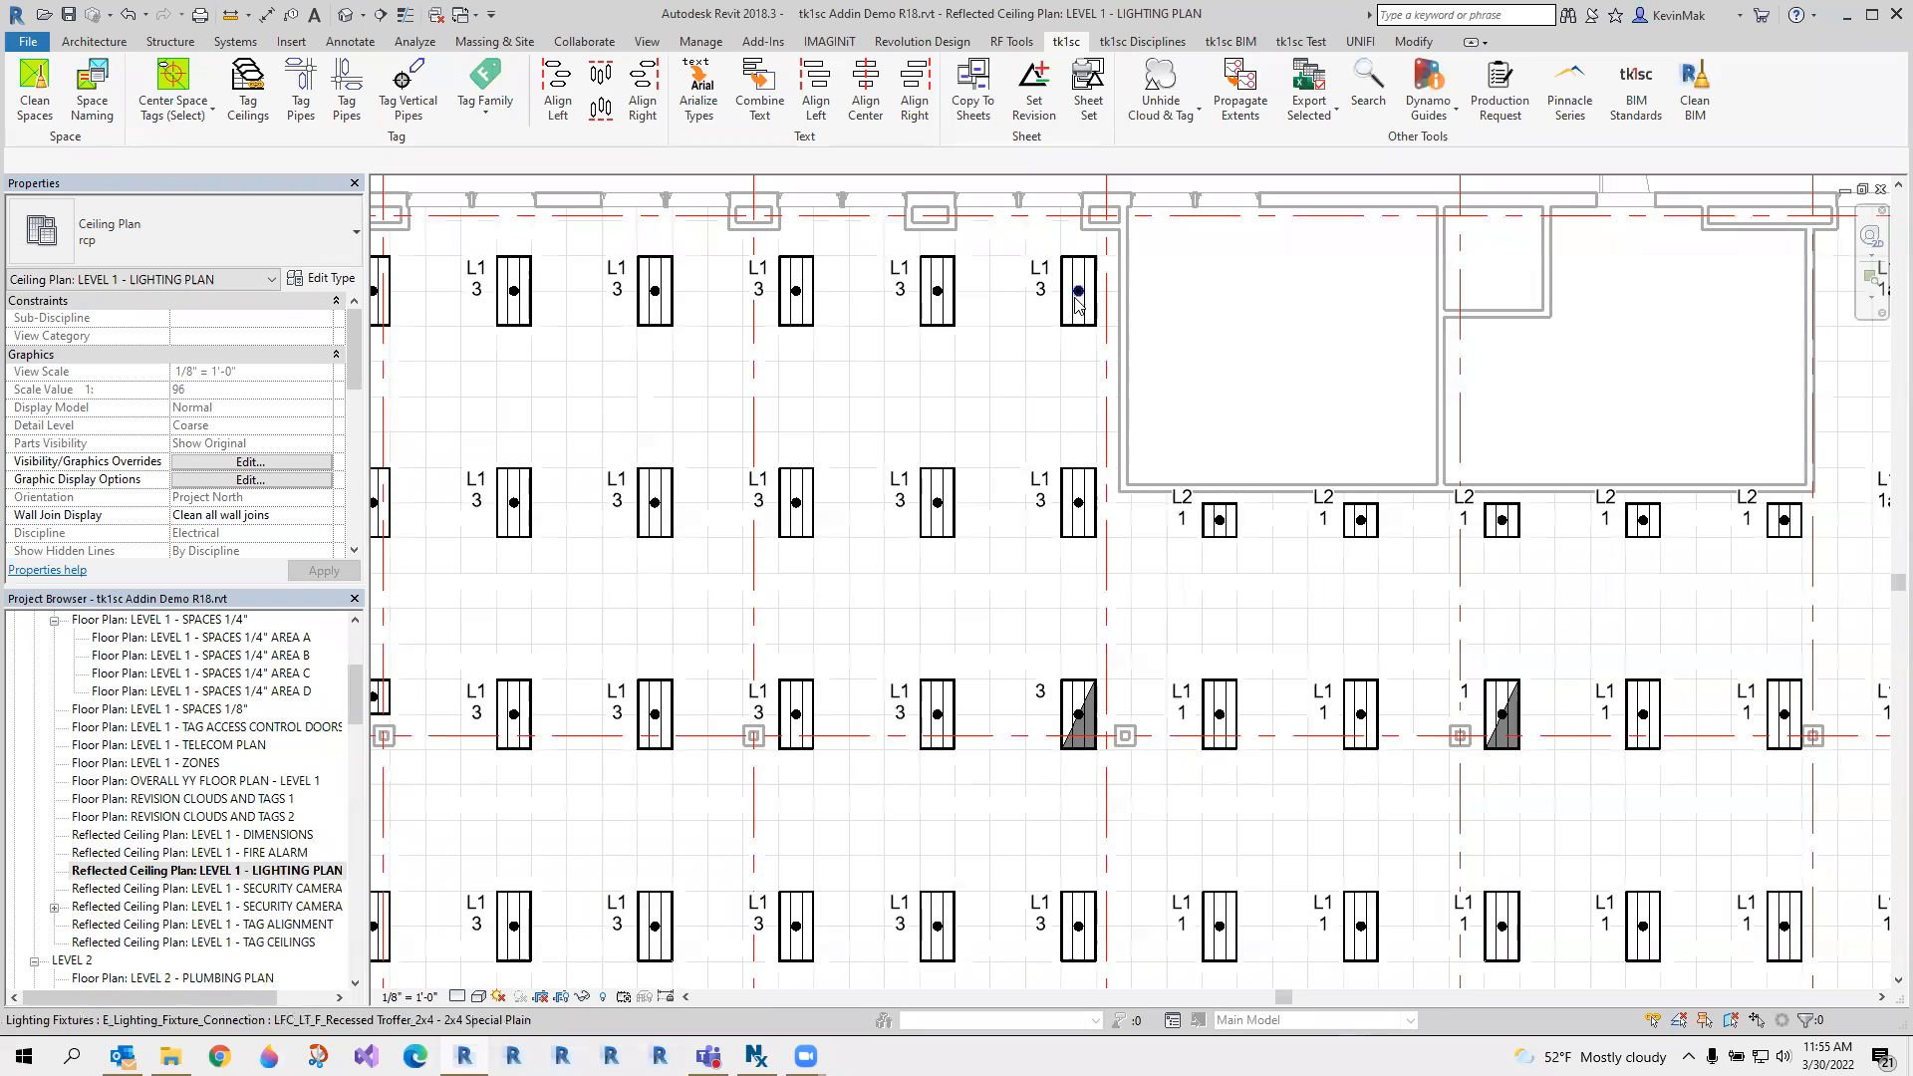
scroll(1079, 296, "down", 1)
scroll(956, 379, "down", 2)
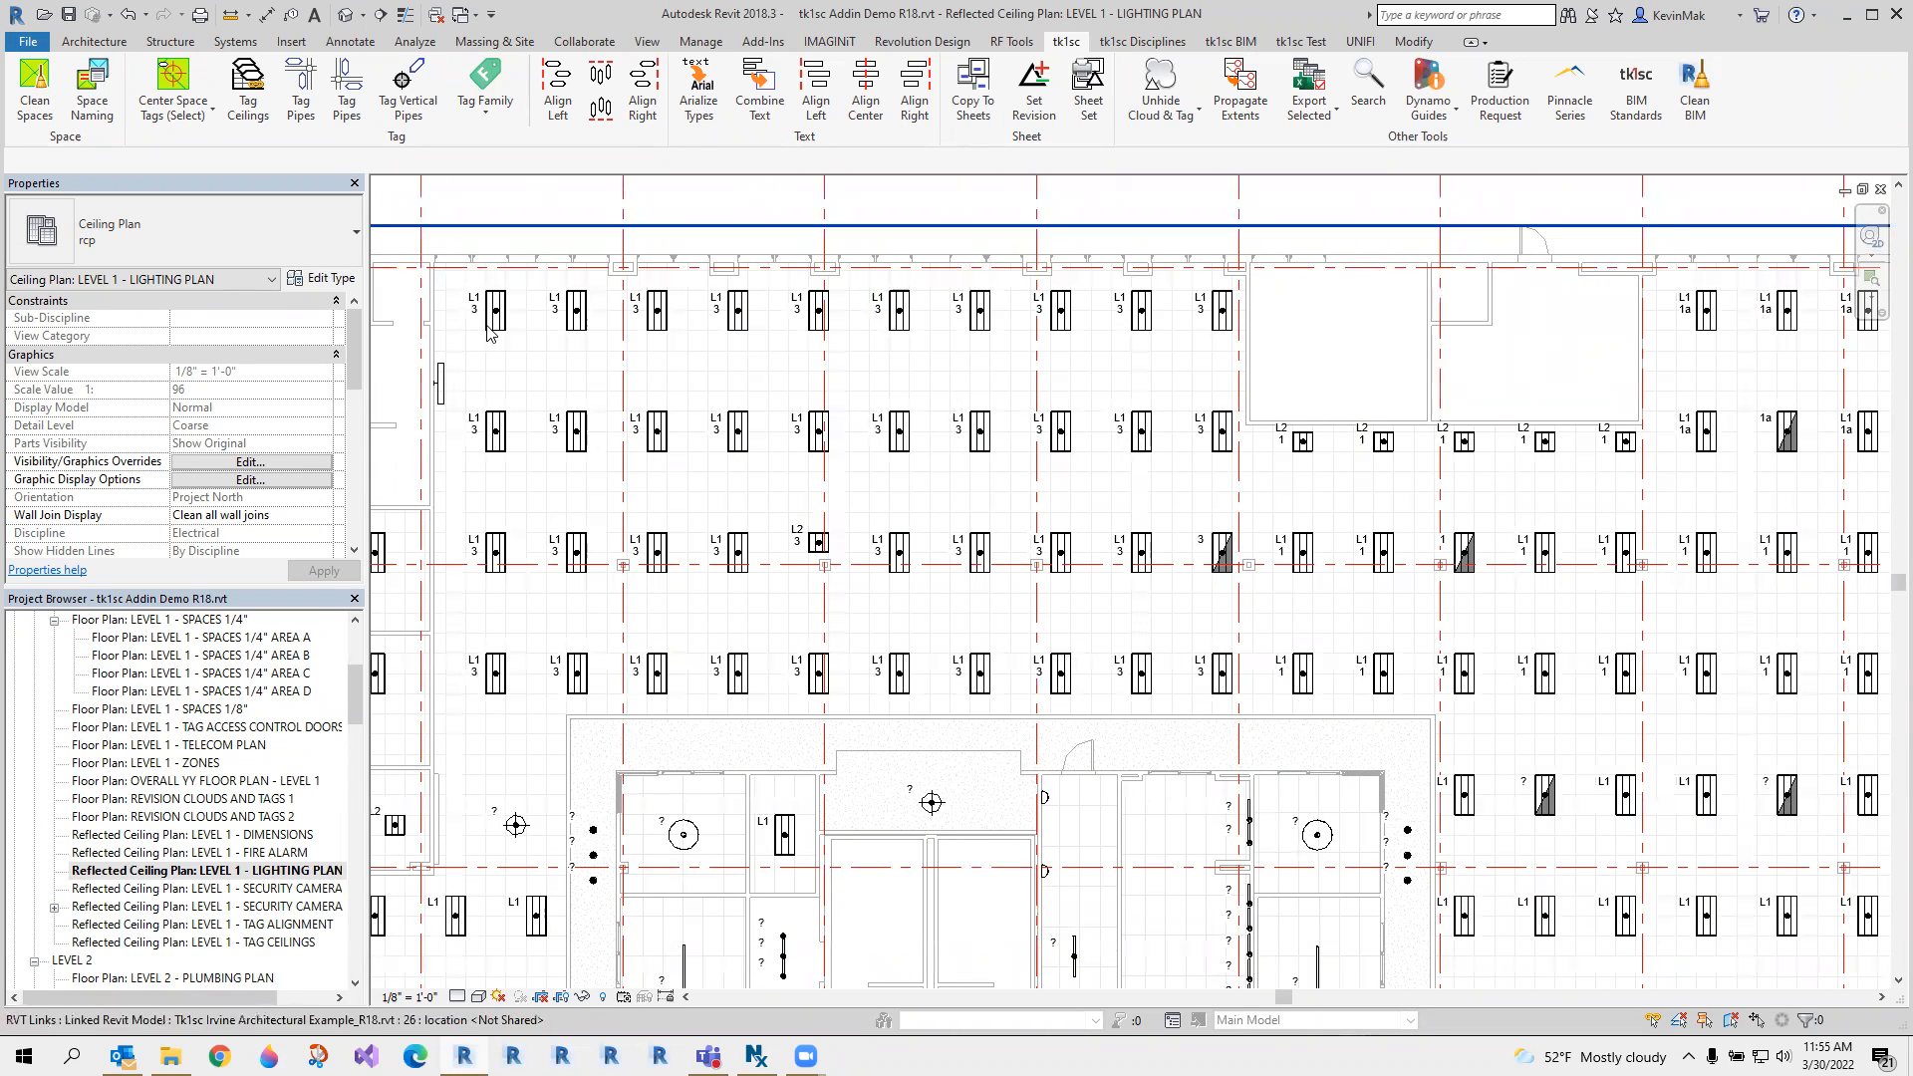
left_click(408, 317)
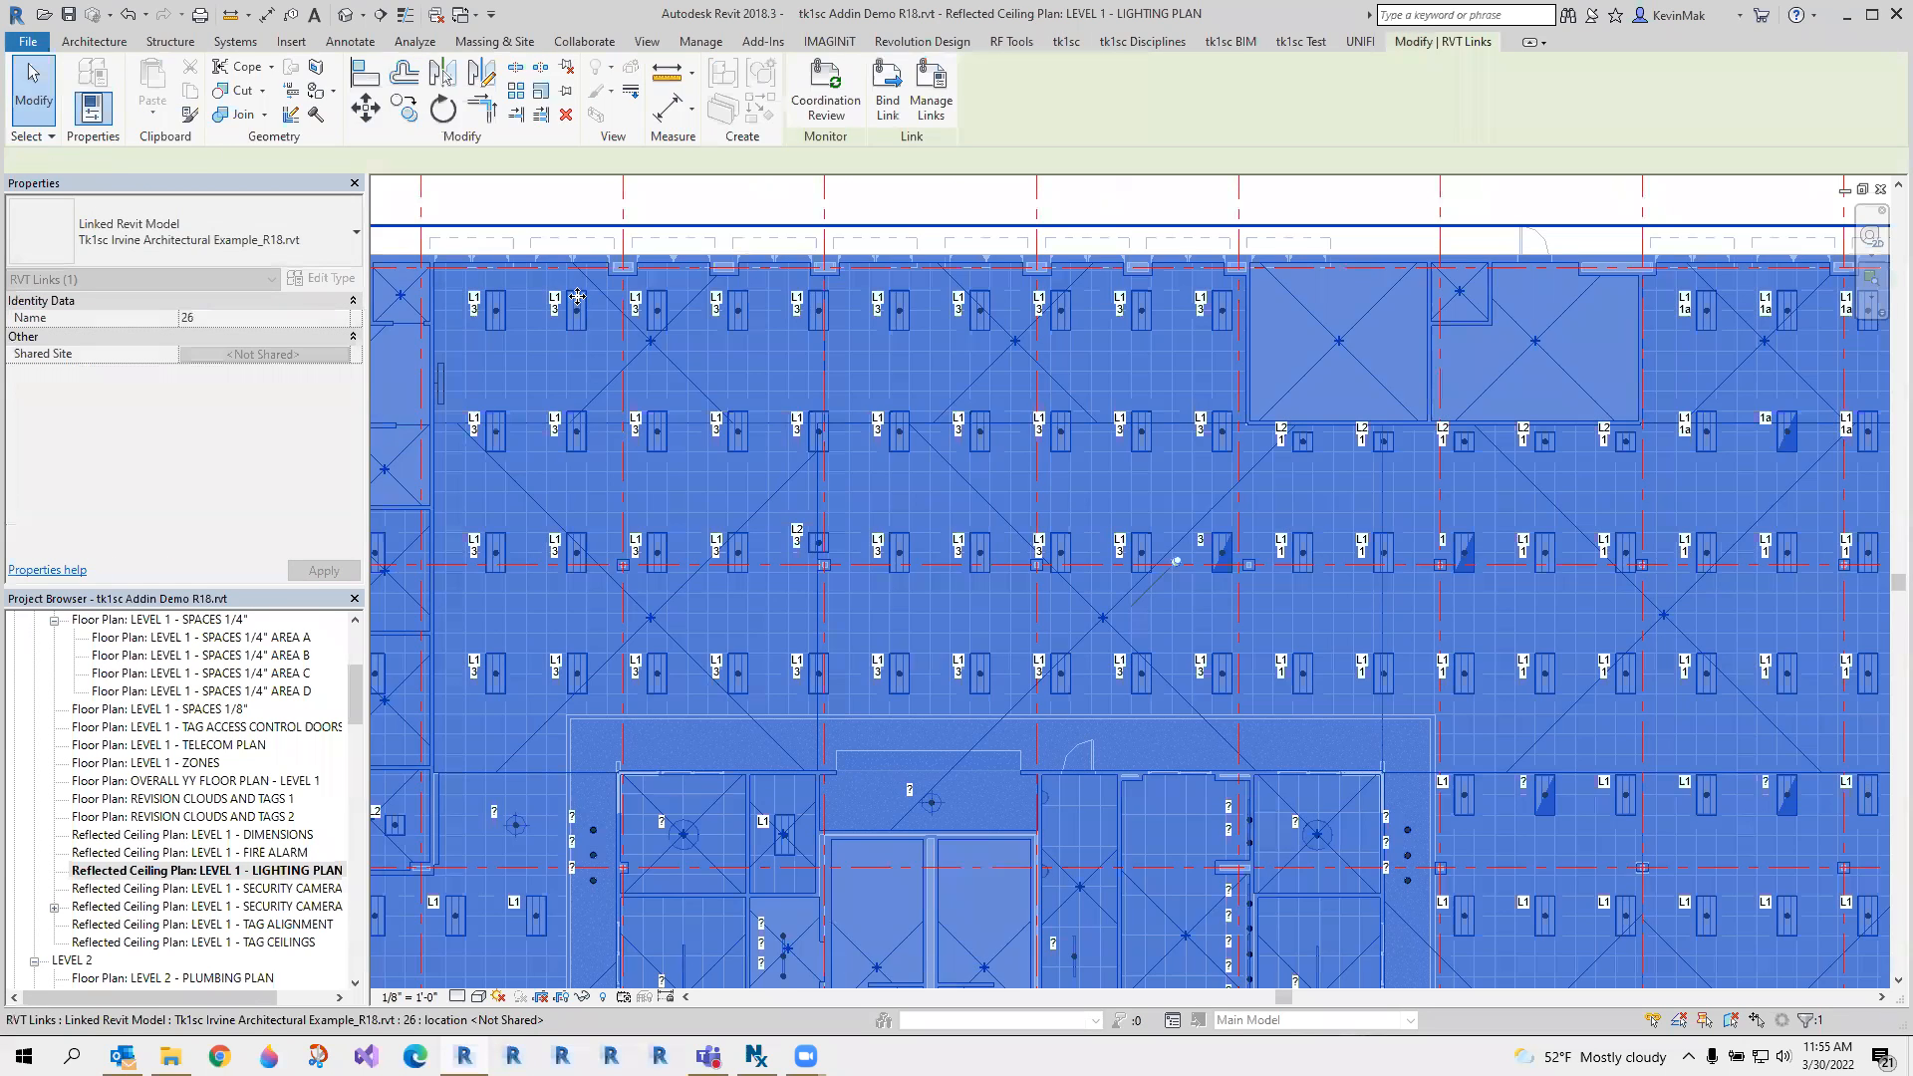
key("Escape")
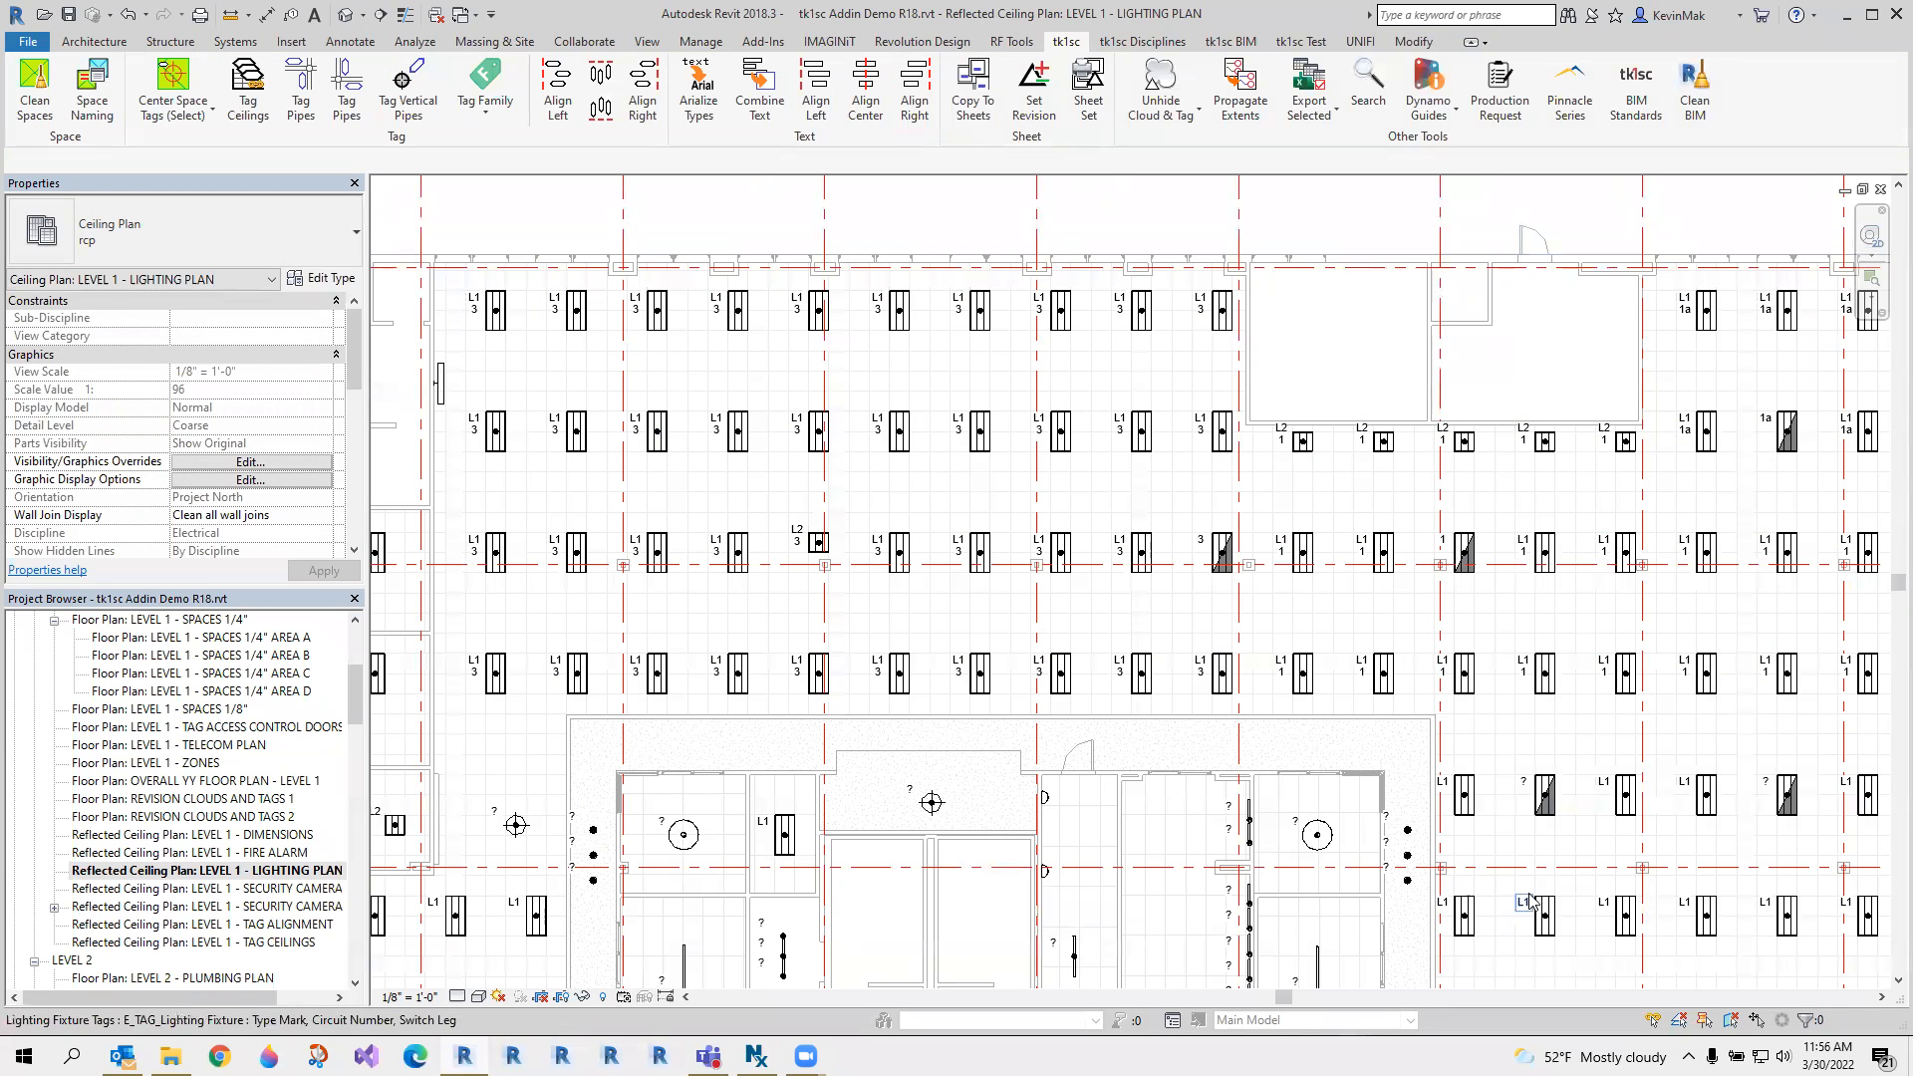
left_click_drag(406, 300, 1245, 336)
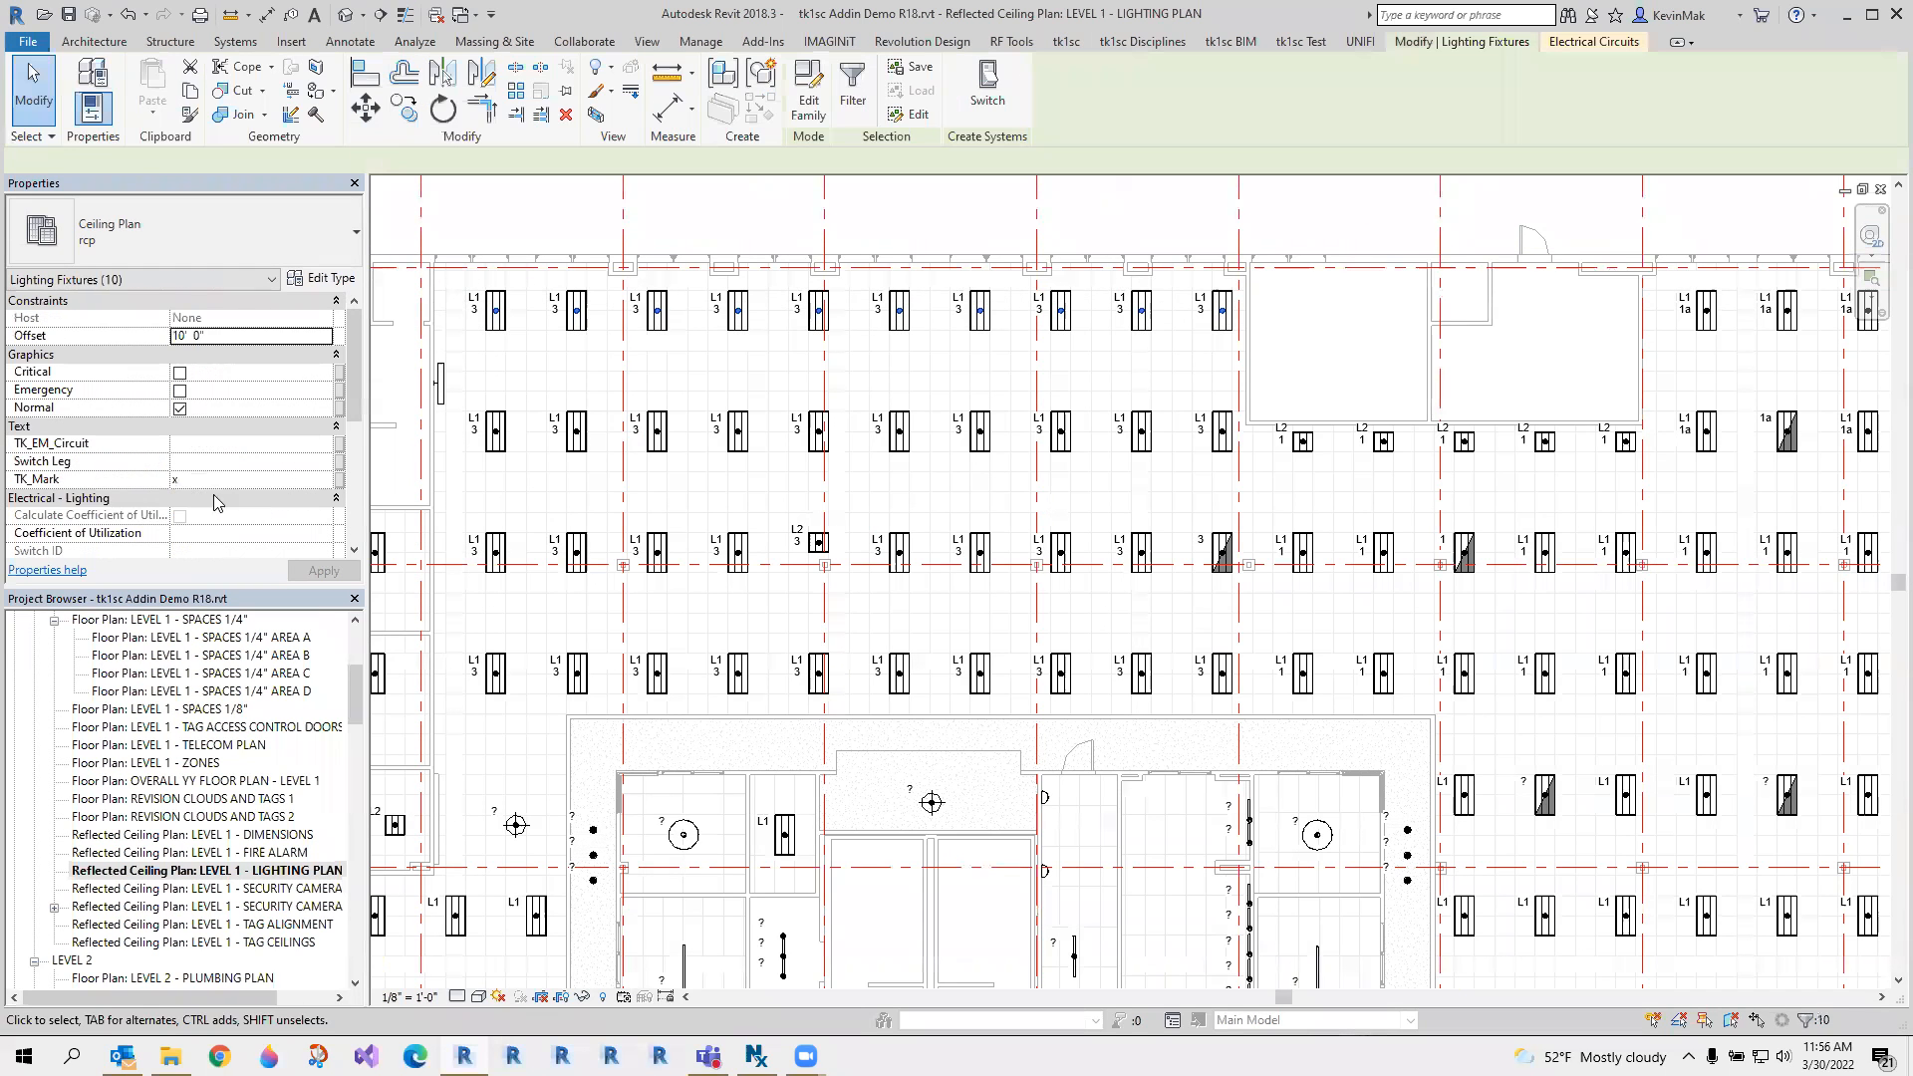
left_click(213, 463)
type("b")
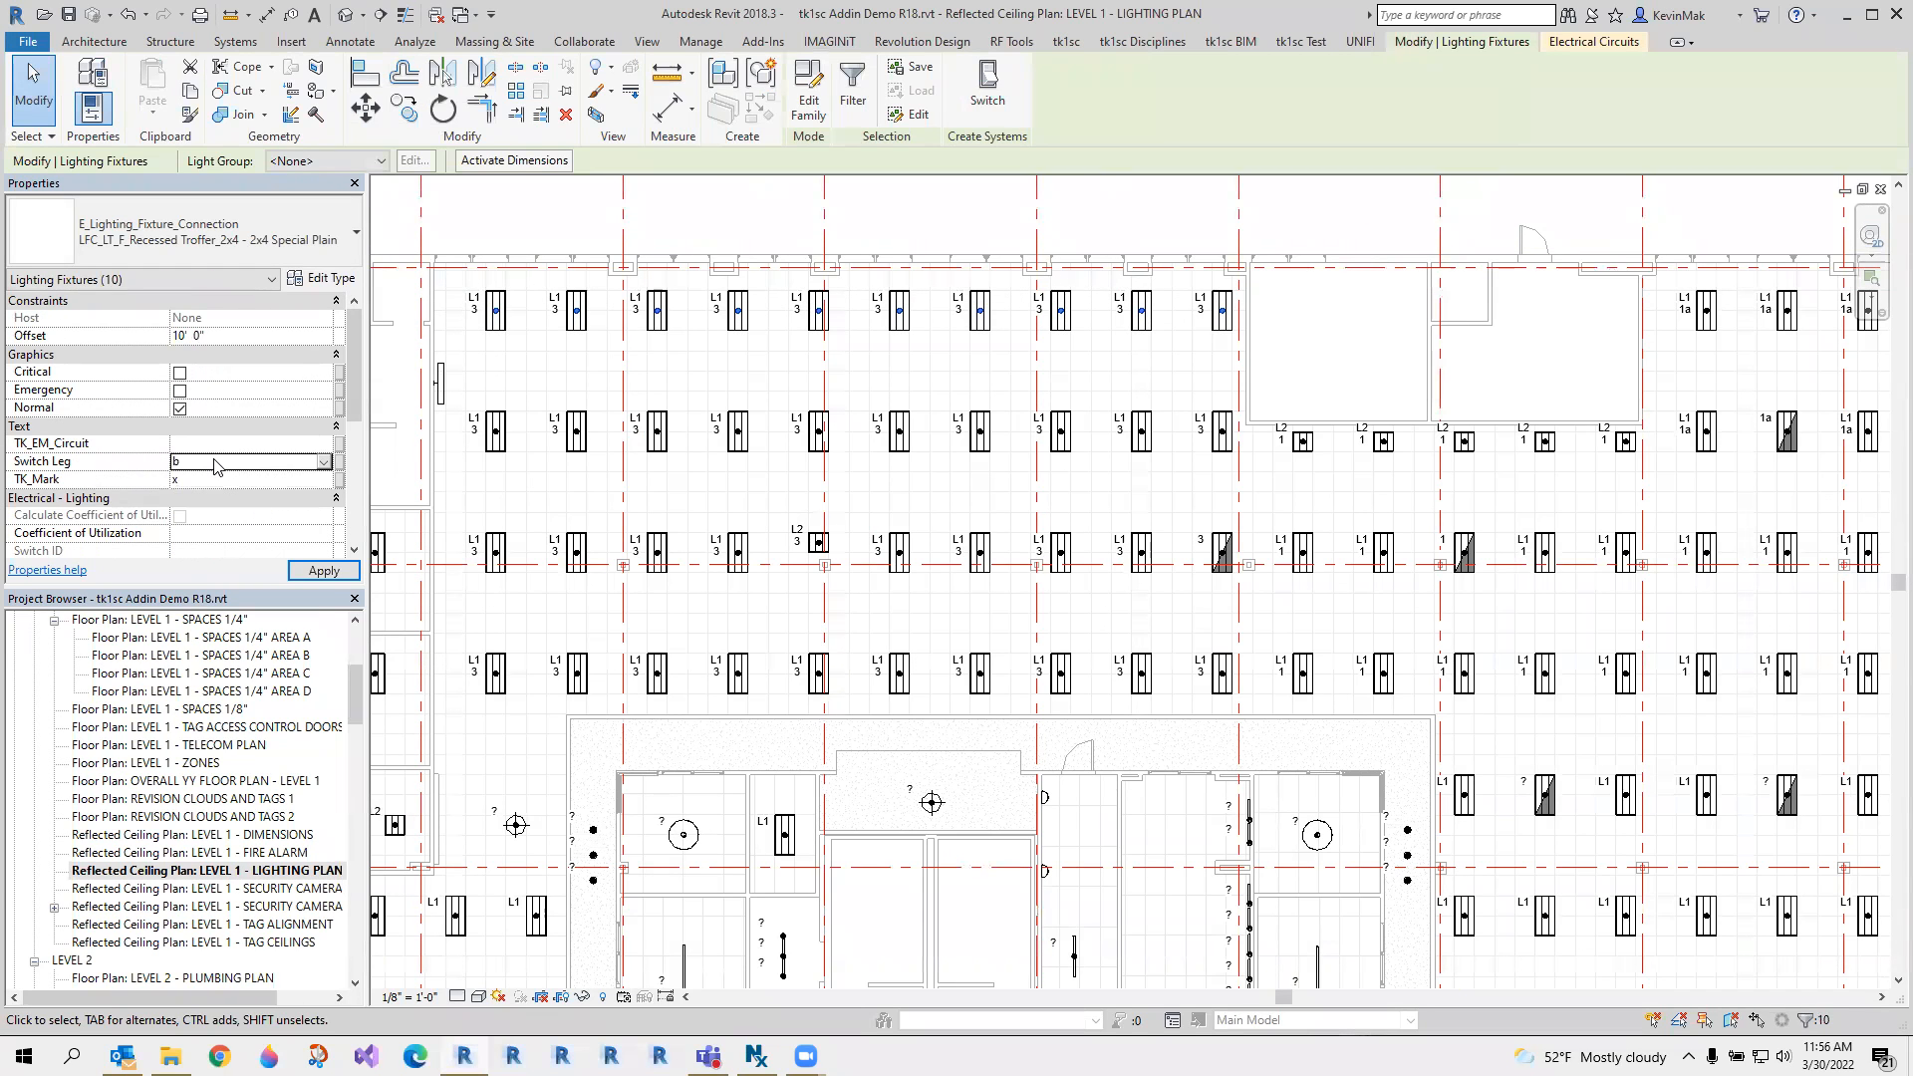
left_click(315, 570)
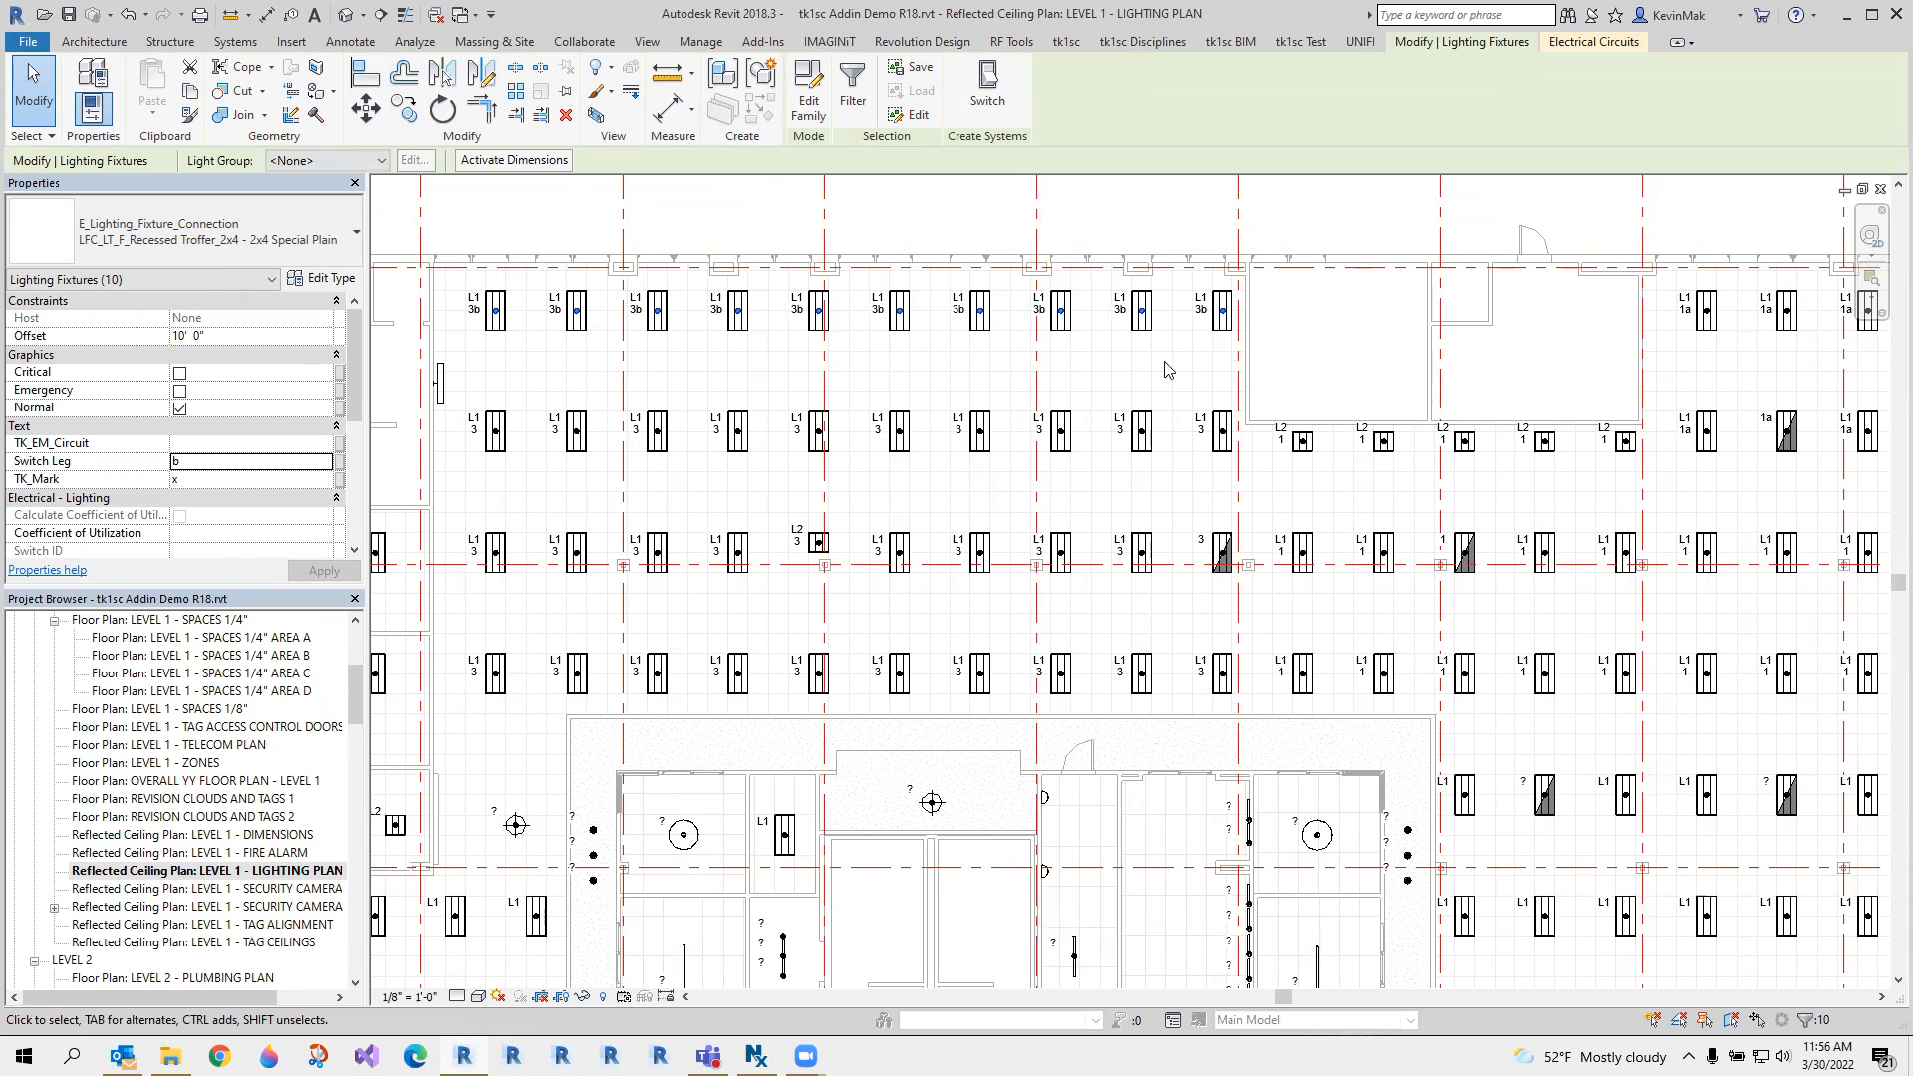
Examine the circuit number and switch leg tags on the 3b and 1a fixtures in the rows below grid E.
scroll(1494, 376, "down", 1)
scroll(1330, 299, "up", 3)
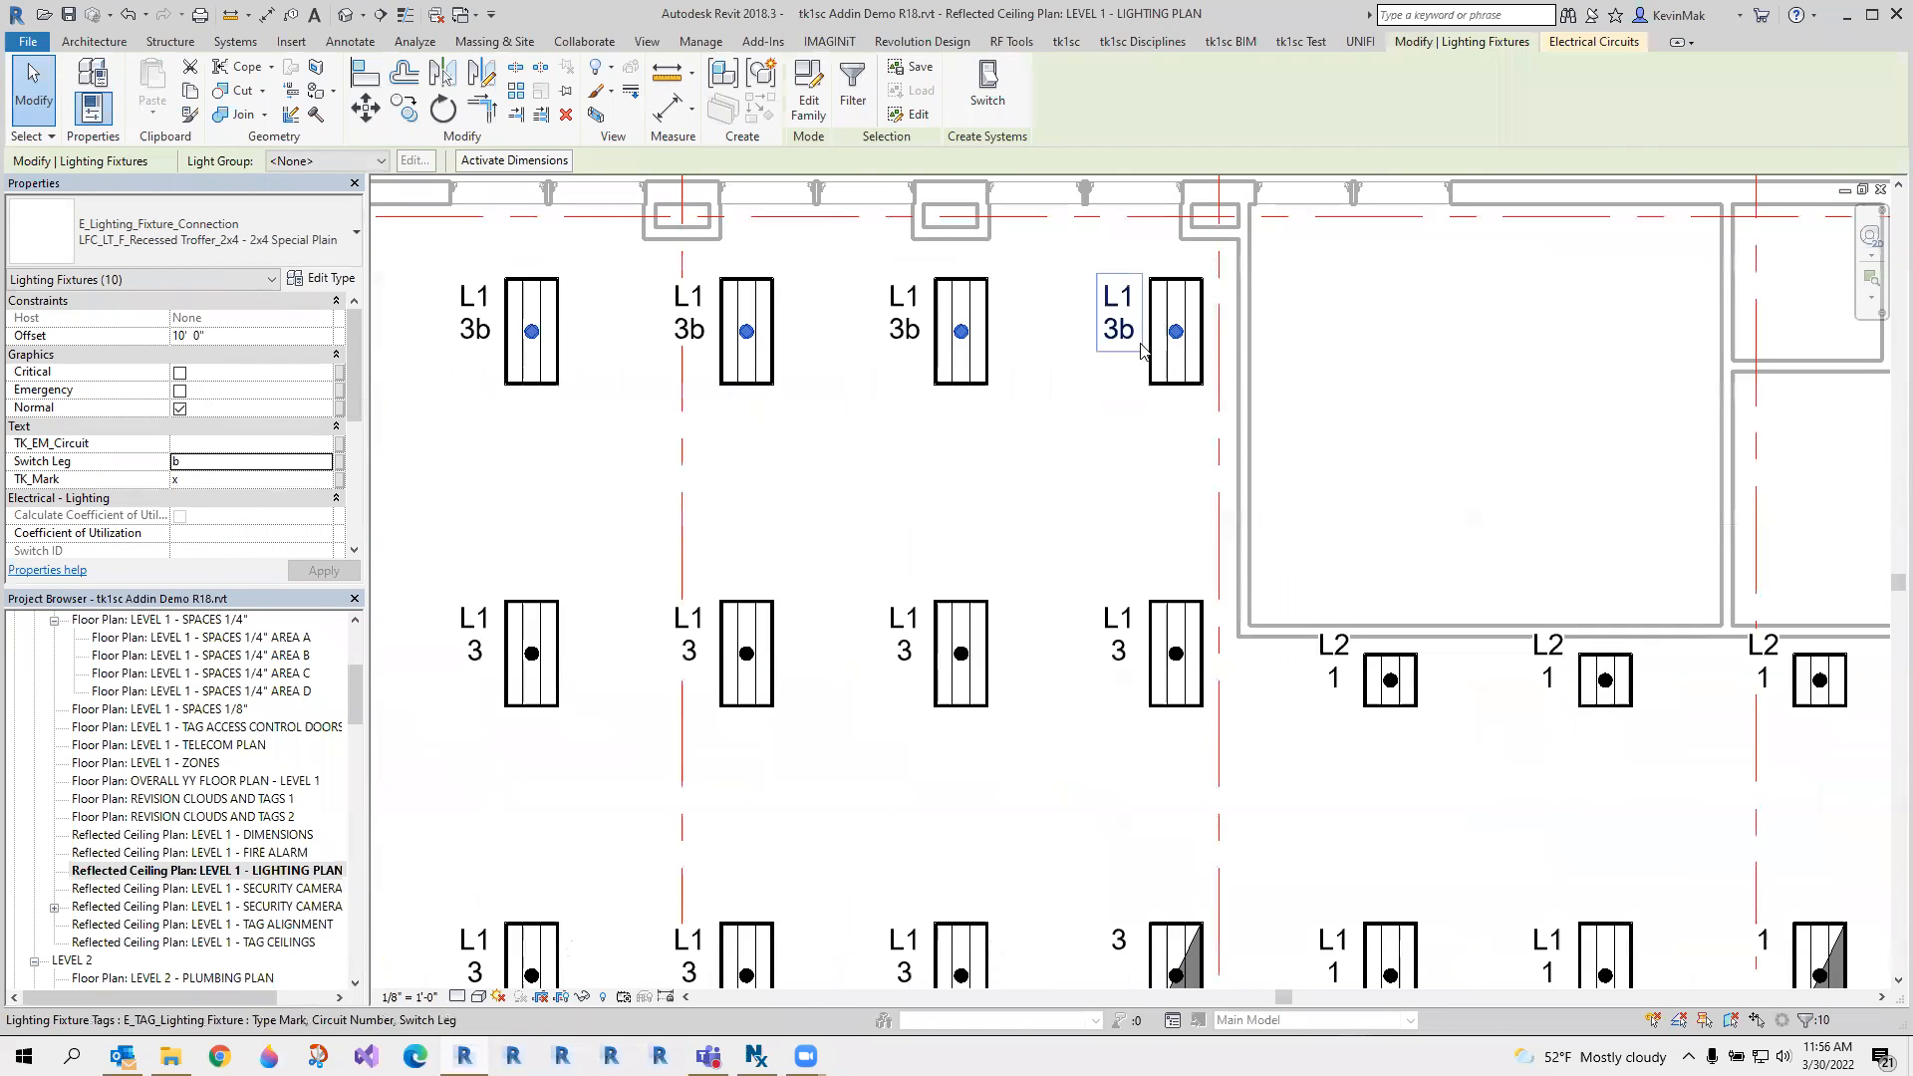
middle_click_drag(1397, 442, 794, 444)
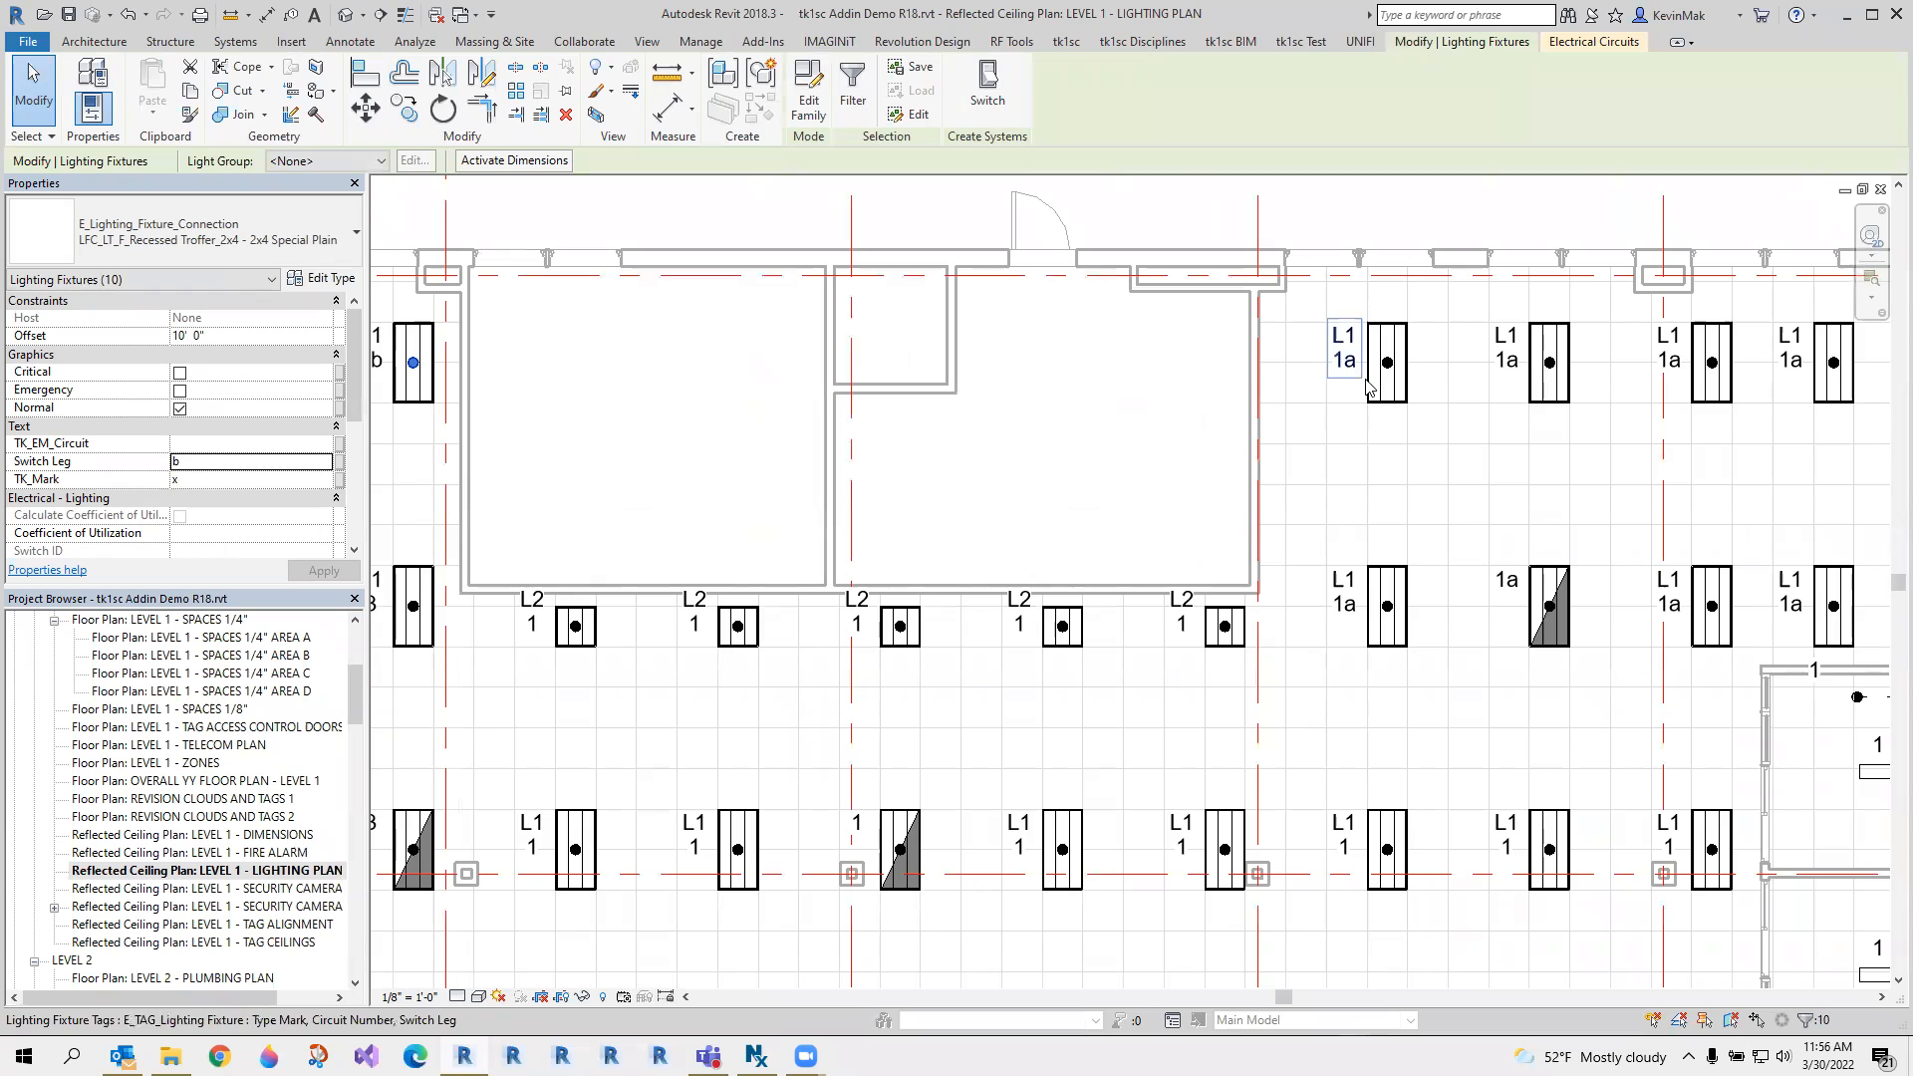
scroll(1381, 428, "down", 2)
scroll(1363, 536, "down", 1)
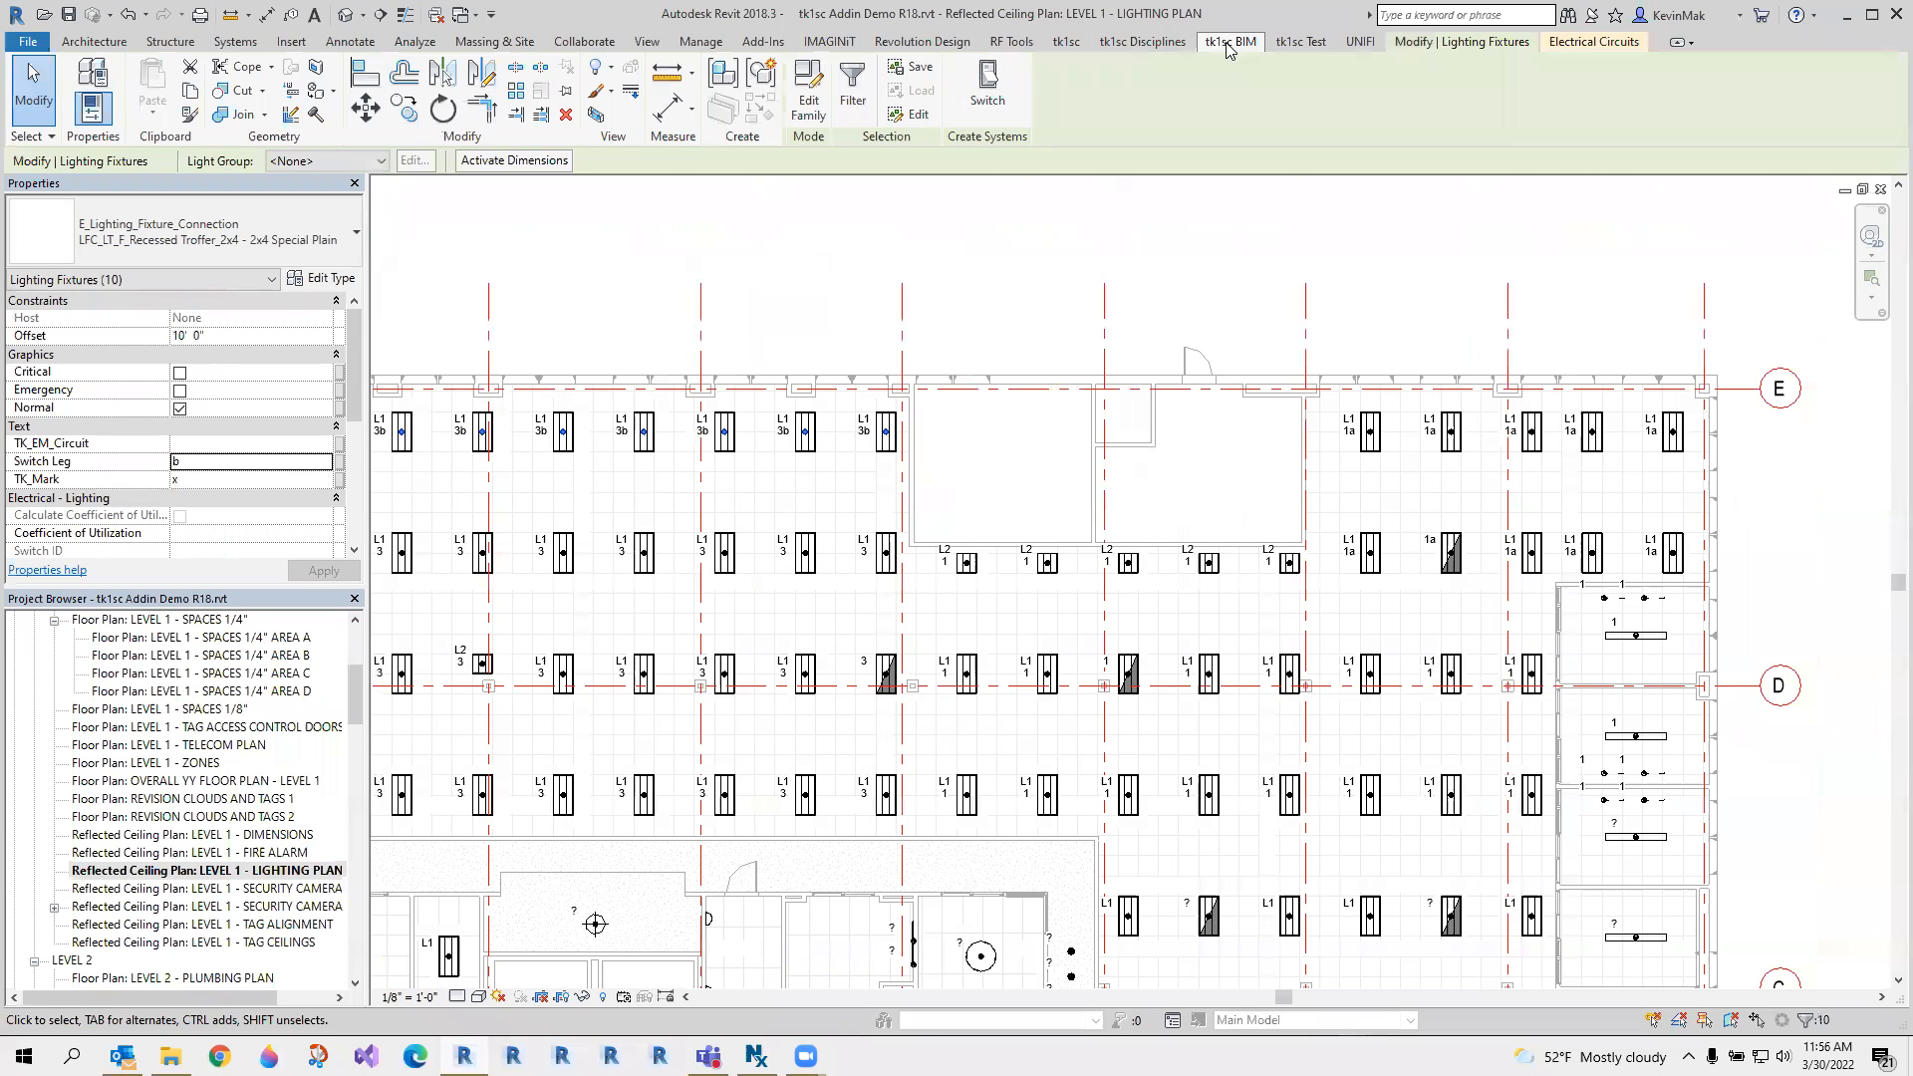
left_click(1085, 45)
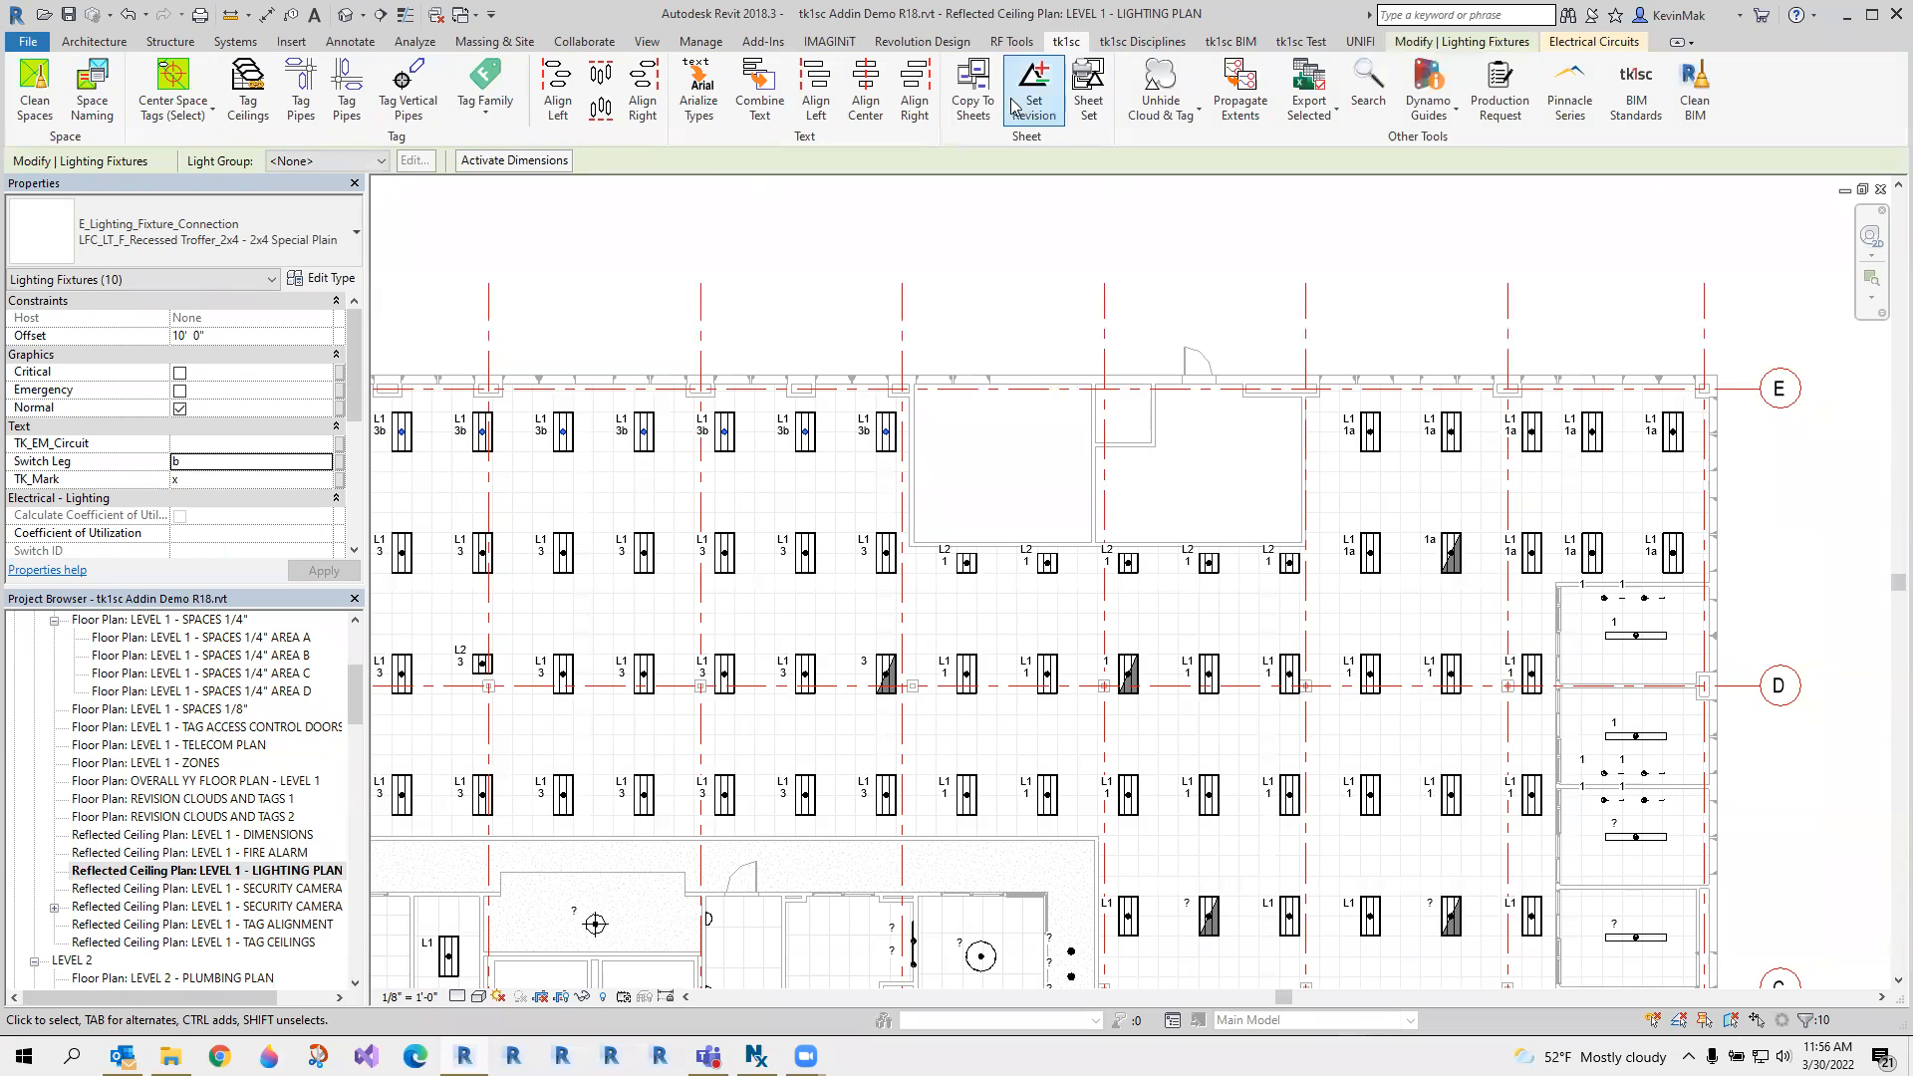
Select the upper 1a fixture connection nearest the enclosed rooms below grid E and check its TK_Host Element ID parameter.
scroll(1370, 456, "up", 1)
scroll(1370, 456, "up", 4)
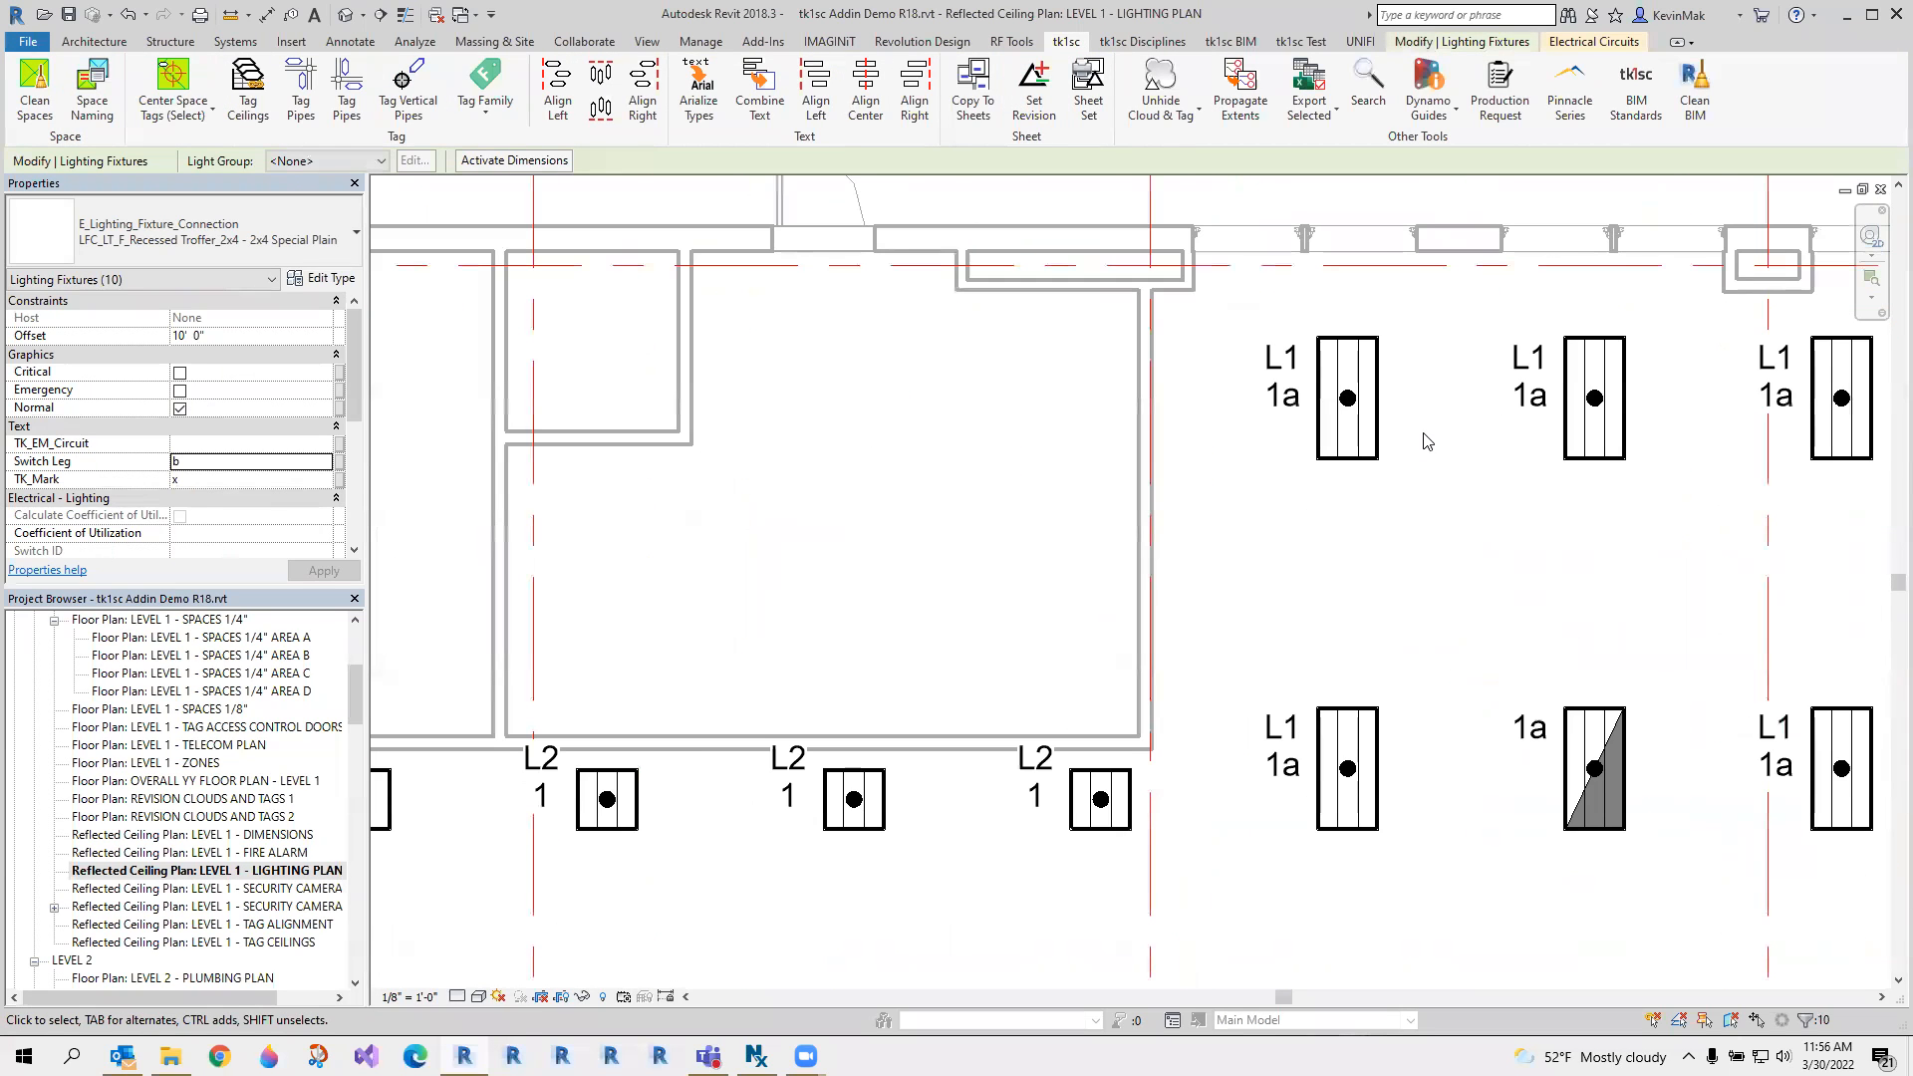
key("Escape")
left_click(1347, 398)
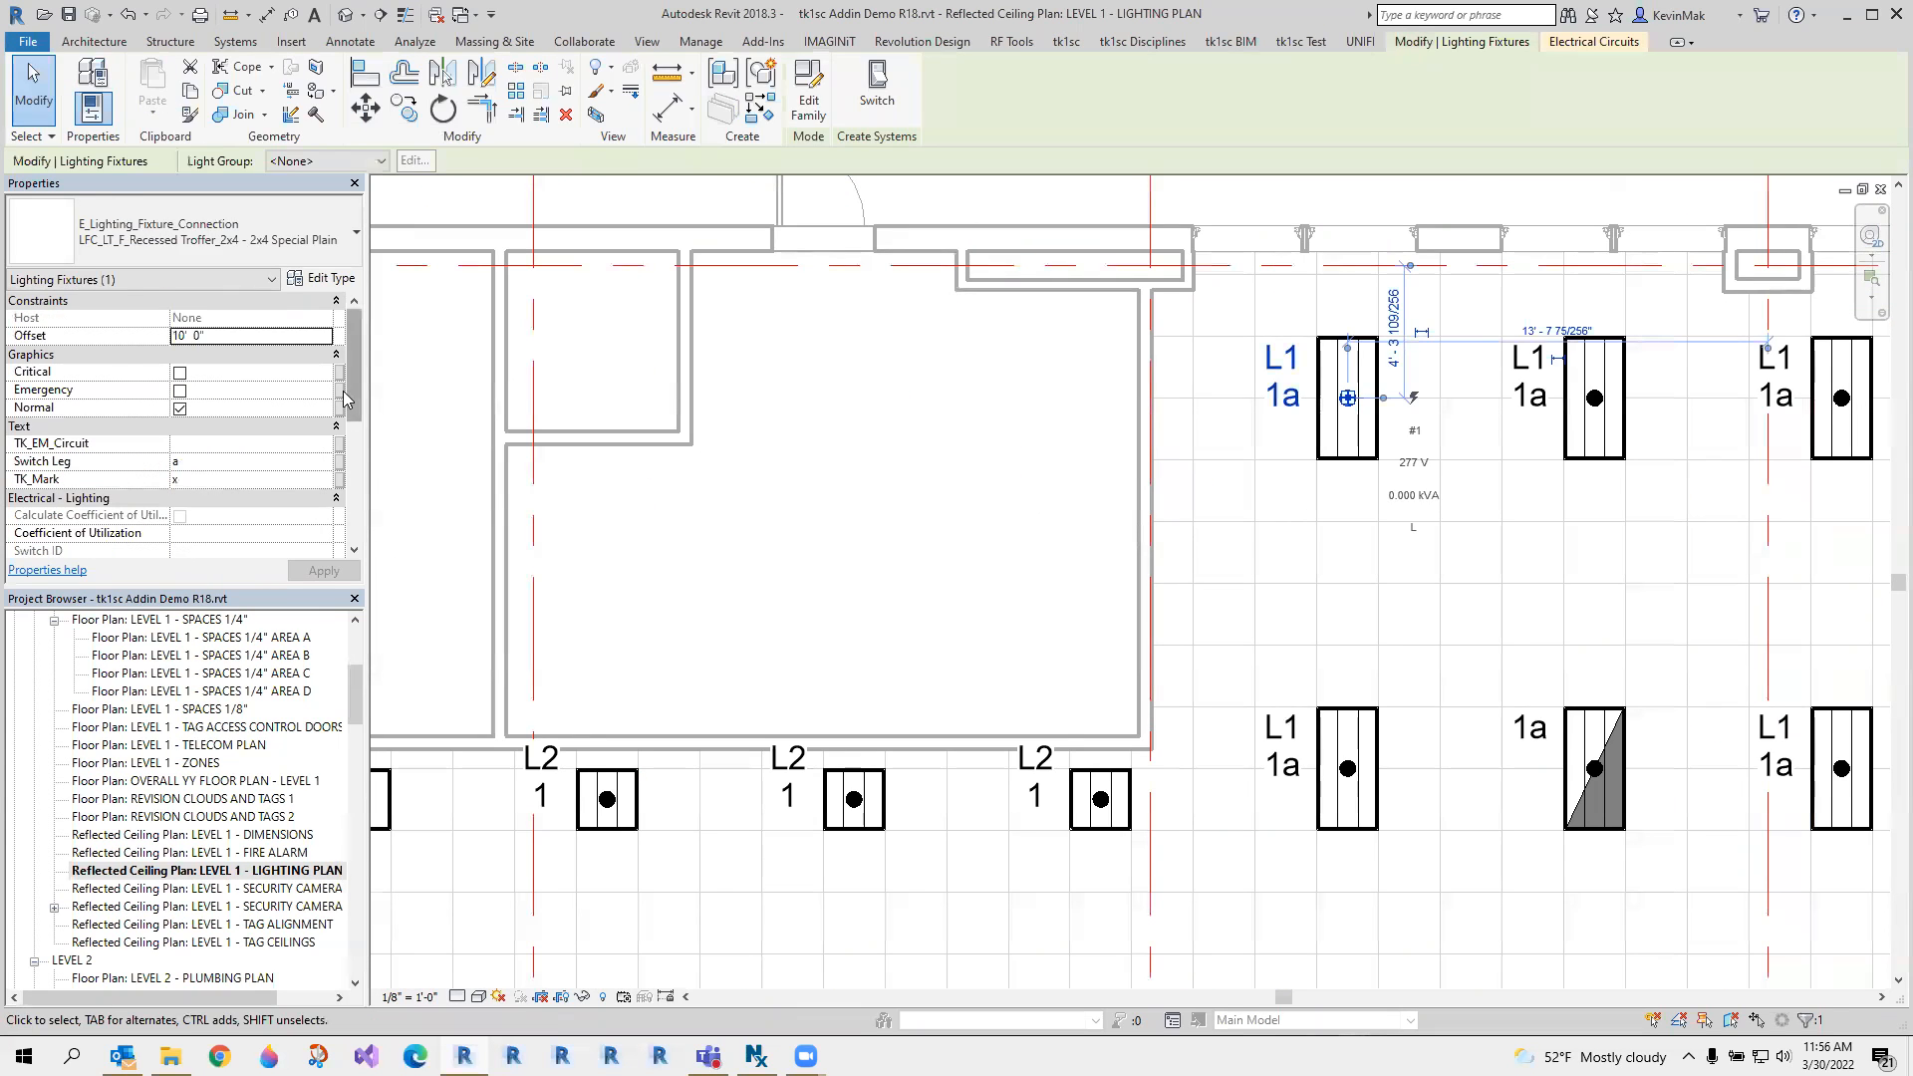
left_click_drag(351, 374, 351, 483)
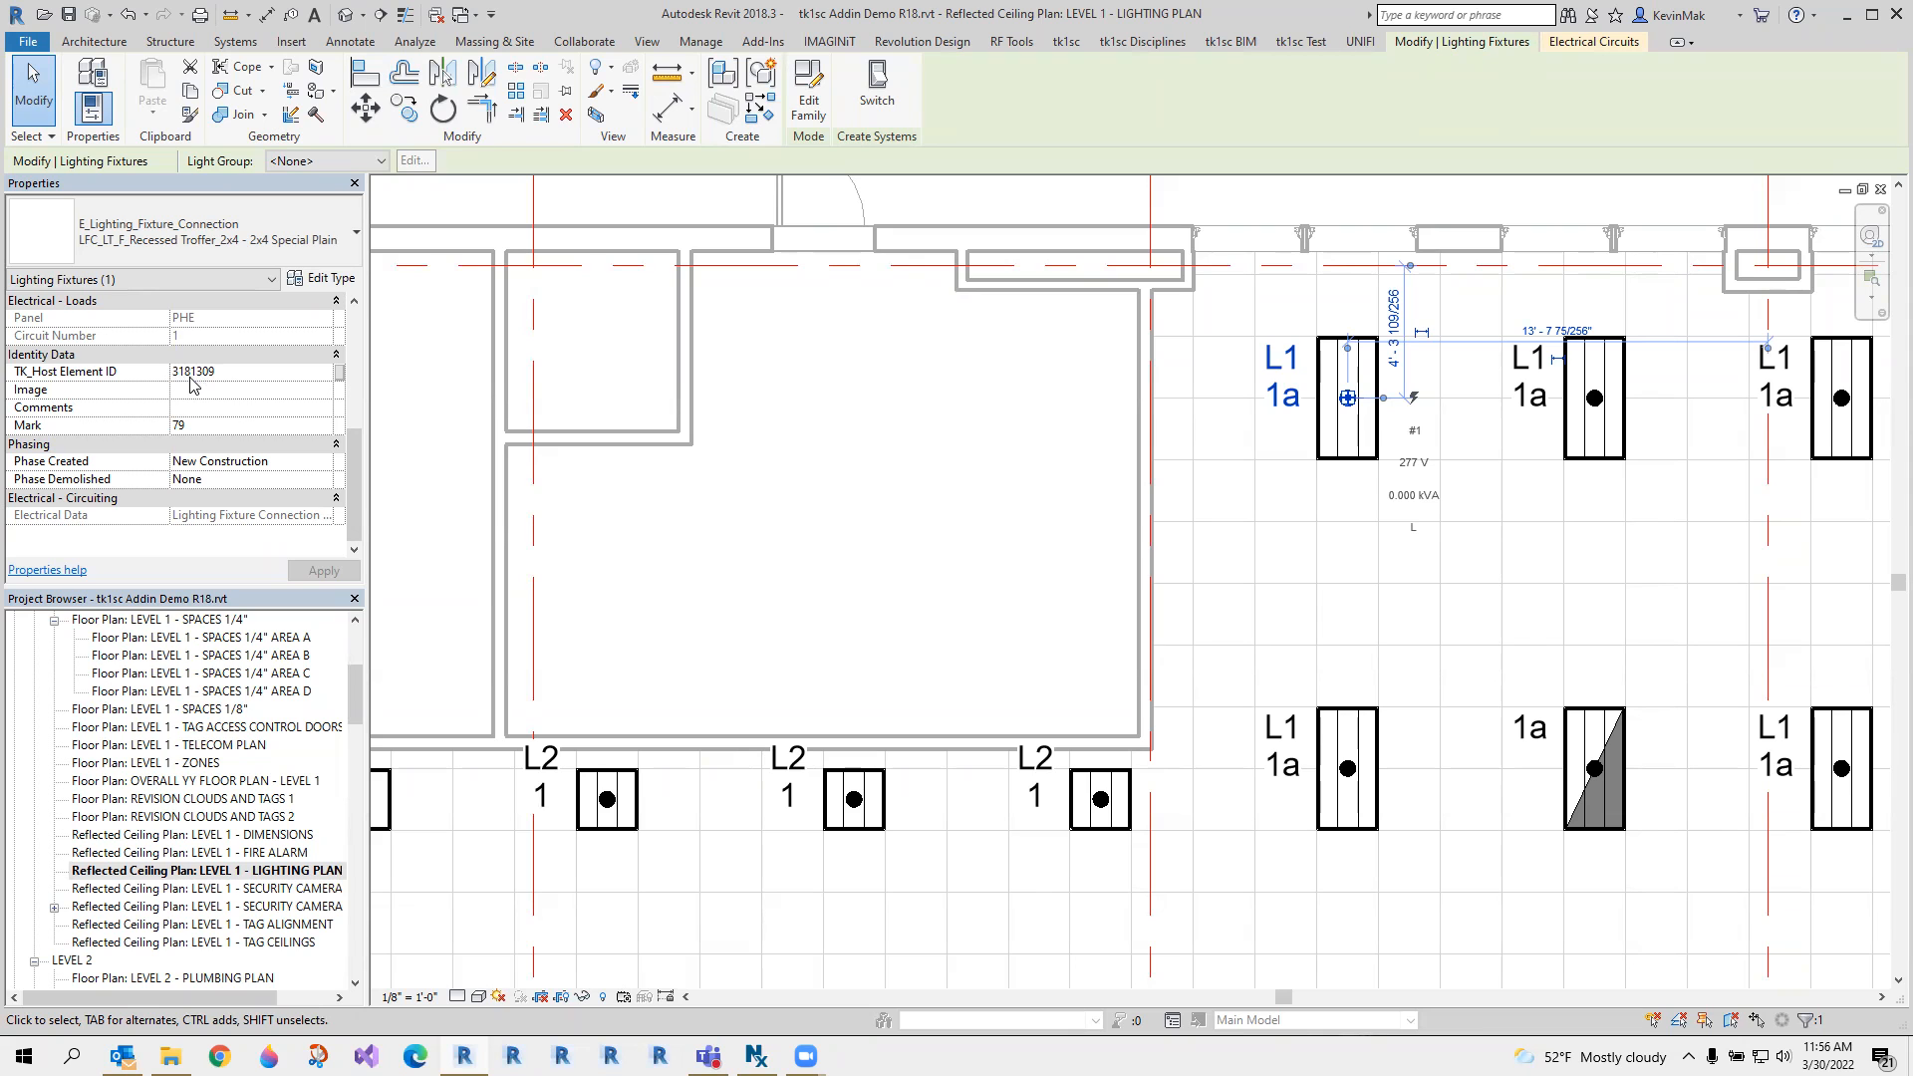
scroll(1021, 526, "down", 5)
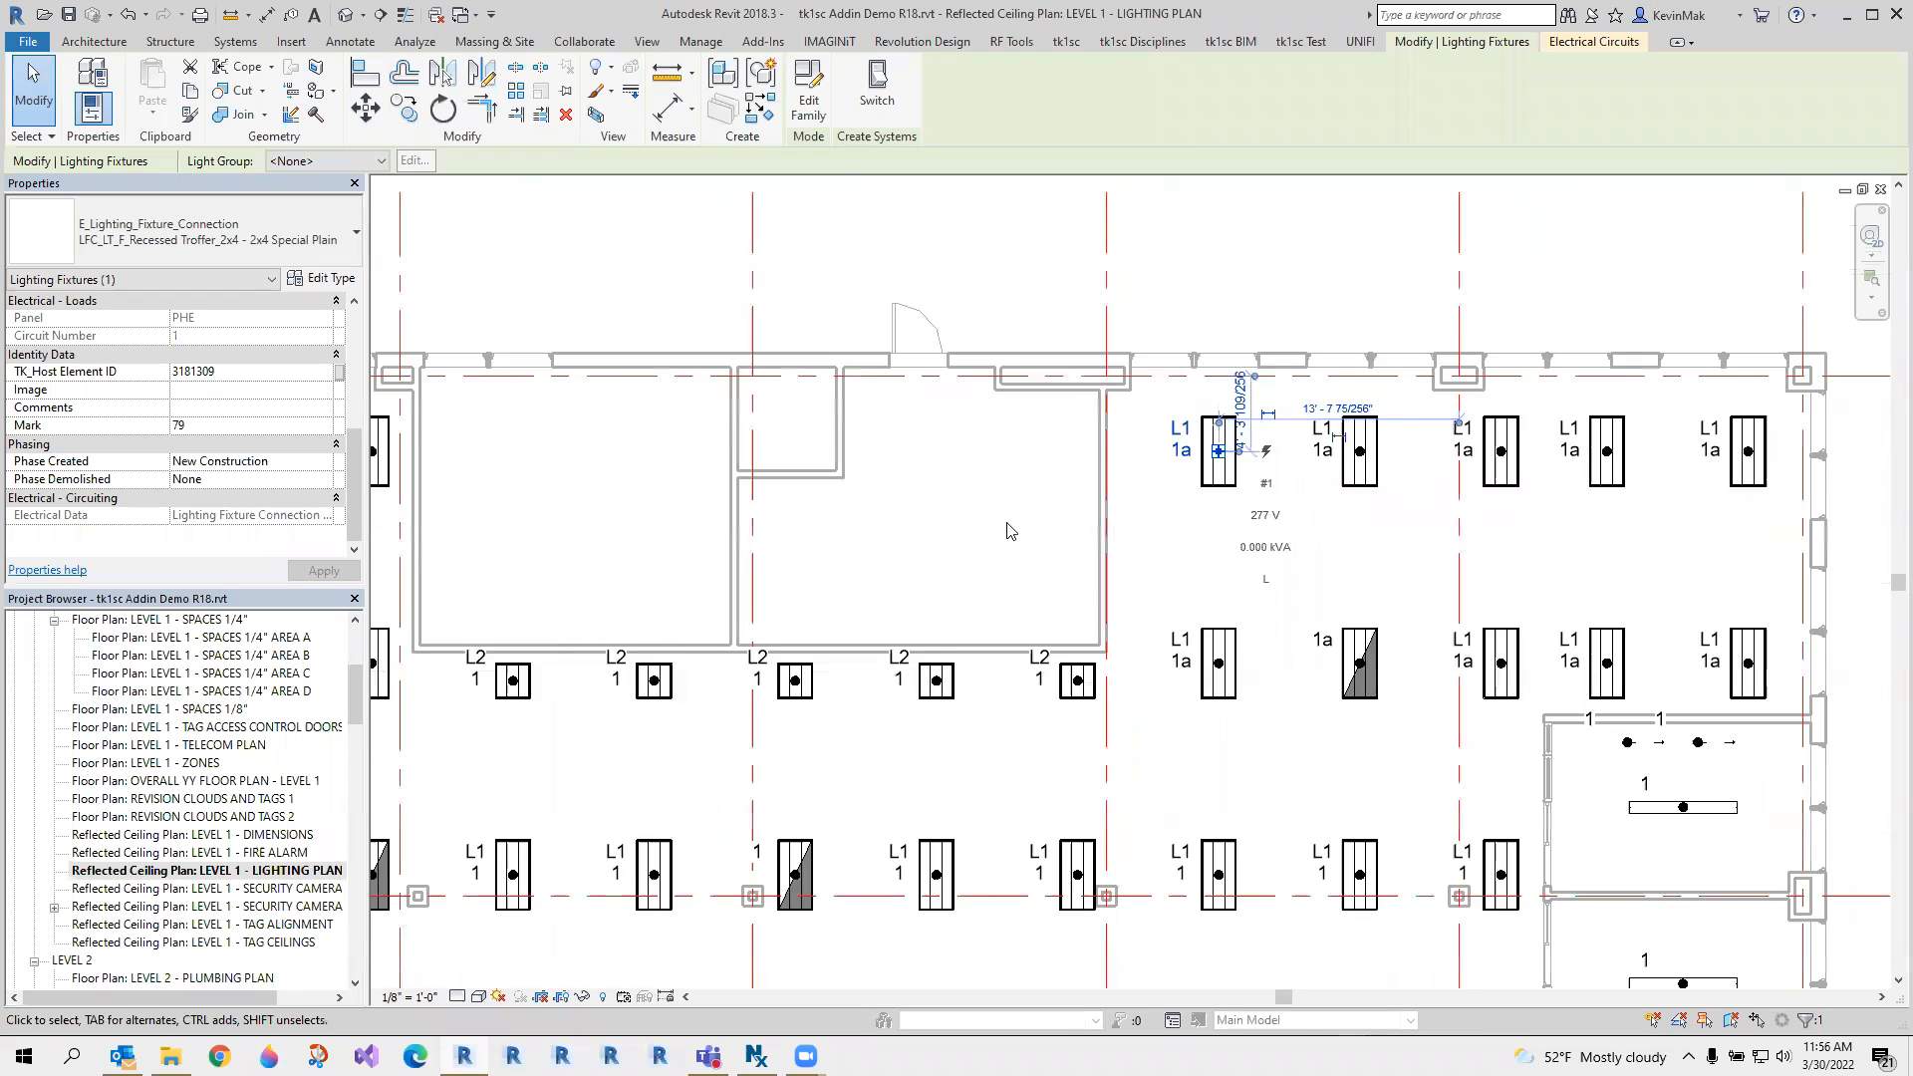
Reload the Tk1sc Irvine Architectural Example_R18 link from Tk1sc Irvine Architectural Example_R18 - v2.rvt in the tk1sc Addin Demo R18 folder.
left_click(700, 41)
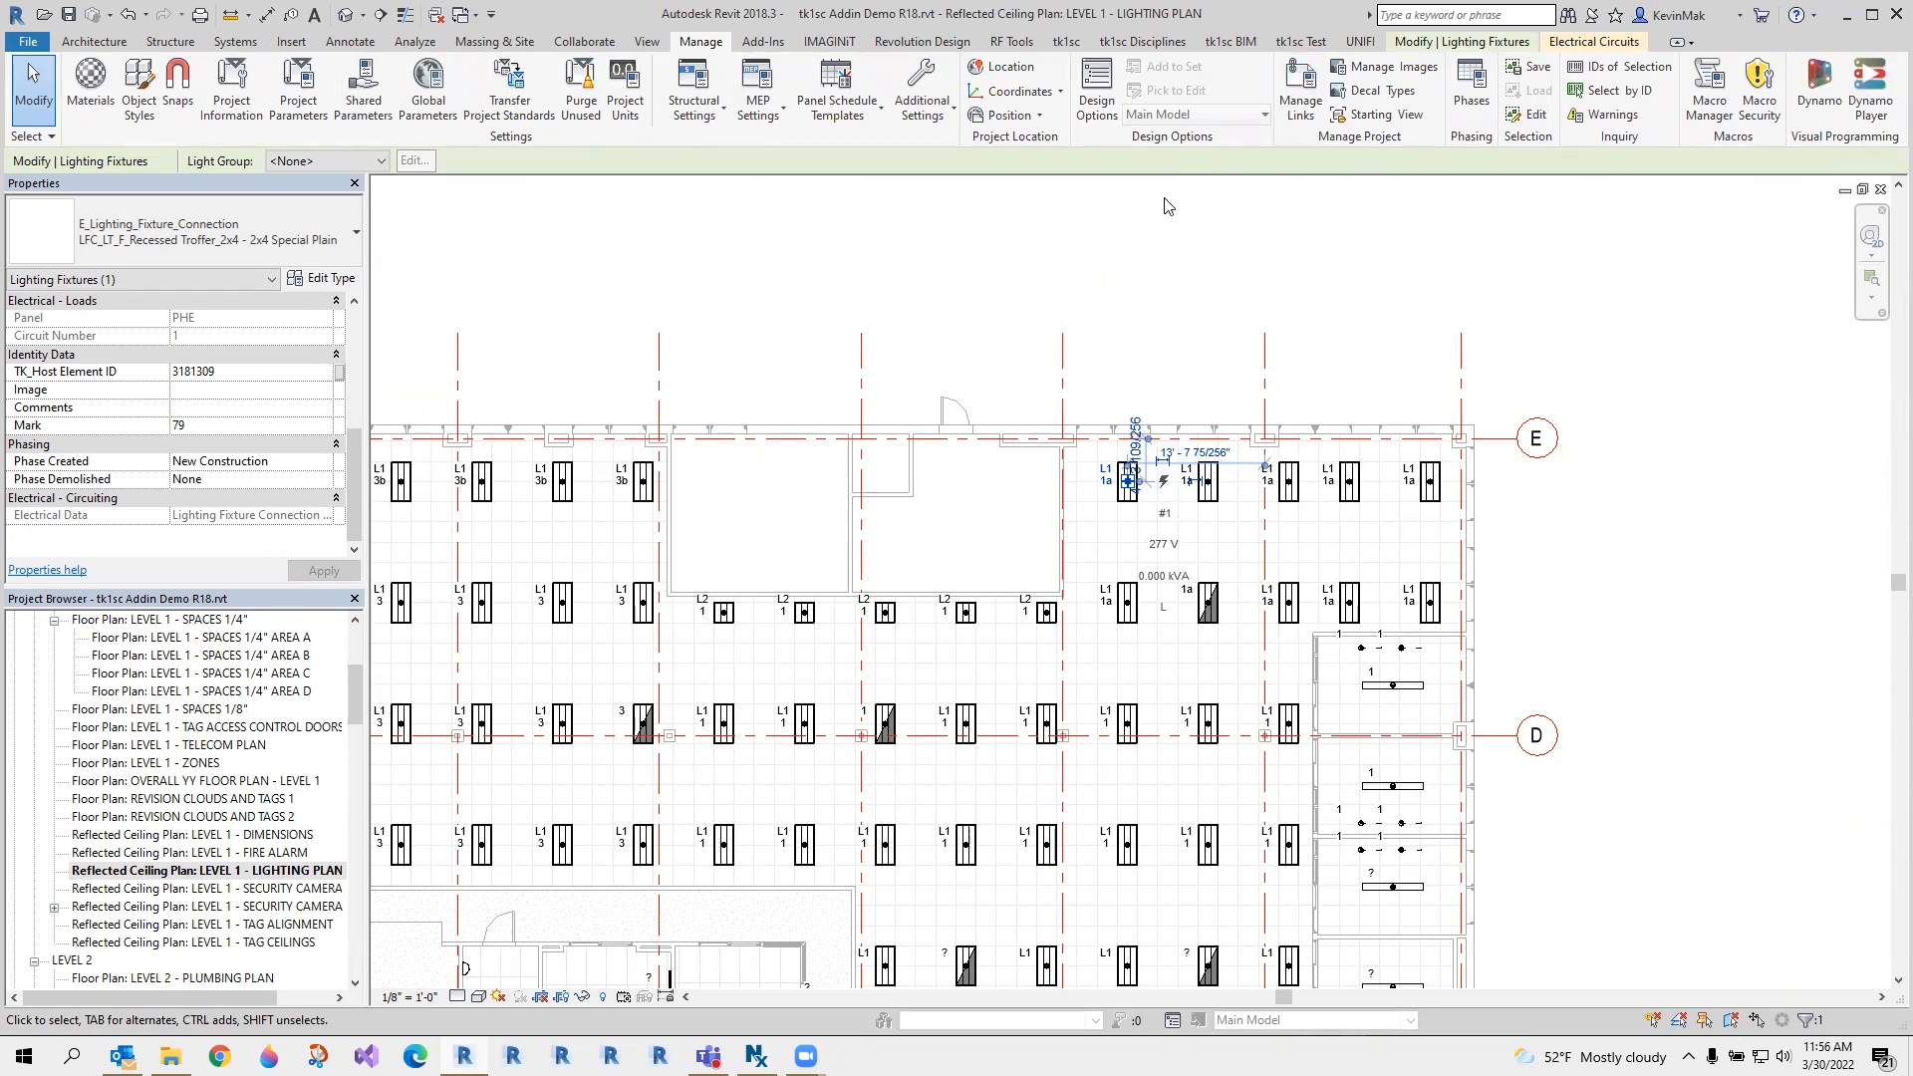
left_click(1300, 90)
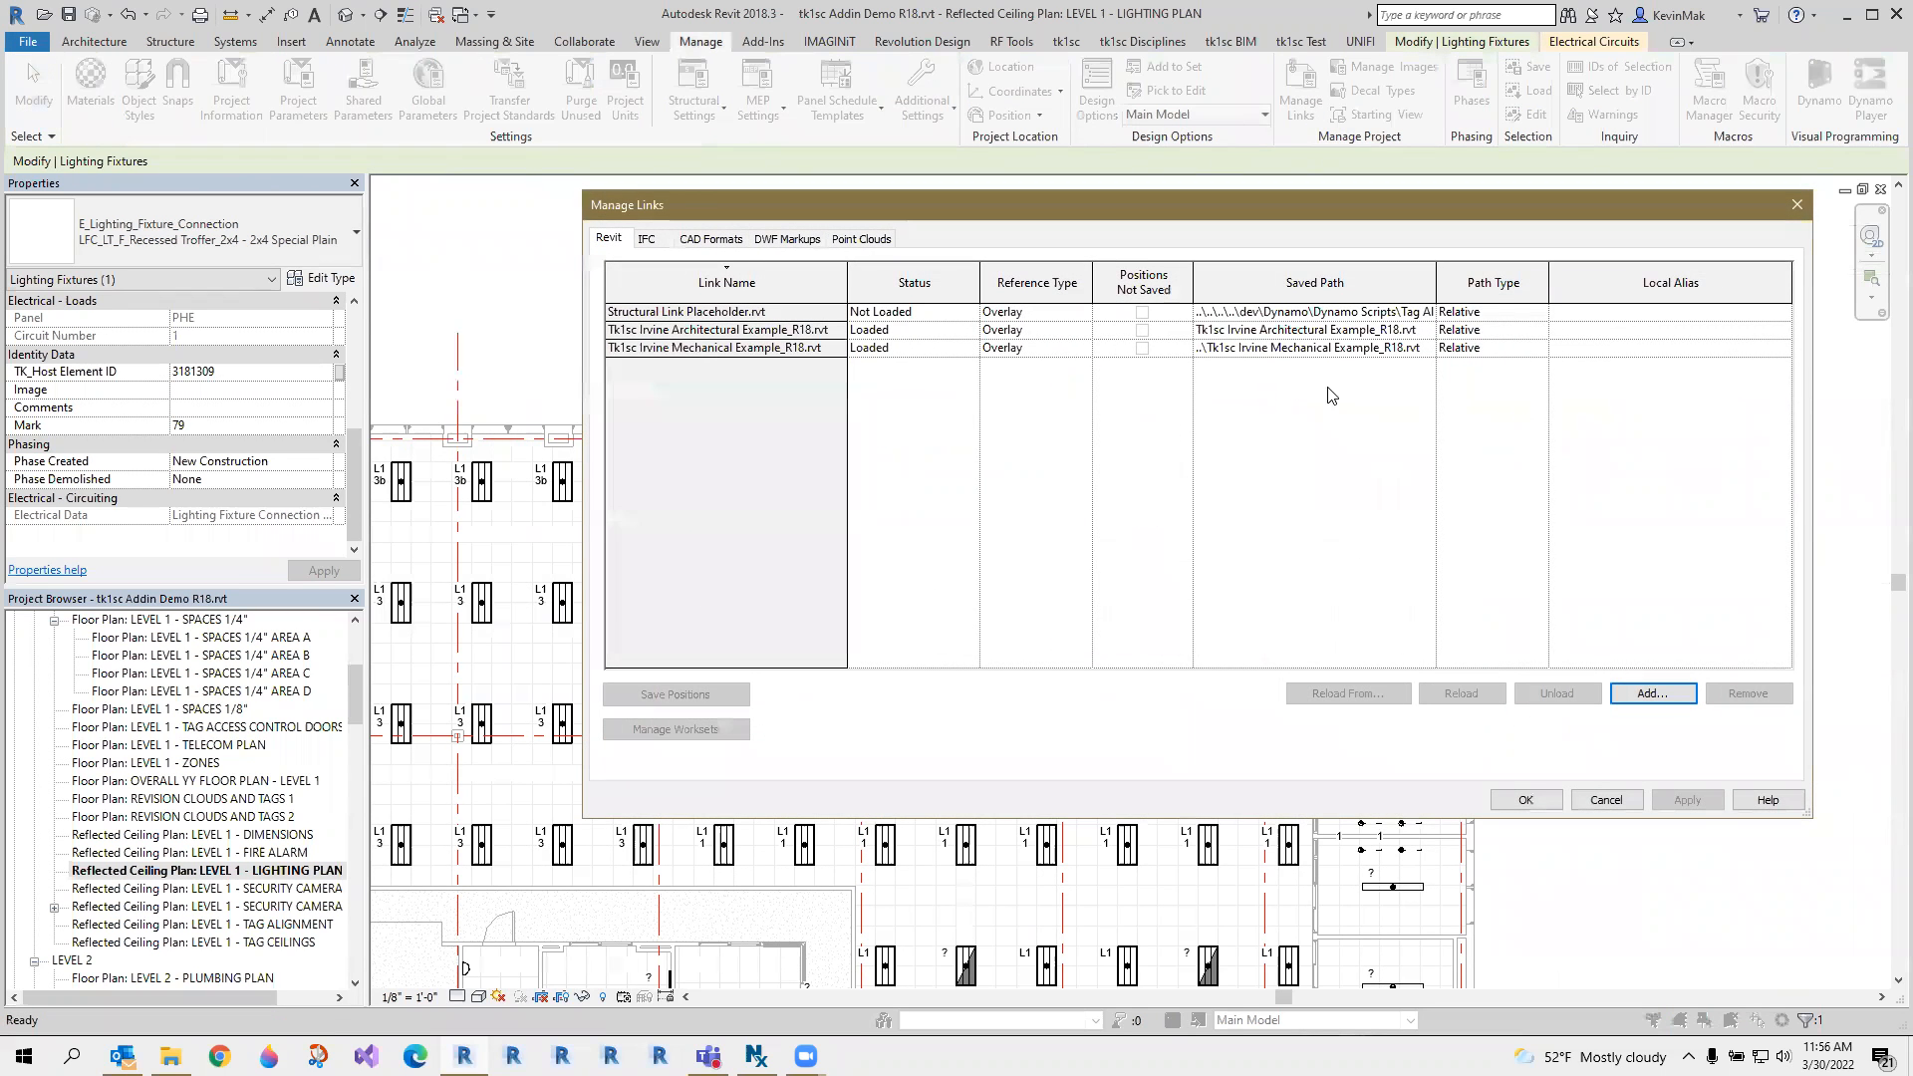
left_click(760, 332)
left_click(1360, 696)
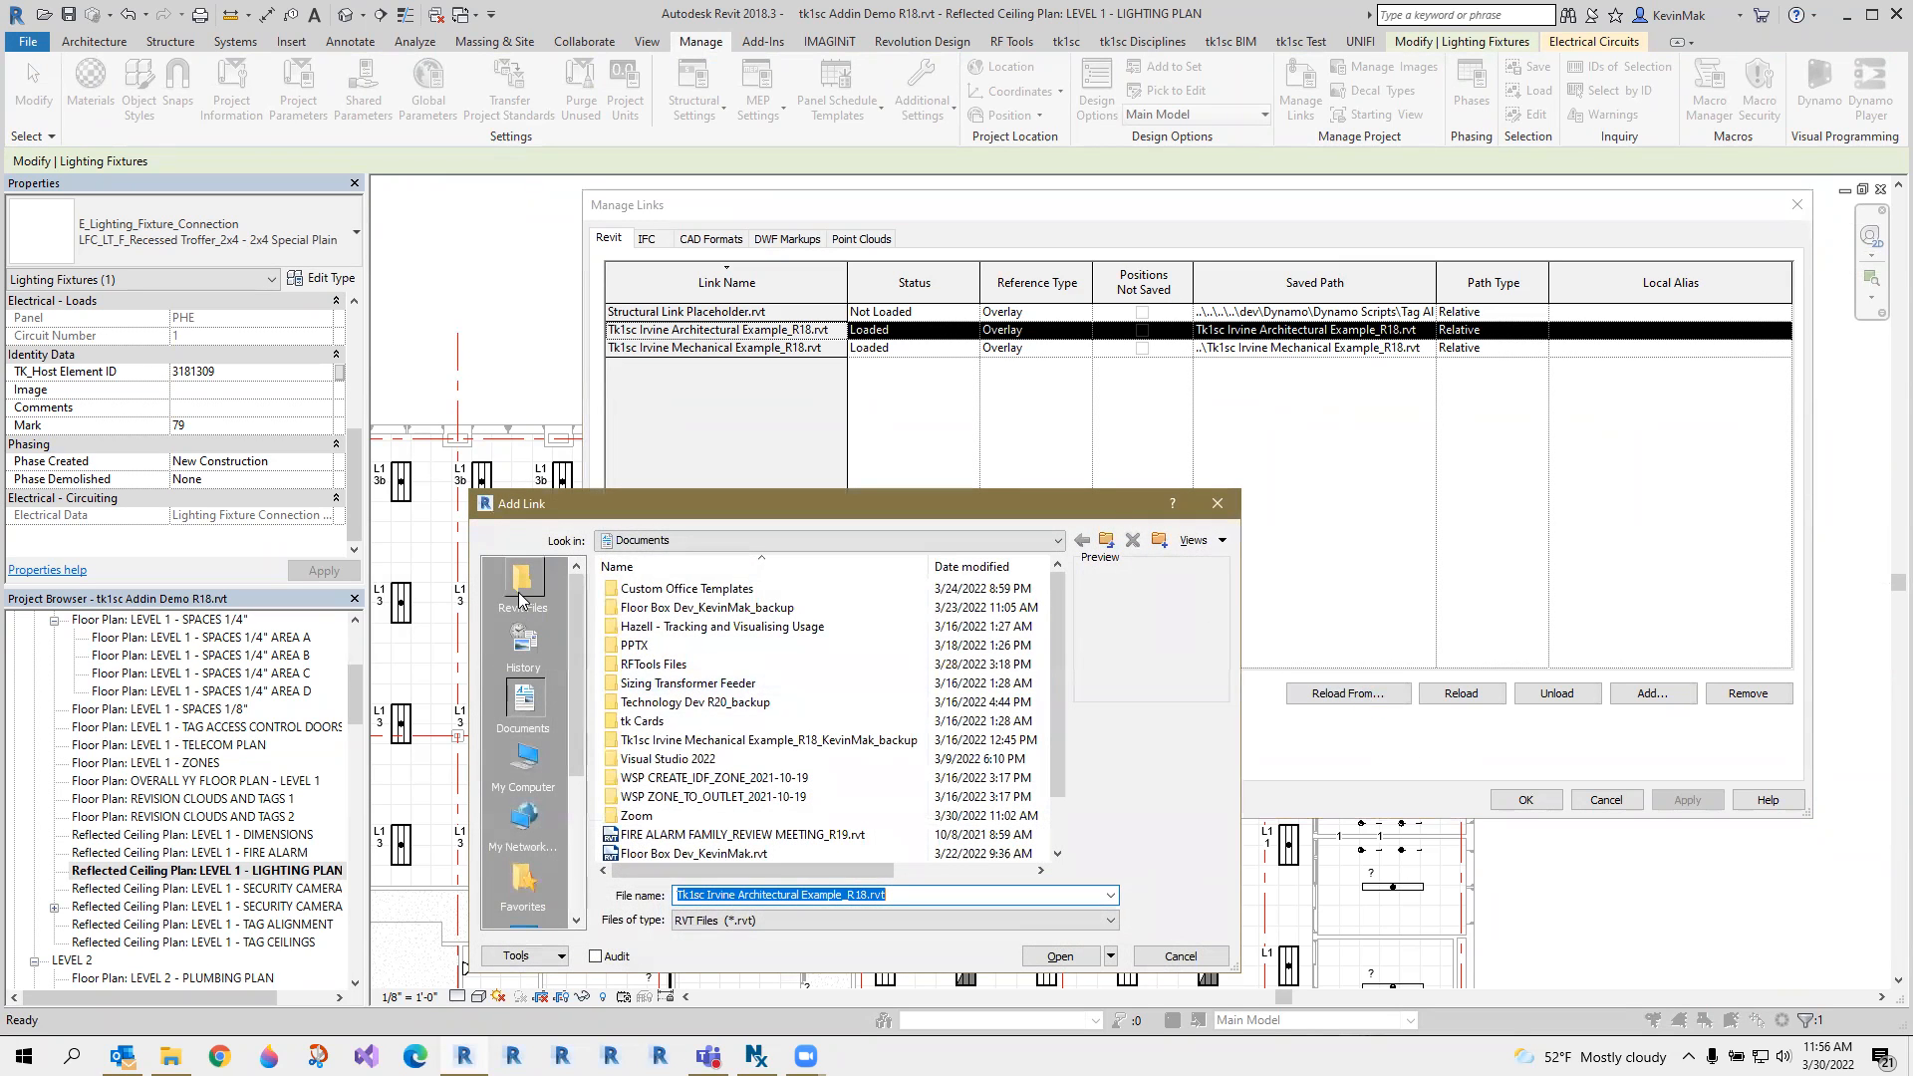
left_click(522, 605)
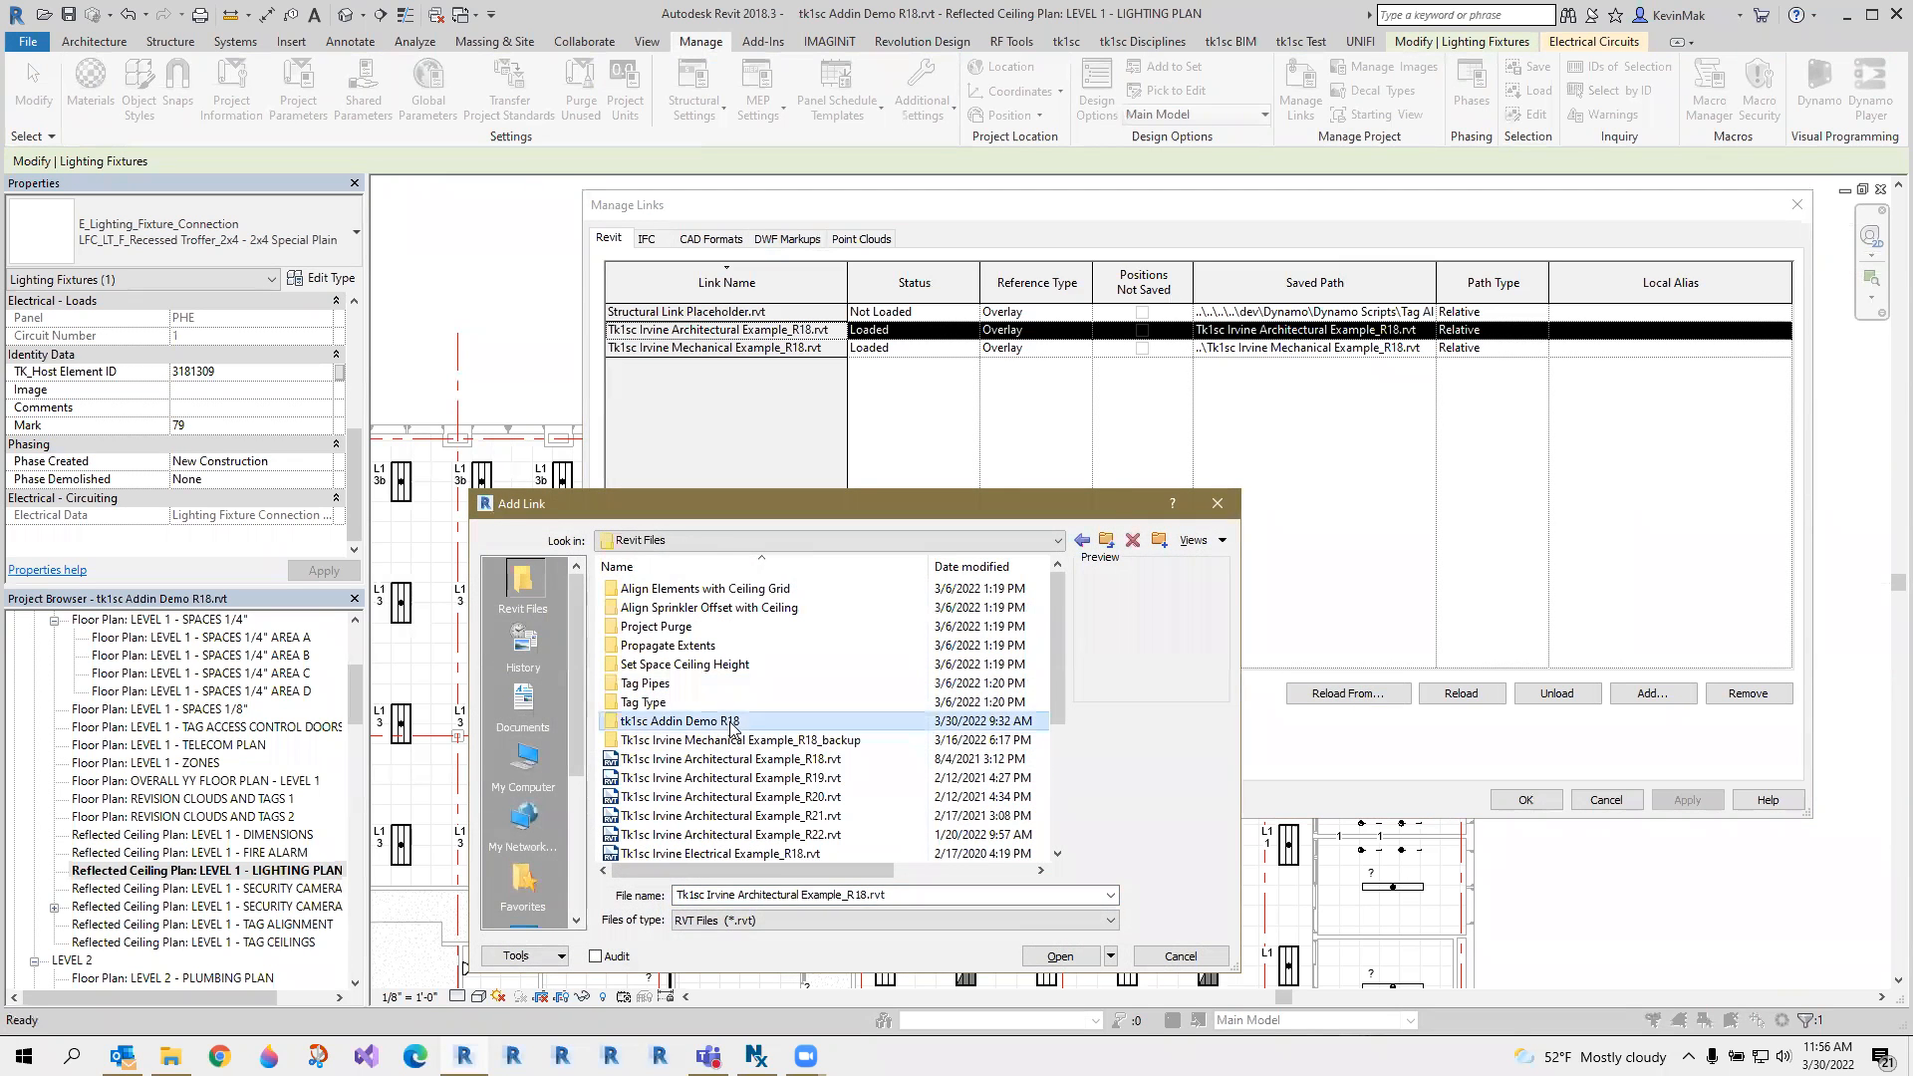
double_click(732, 723)
left_click(742, 608)
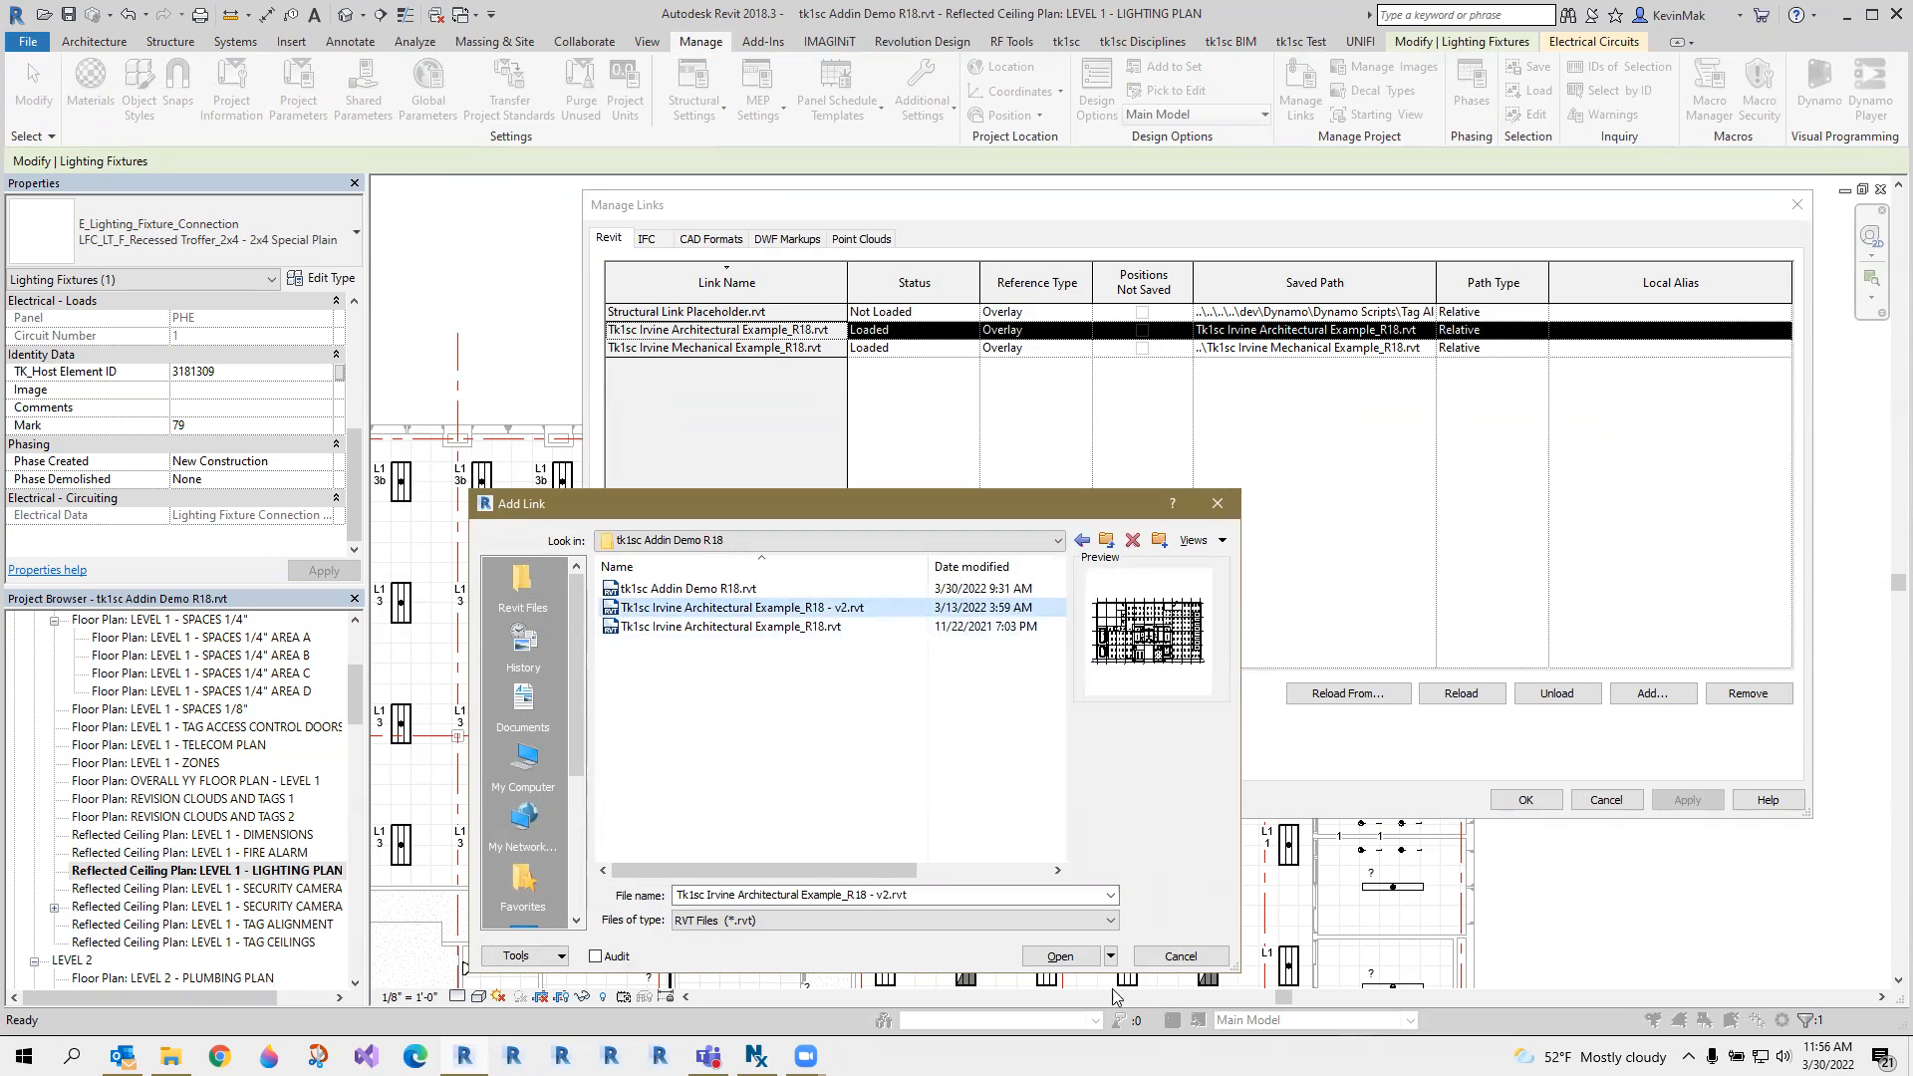
left_click(1093, 953)
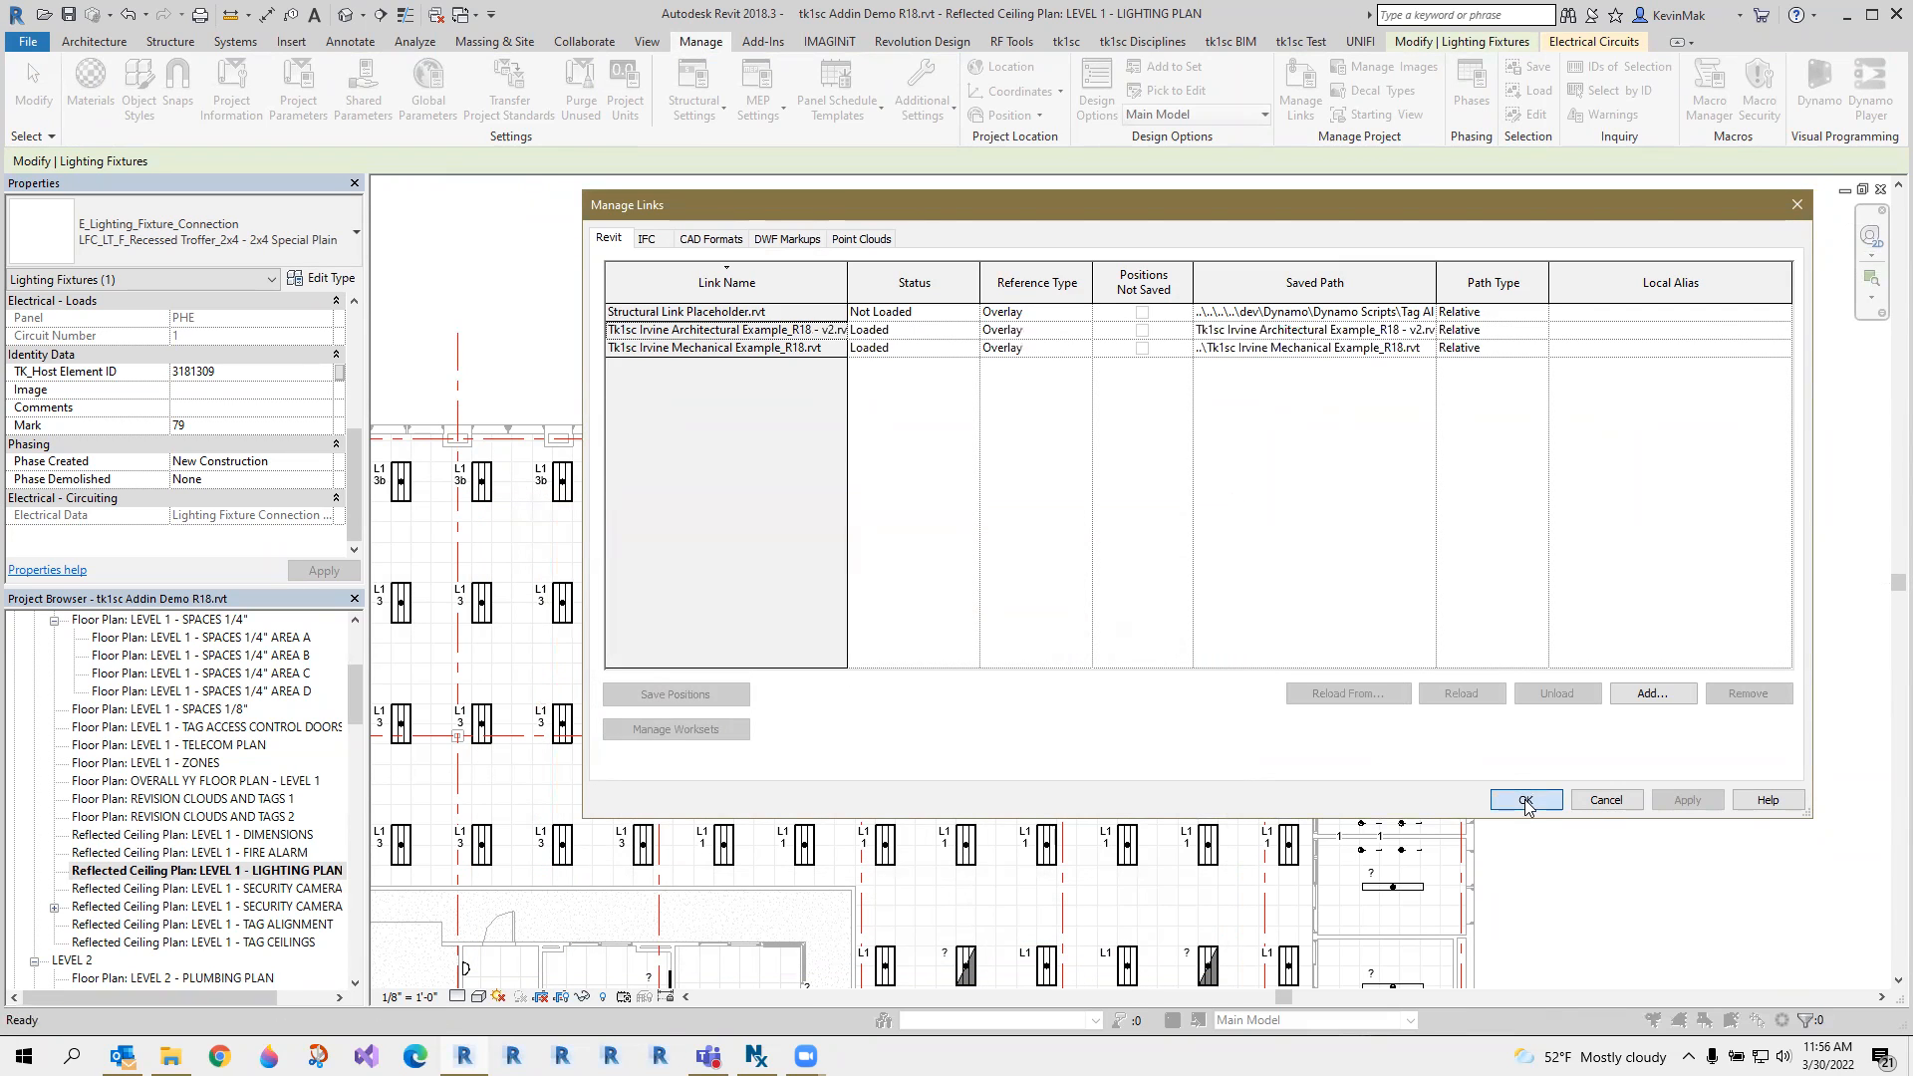
left_click(1524, 799)
Compare the existing fixture connections and tags with the revised architectural light fixture positions between grids E and D.
scroll(783, 697, "up", 2)
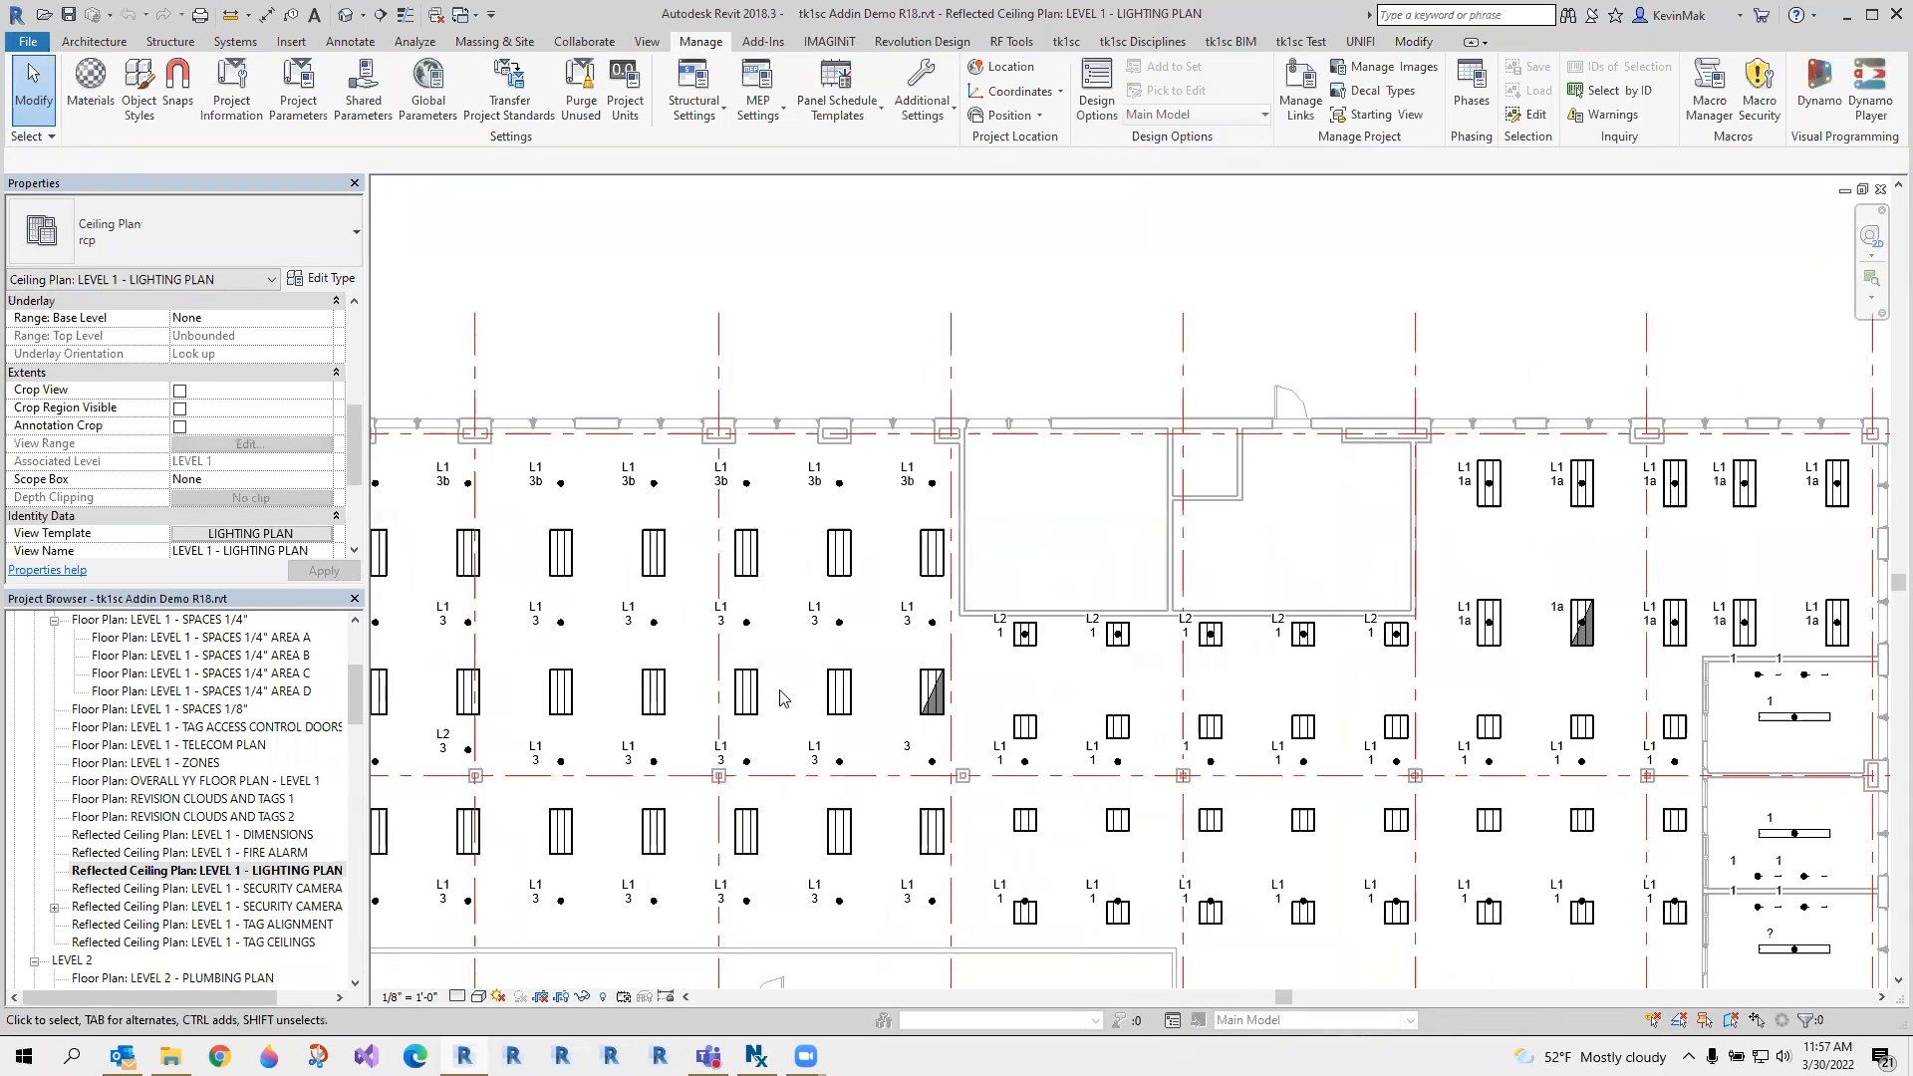
scroll(1003, 695, "down", 1)
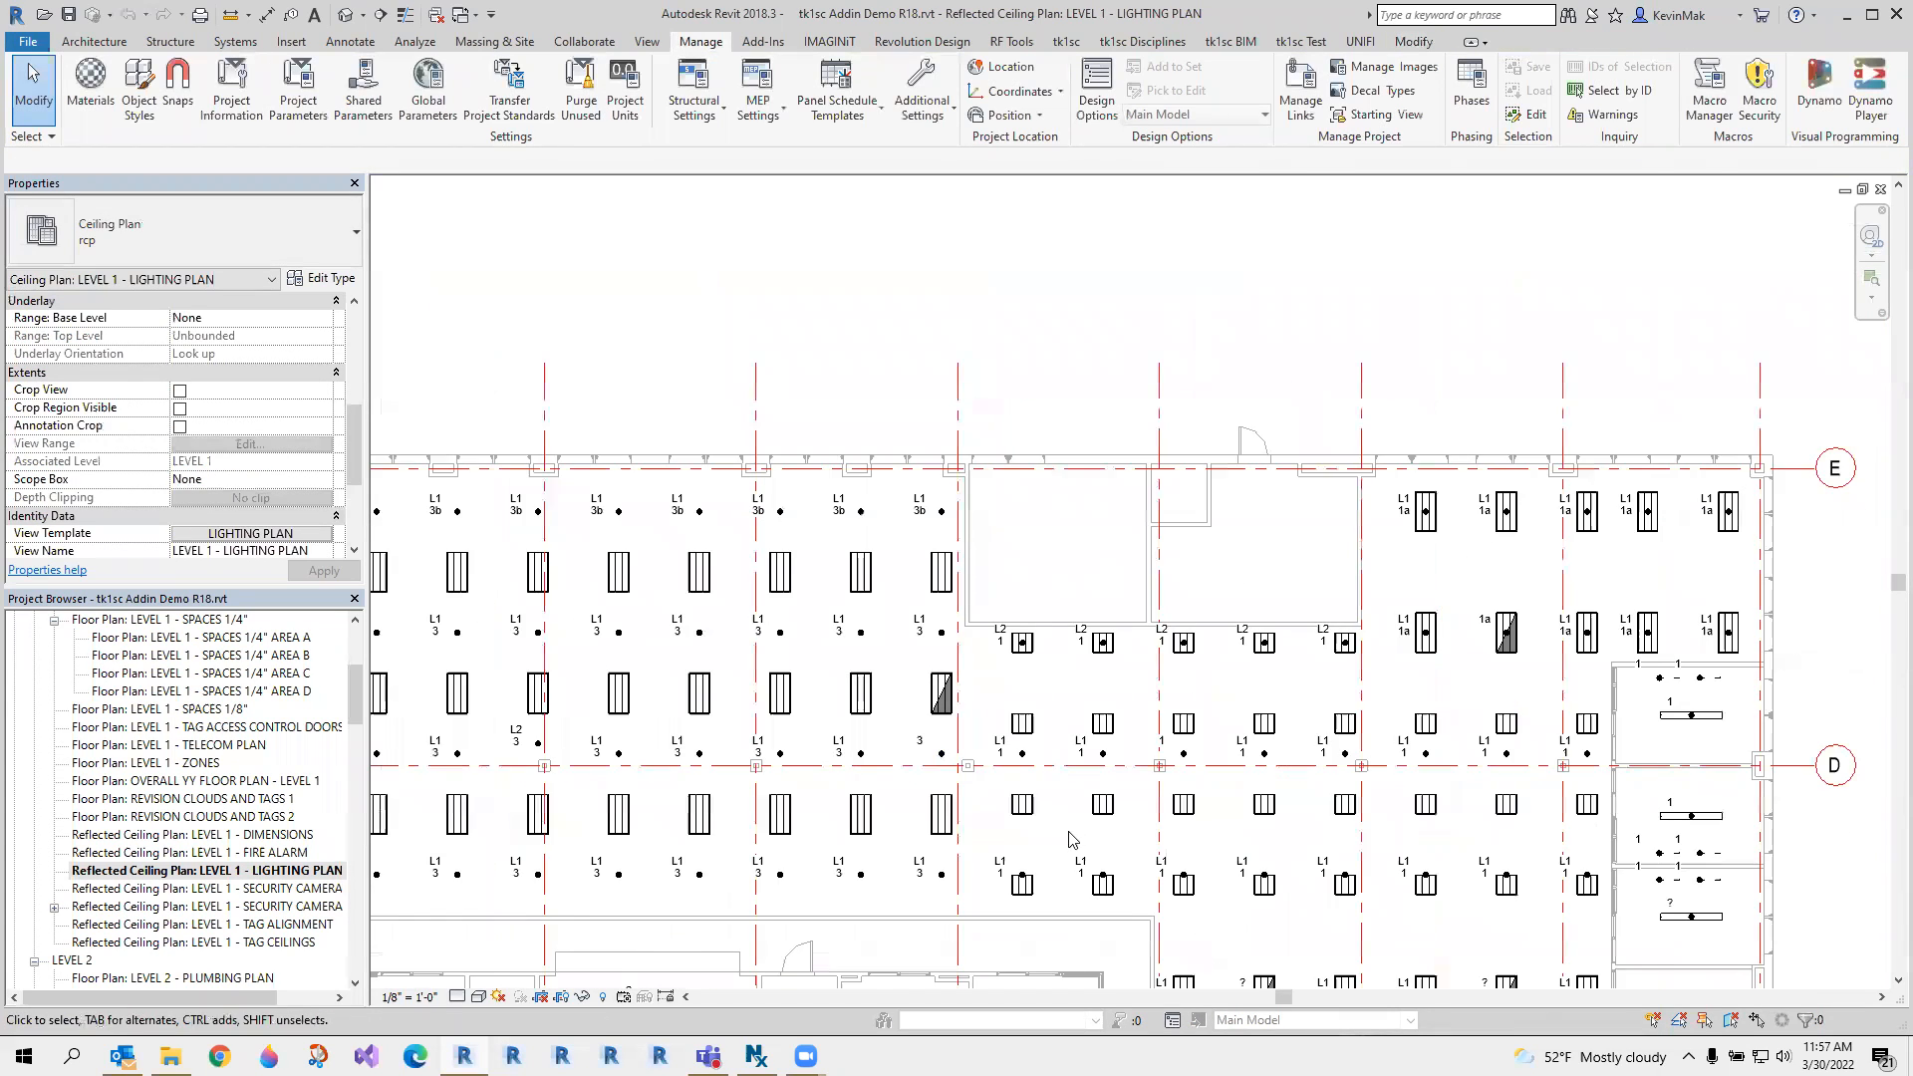
scroll(1073, 837, "up", 2)
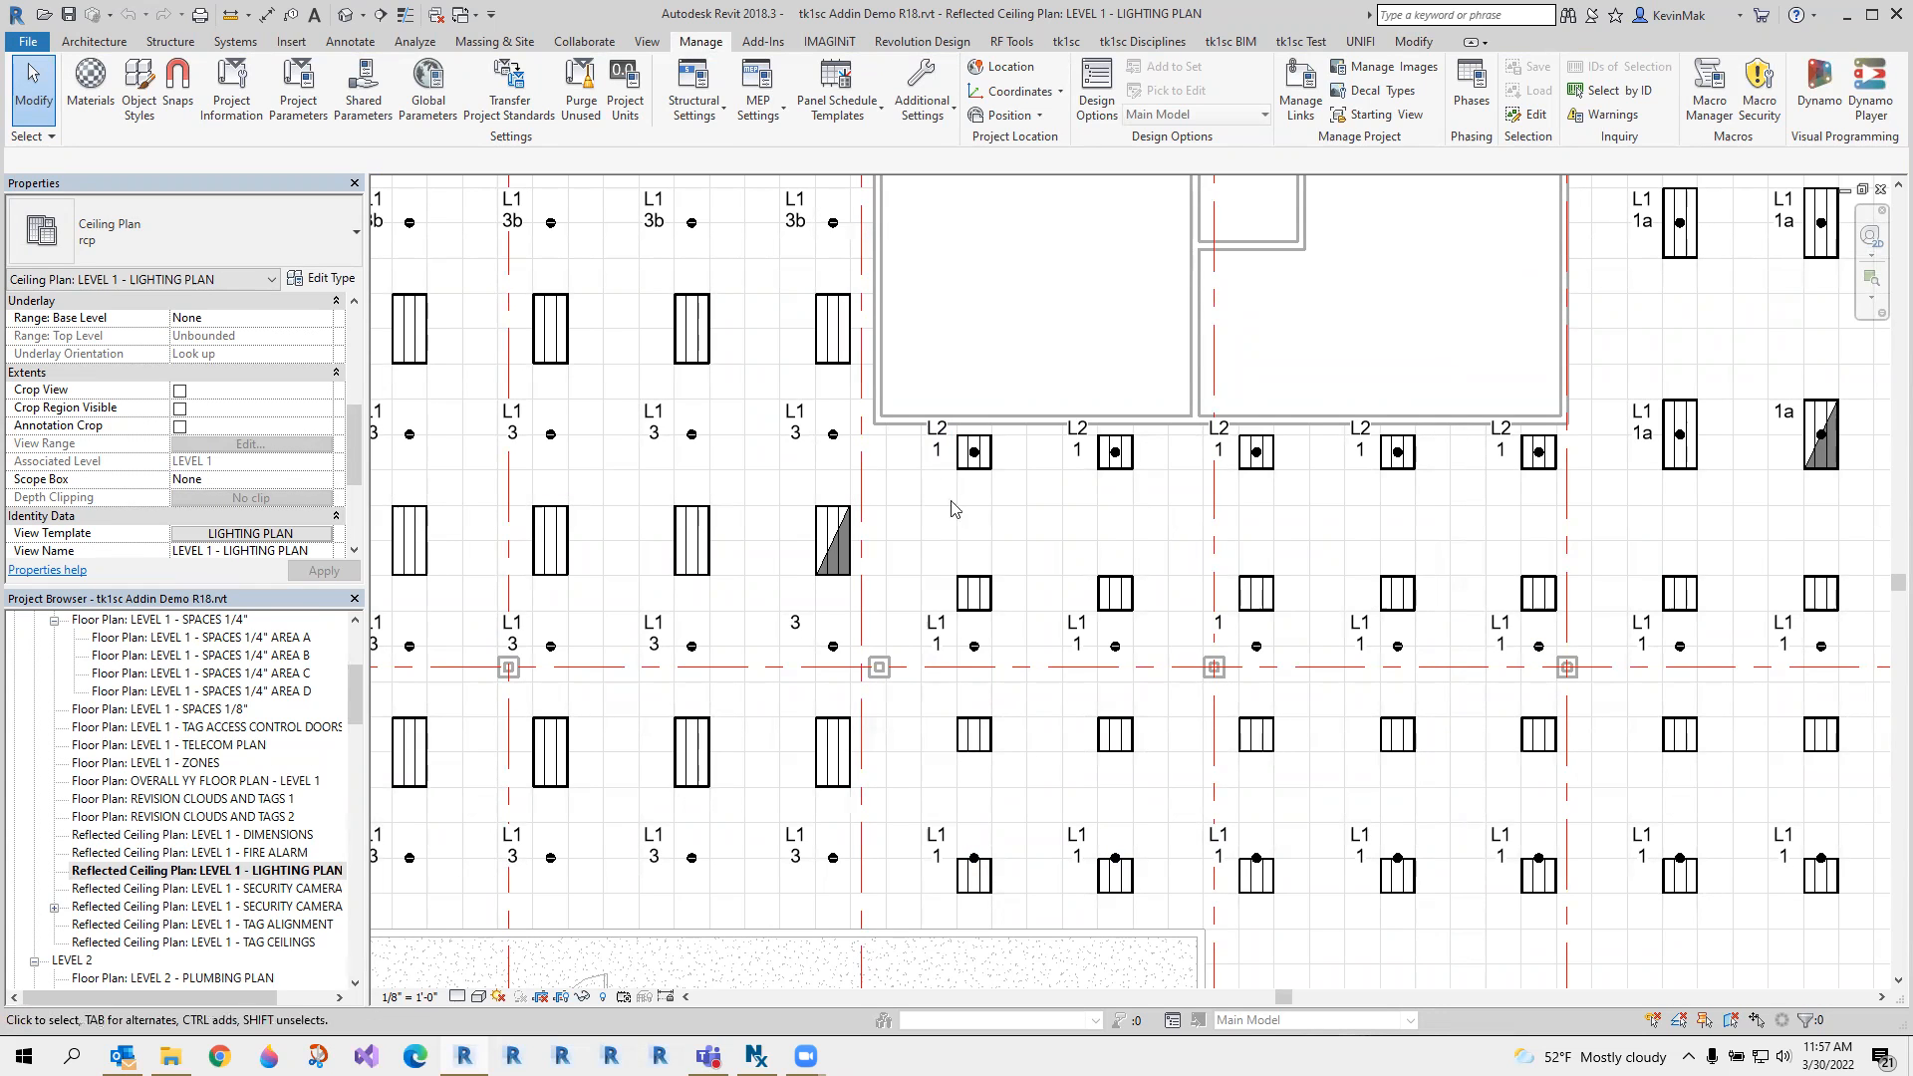
scroll(1328, 555, "down", 1)
scroll(1328, 555, "down", 1)
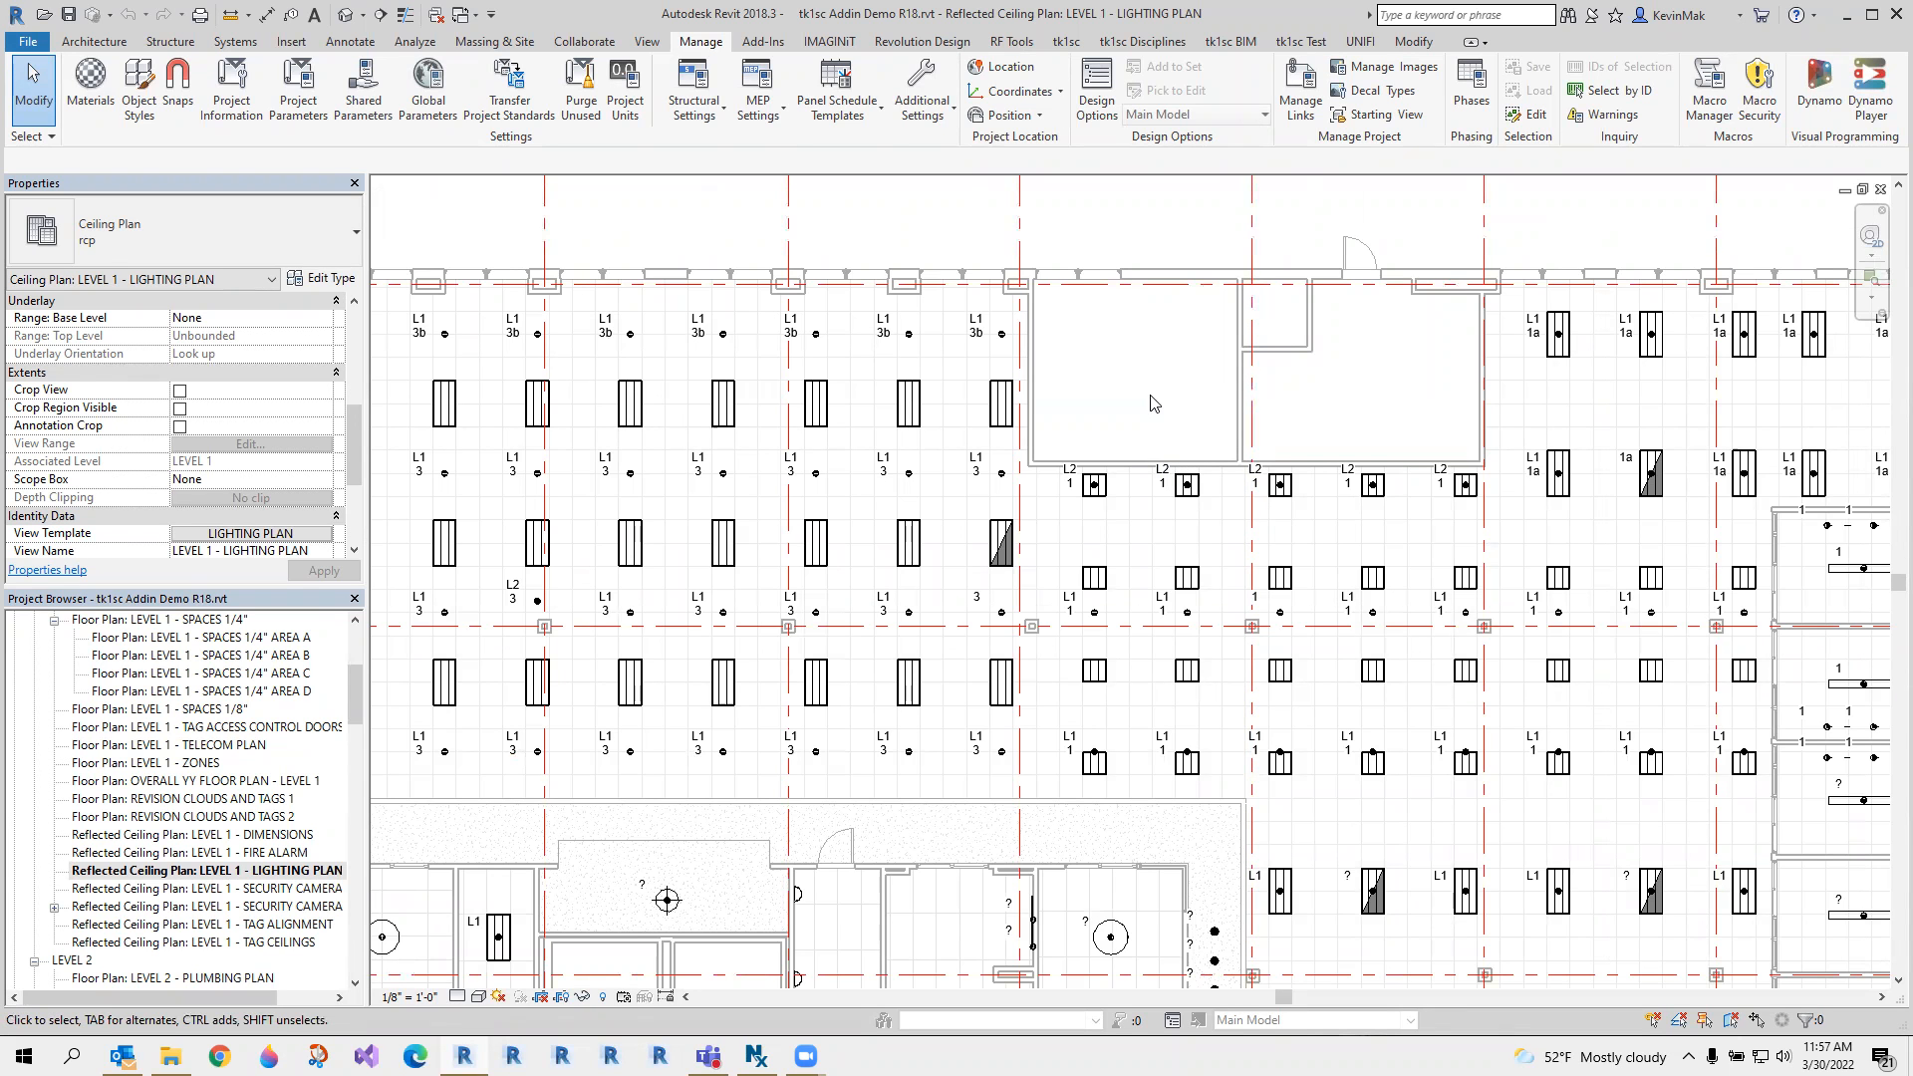
scroll(1152, 403, "down", 2)
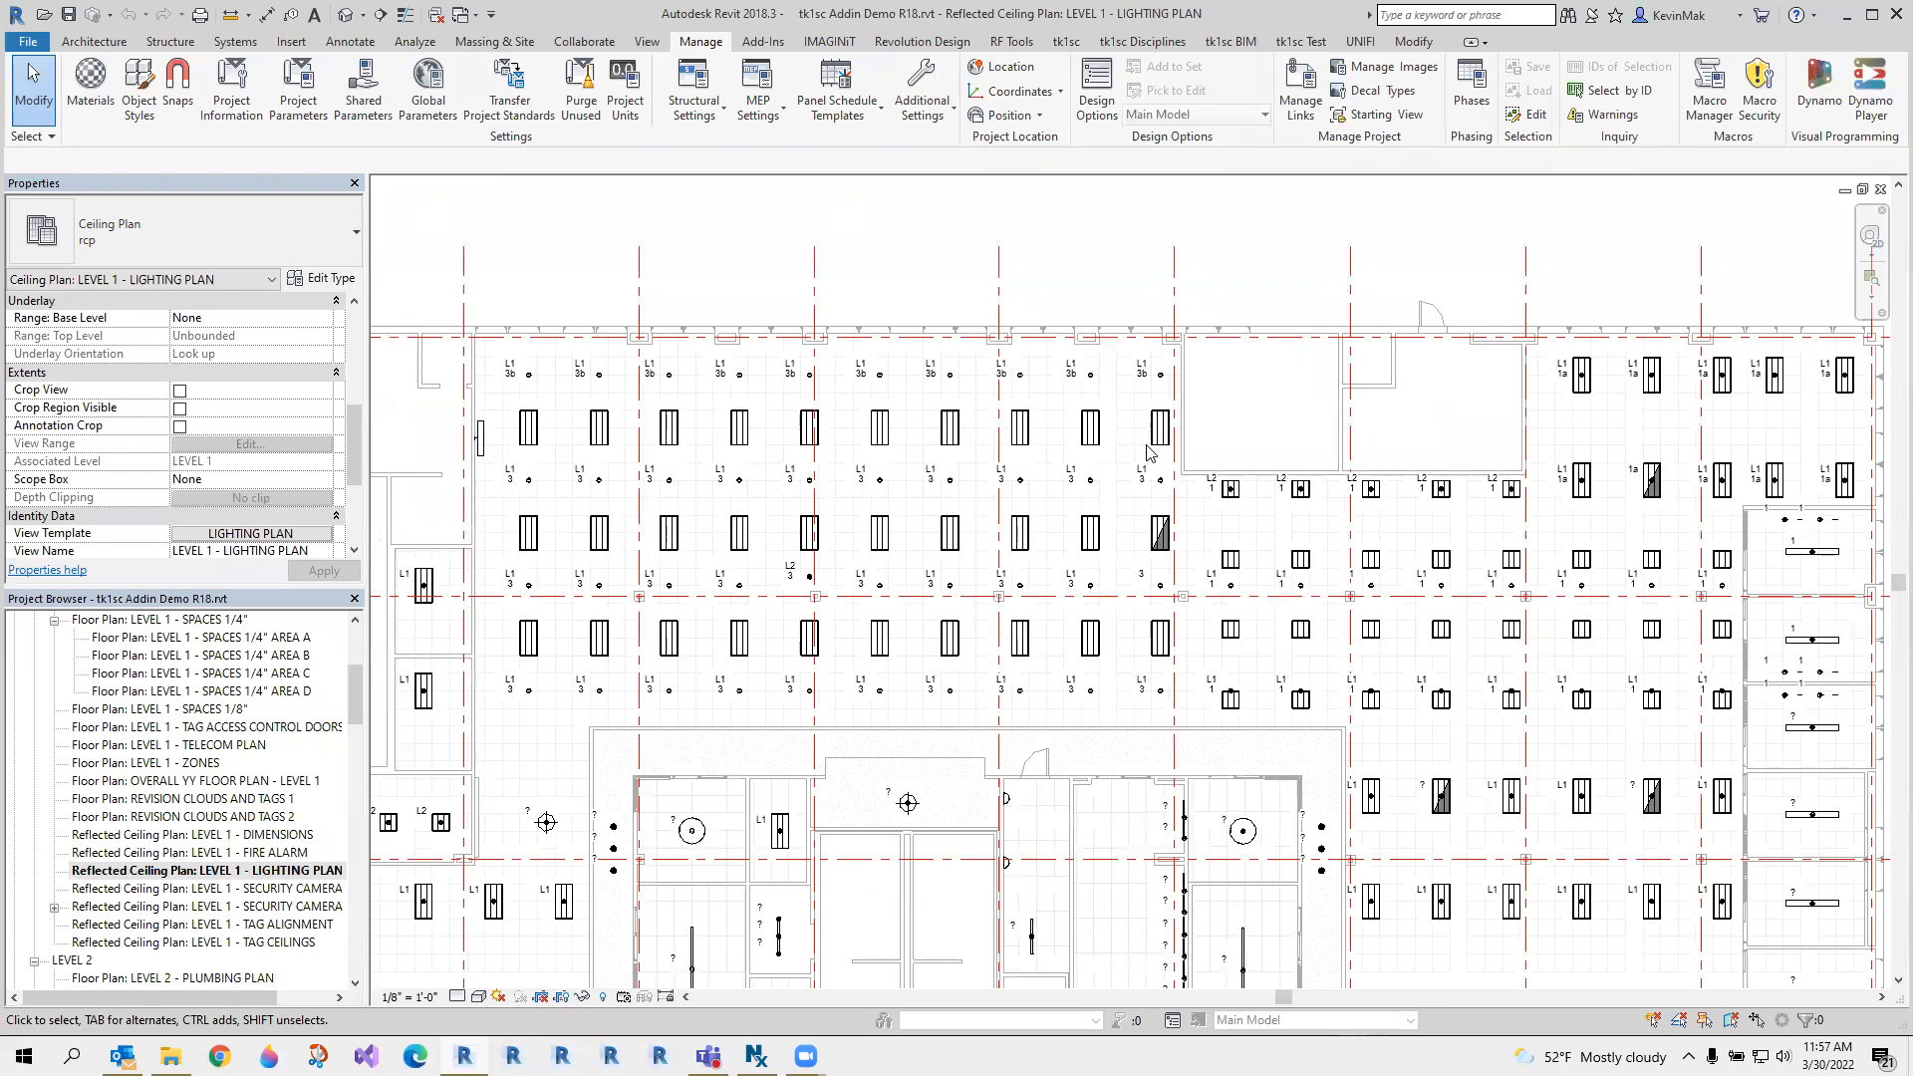
scroll(1156, 439, "up", 3)
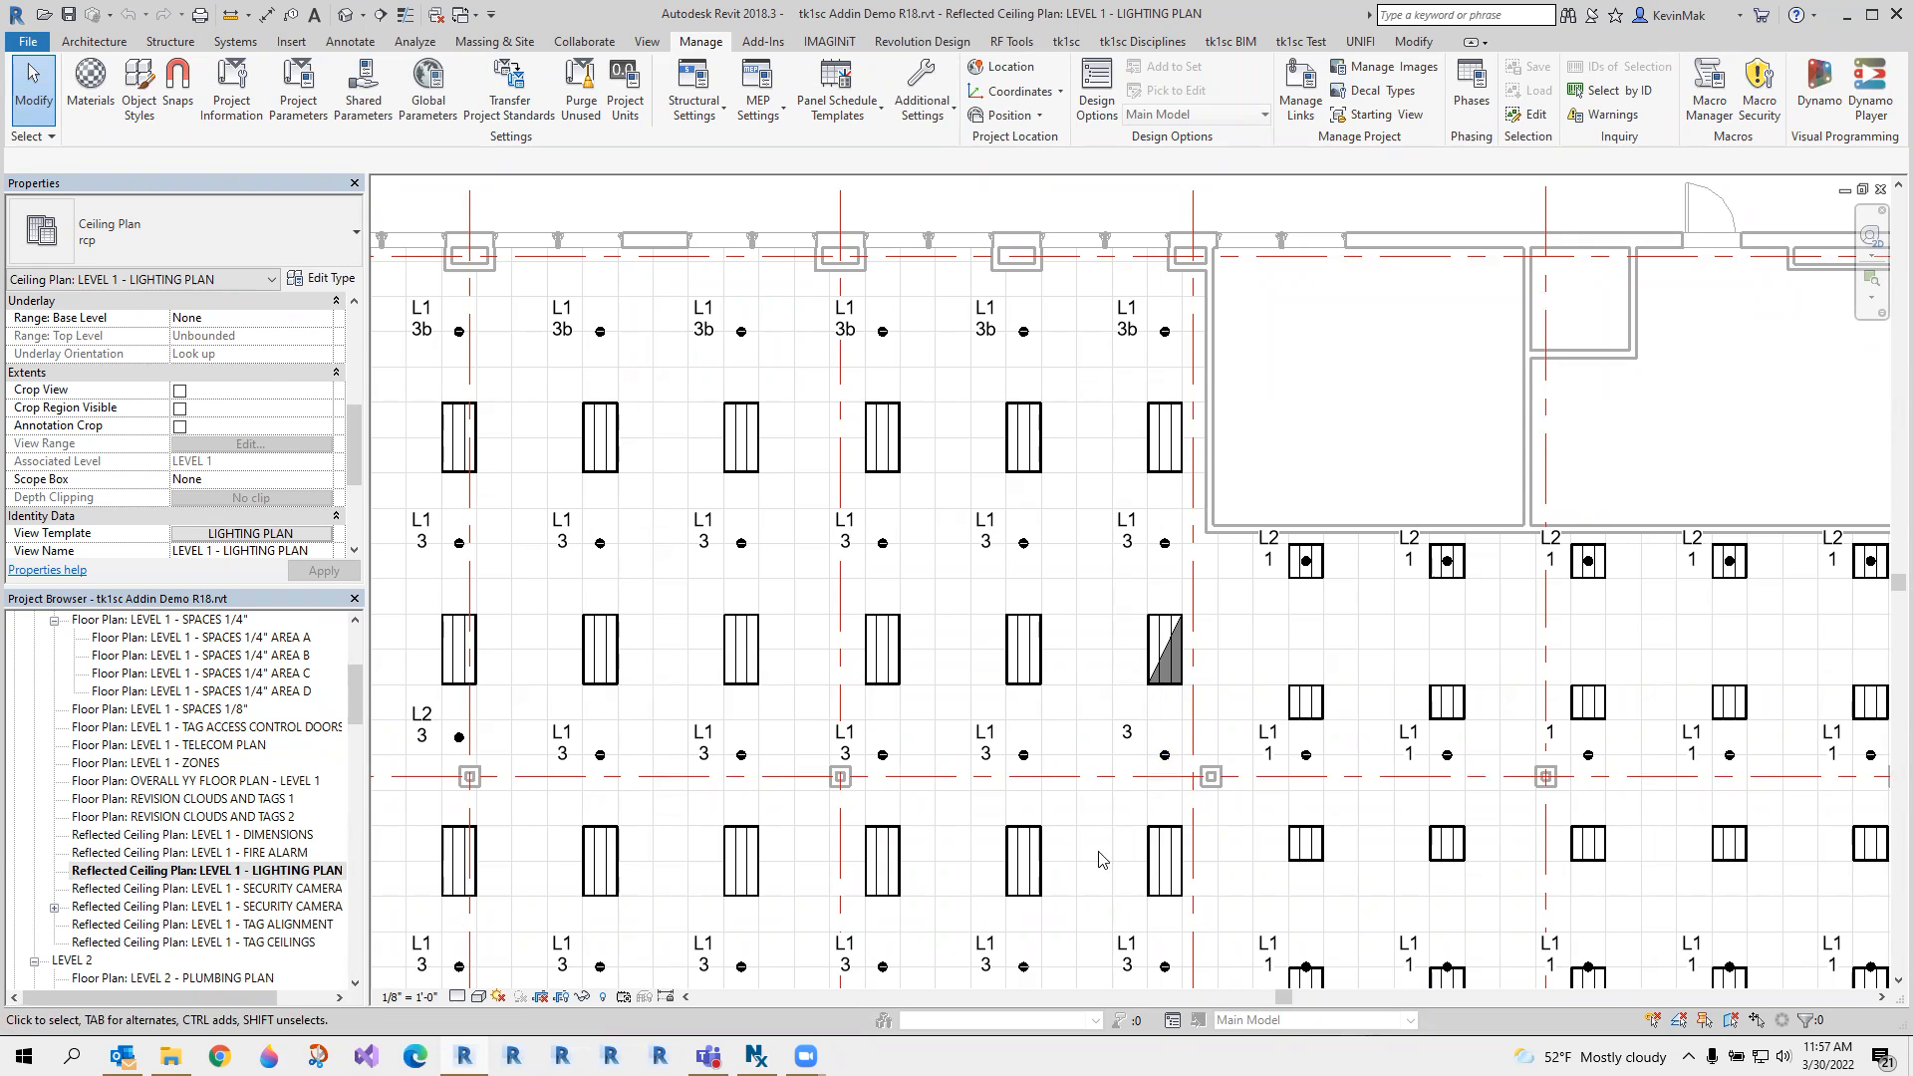
scroll(1114, 875, "down", 2)
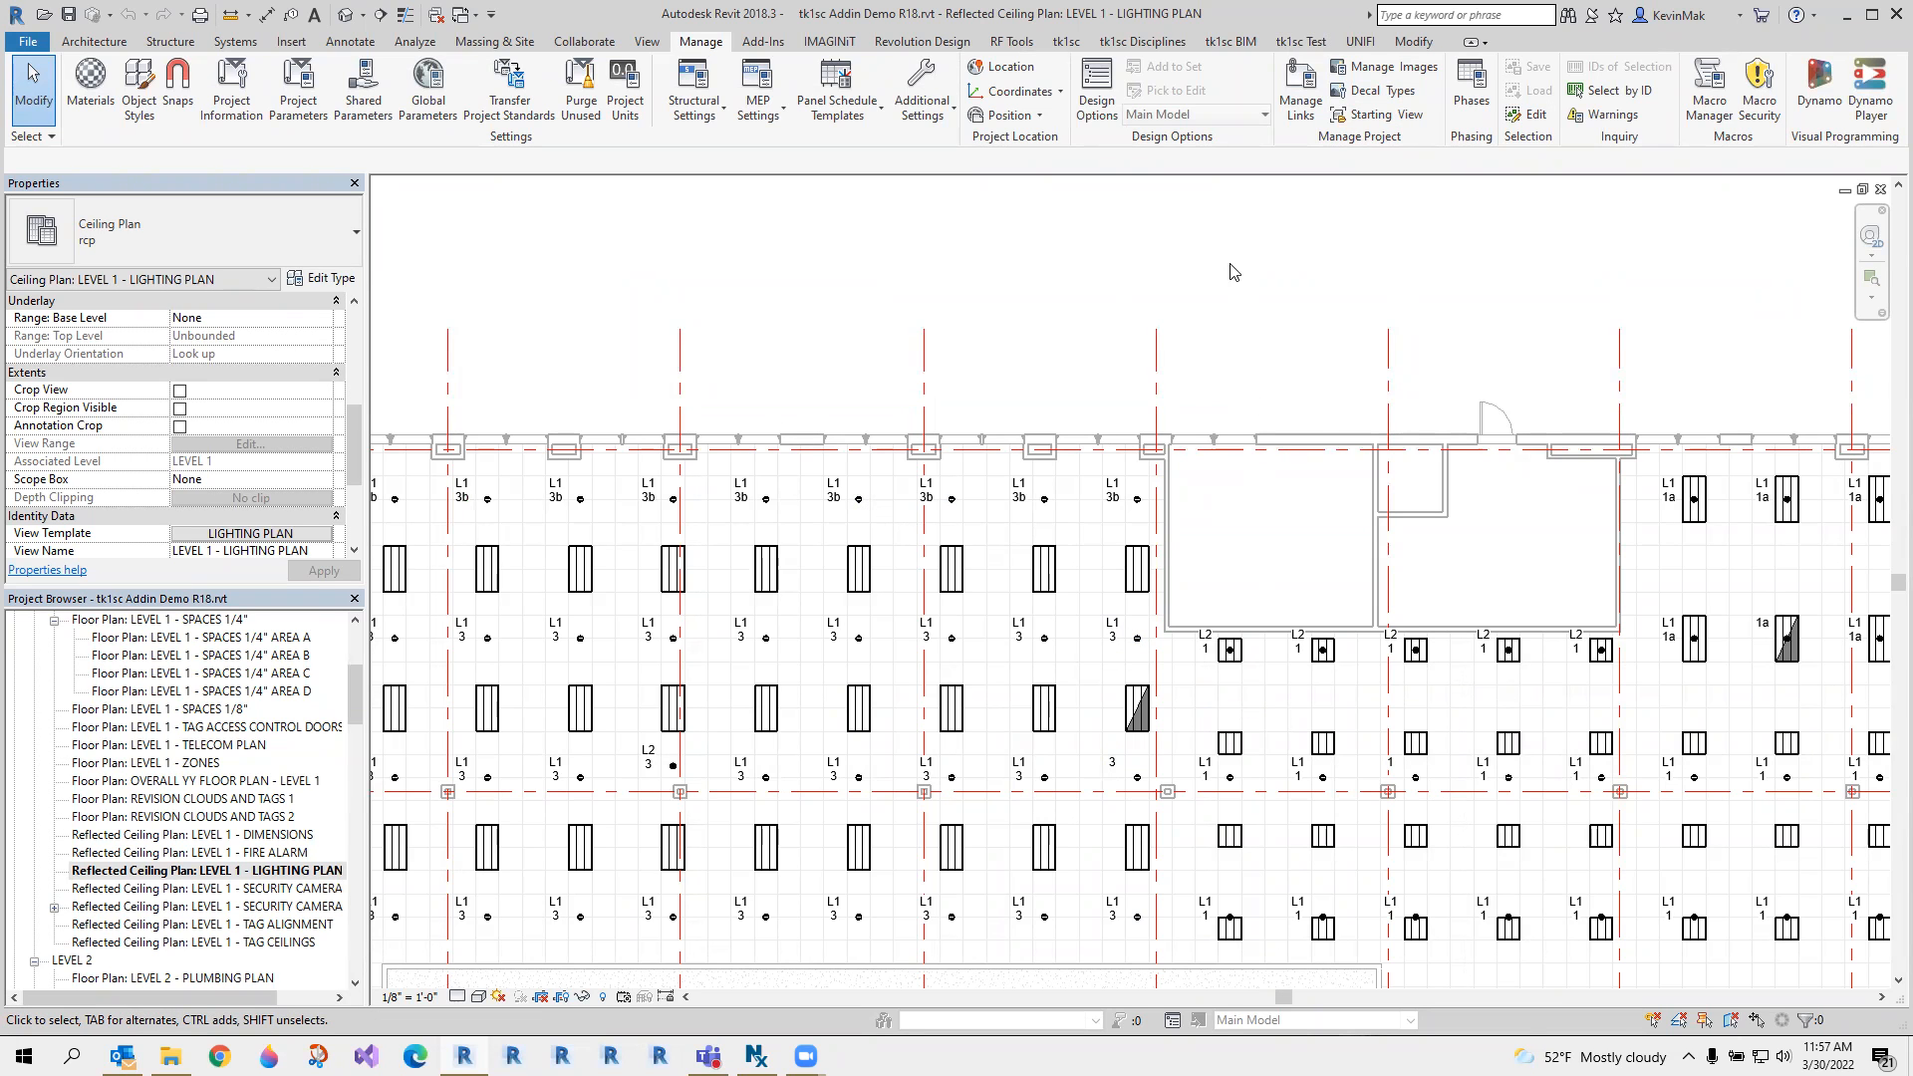
Run the Lighting Fixture connection tool on Tk1sc Irvine Architectural Example_R18 - v2.rvt, leaving the option to add connections for all linked elements off.
left_click(1066, 42)
left_click(1145, 44)
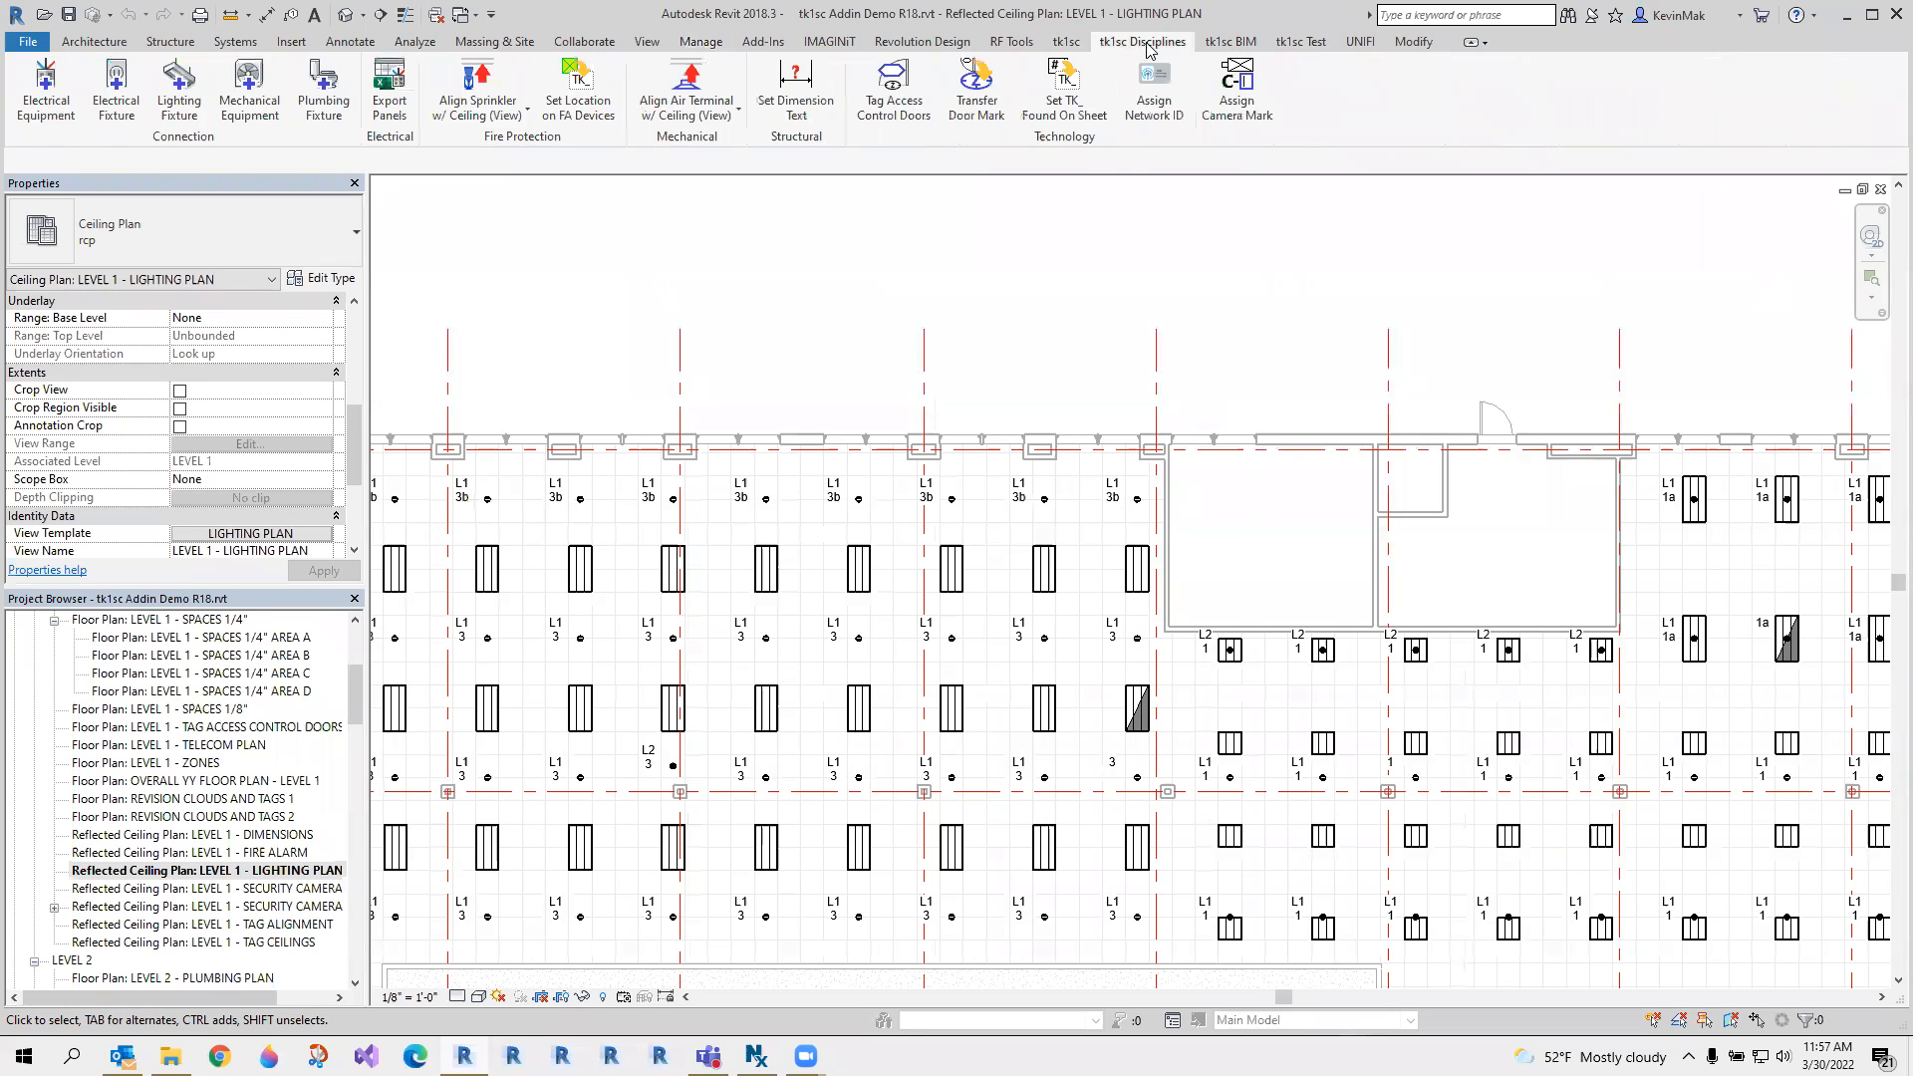
left_click(185, 104)
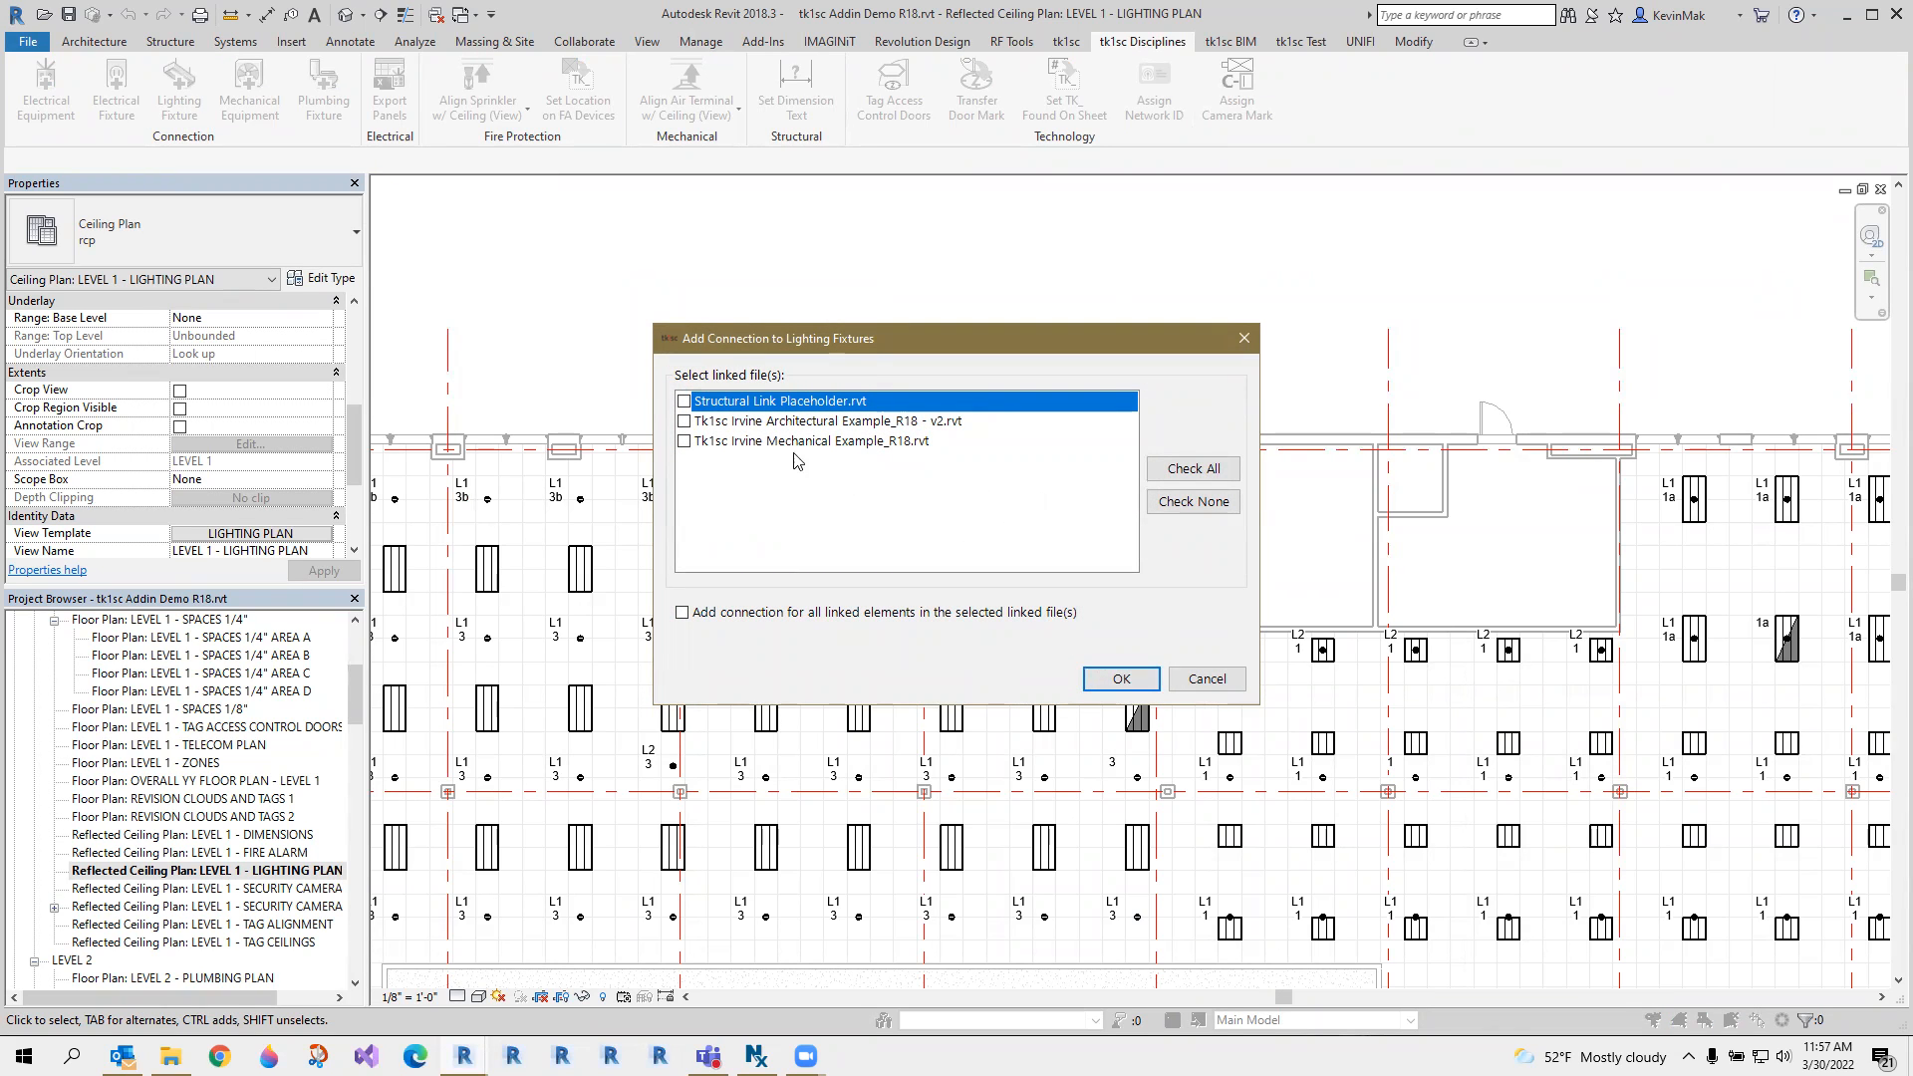
left_click(686, 422)
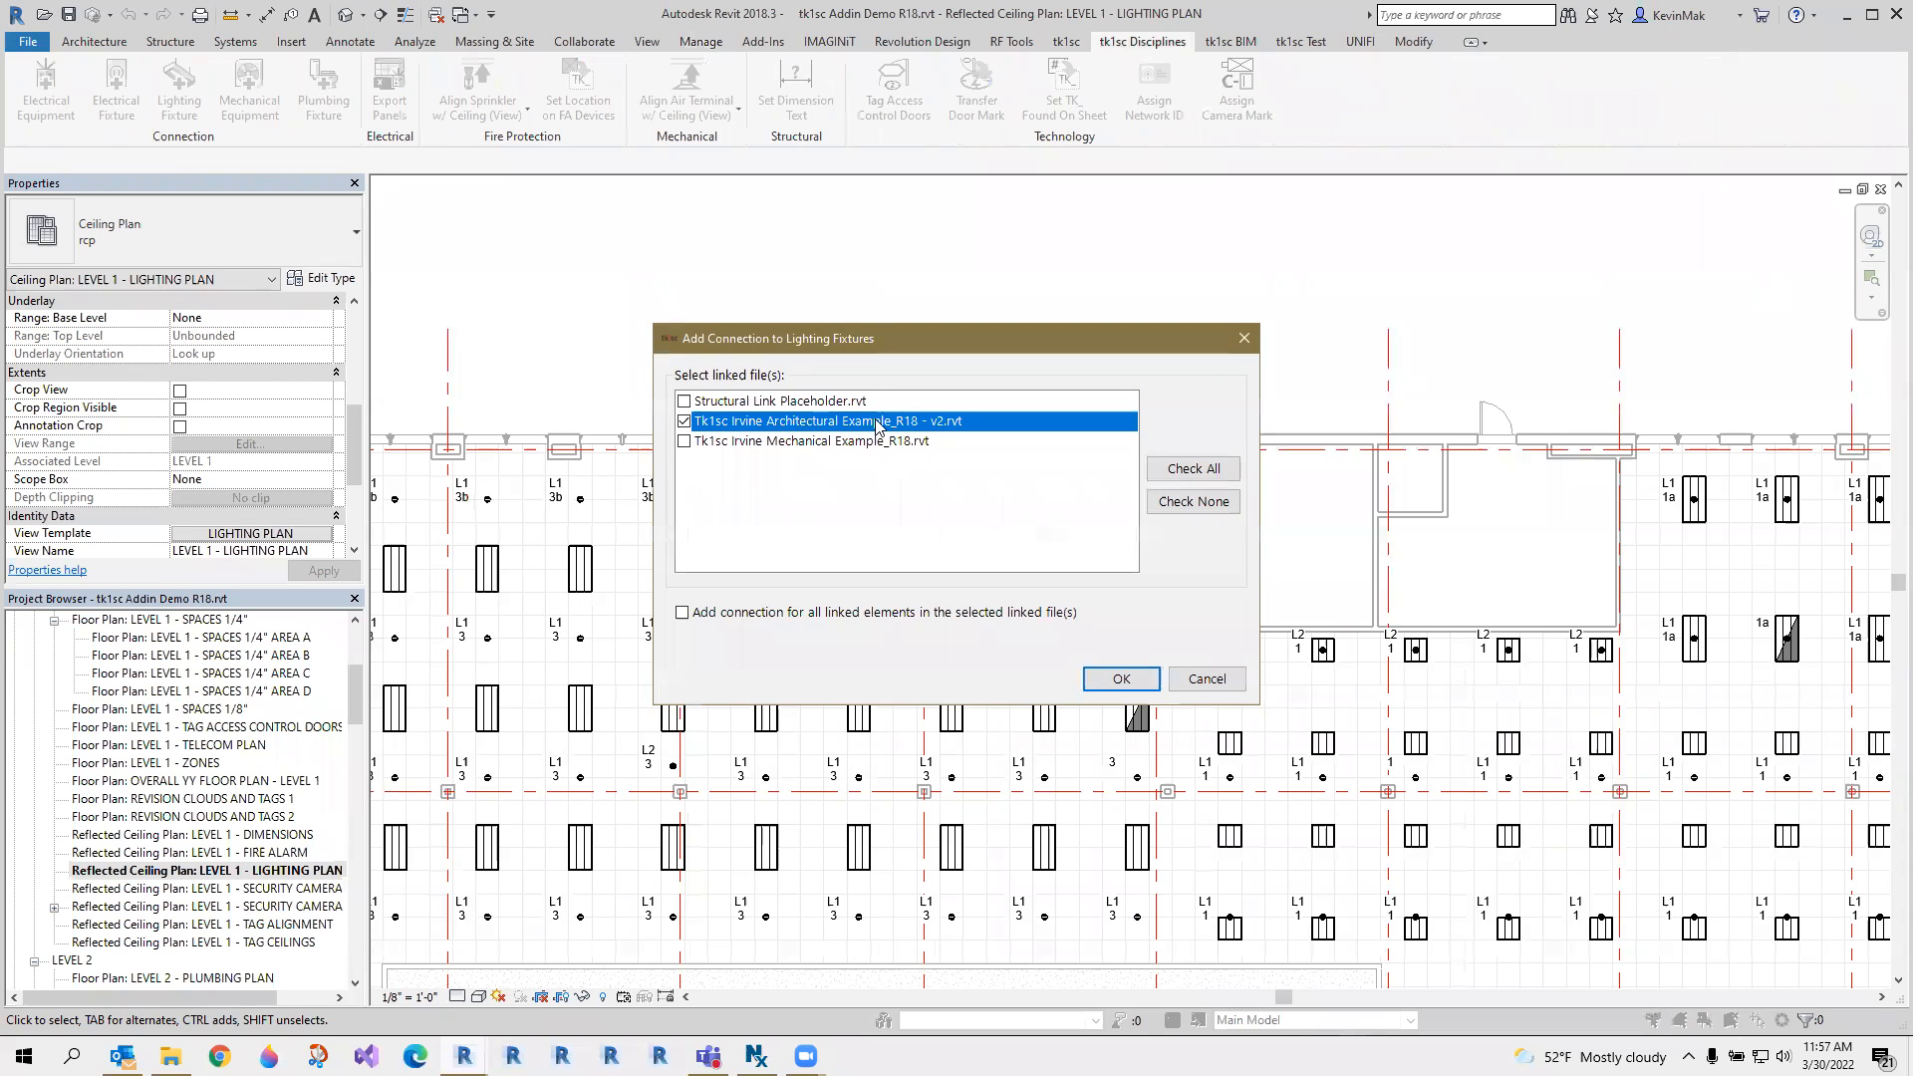
left_click(1122, 679)
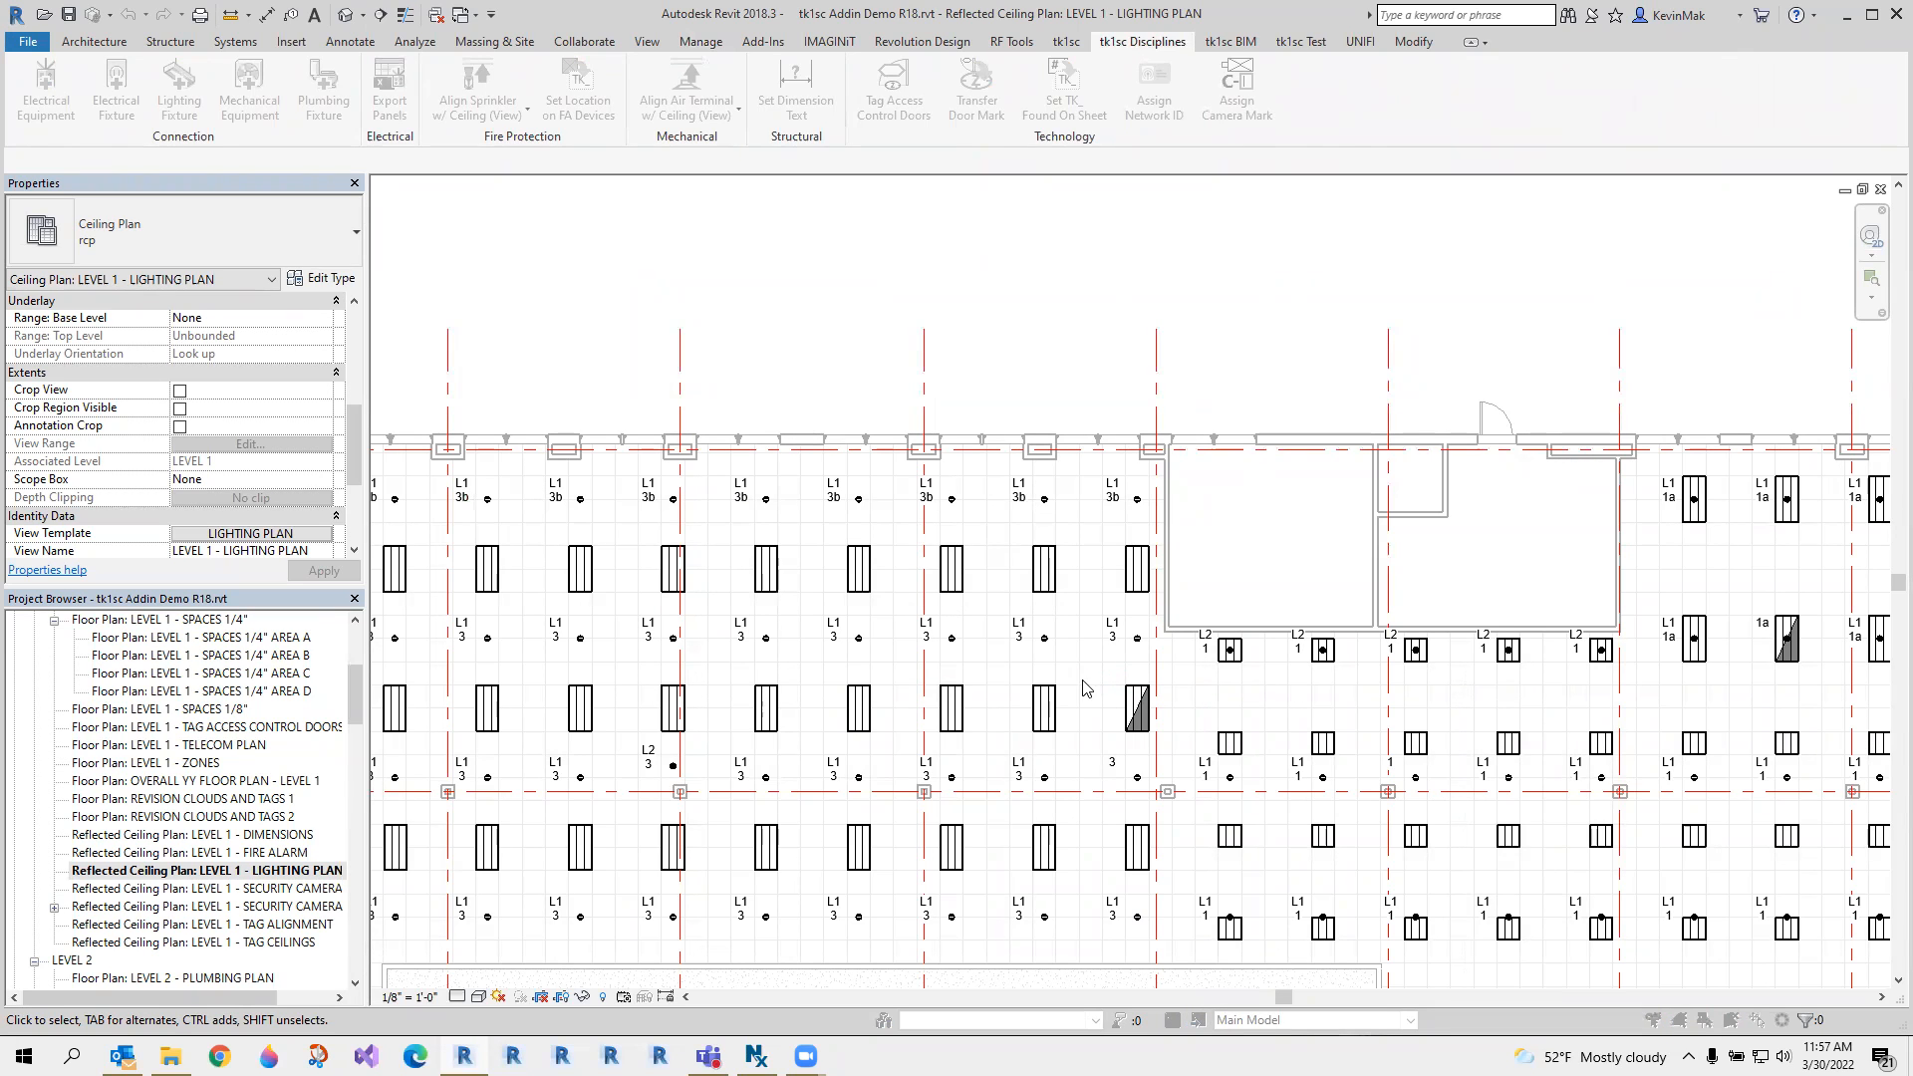
left_click(1058, 602)
Examine the fixture connections, types and circuit tags around the rooms below grid E and along grid D against the revised link.
scroll(1061, 606, "up", 4)
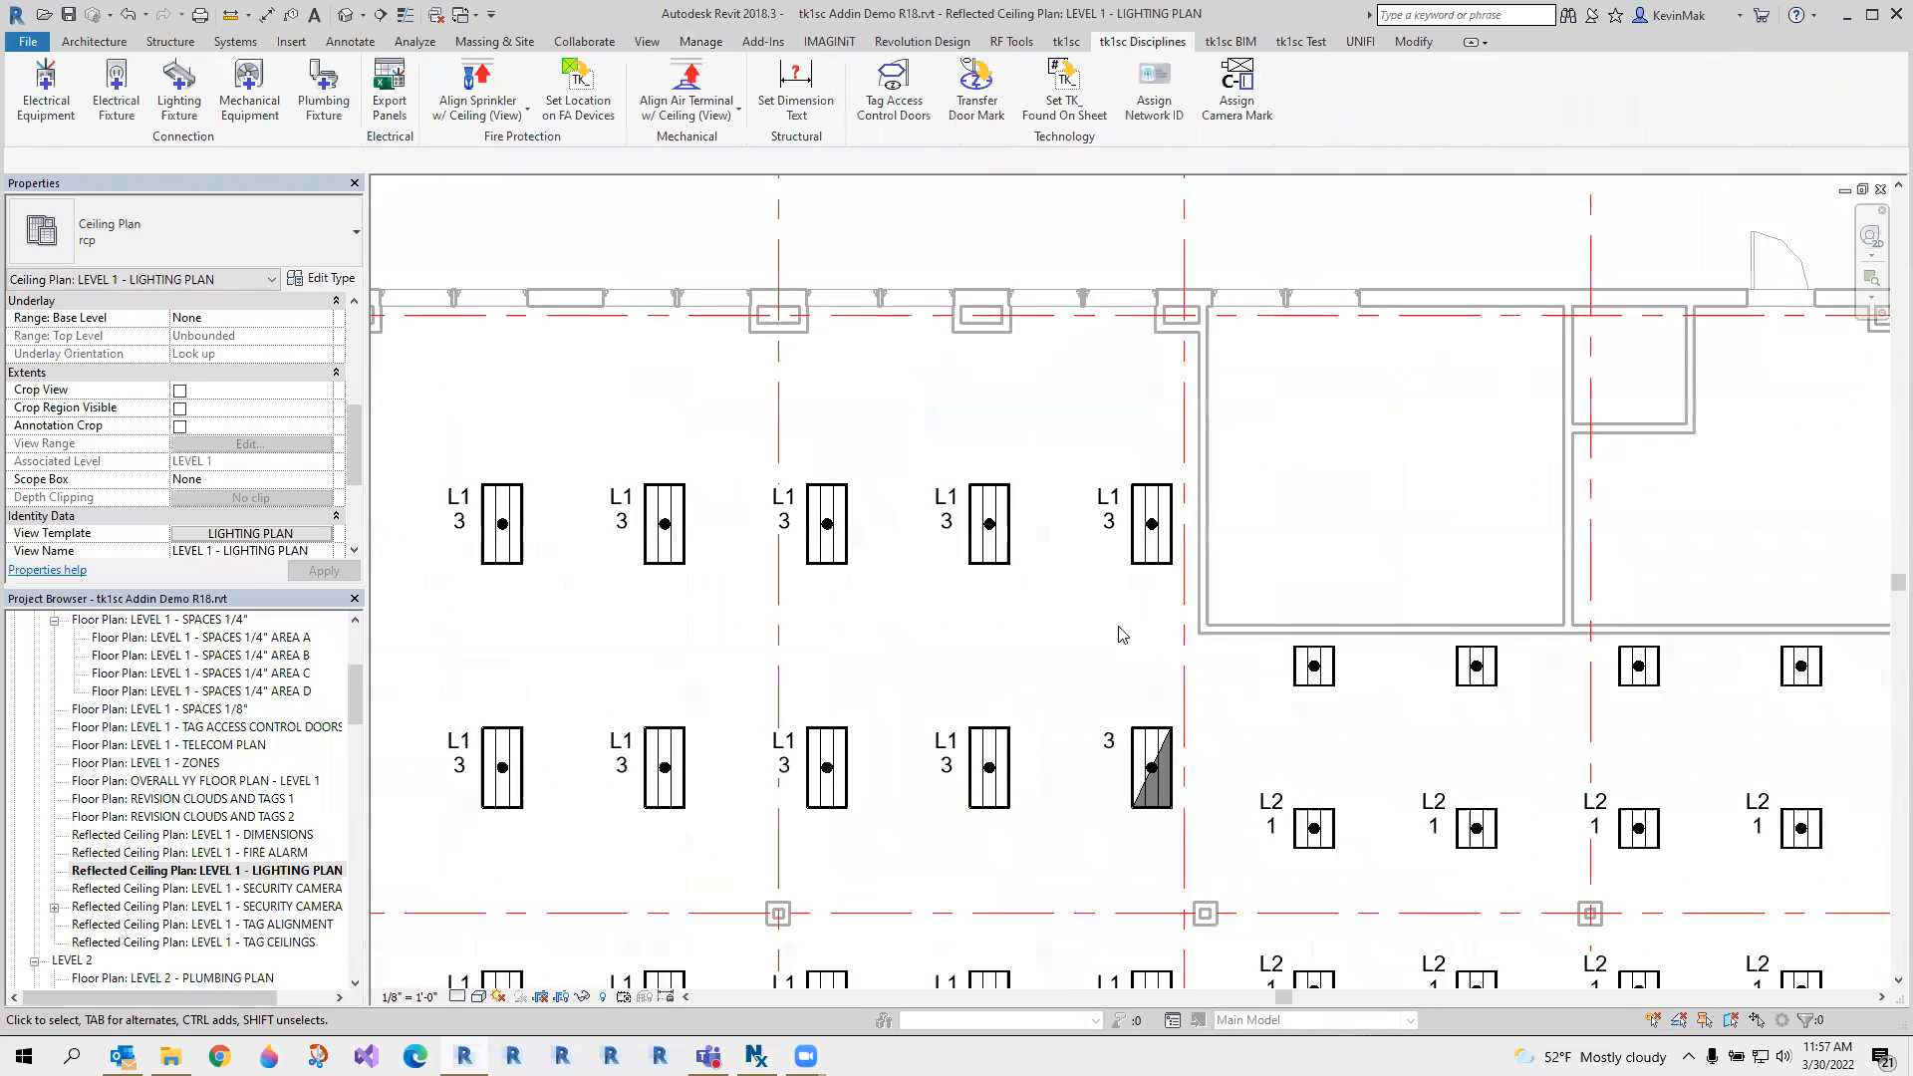
middle_click_drag(1076, 634, 835, 419)
middle_click_drag(1136, 814, 957, 806)
middle_click_drag(1432, 800, 1187, 730)
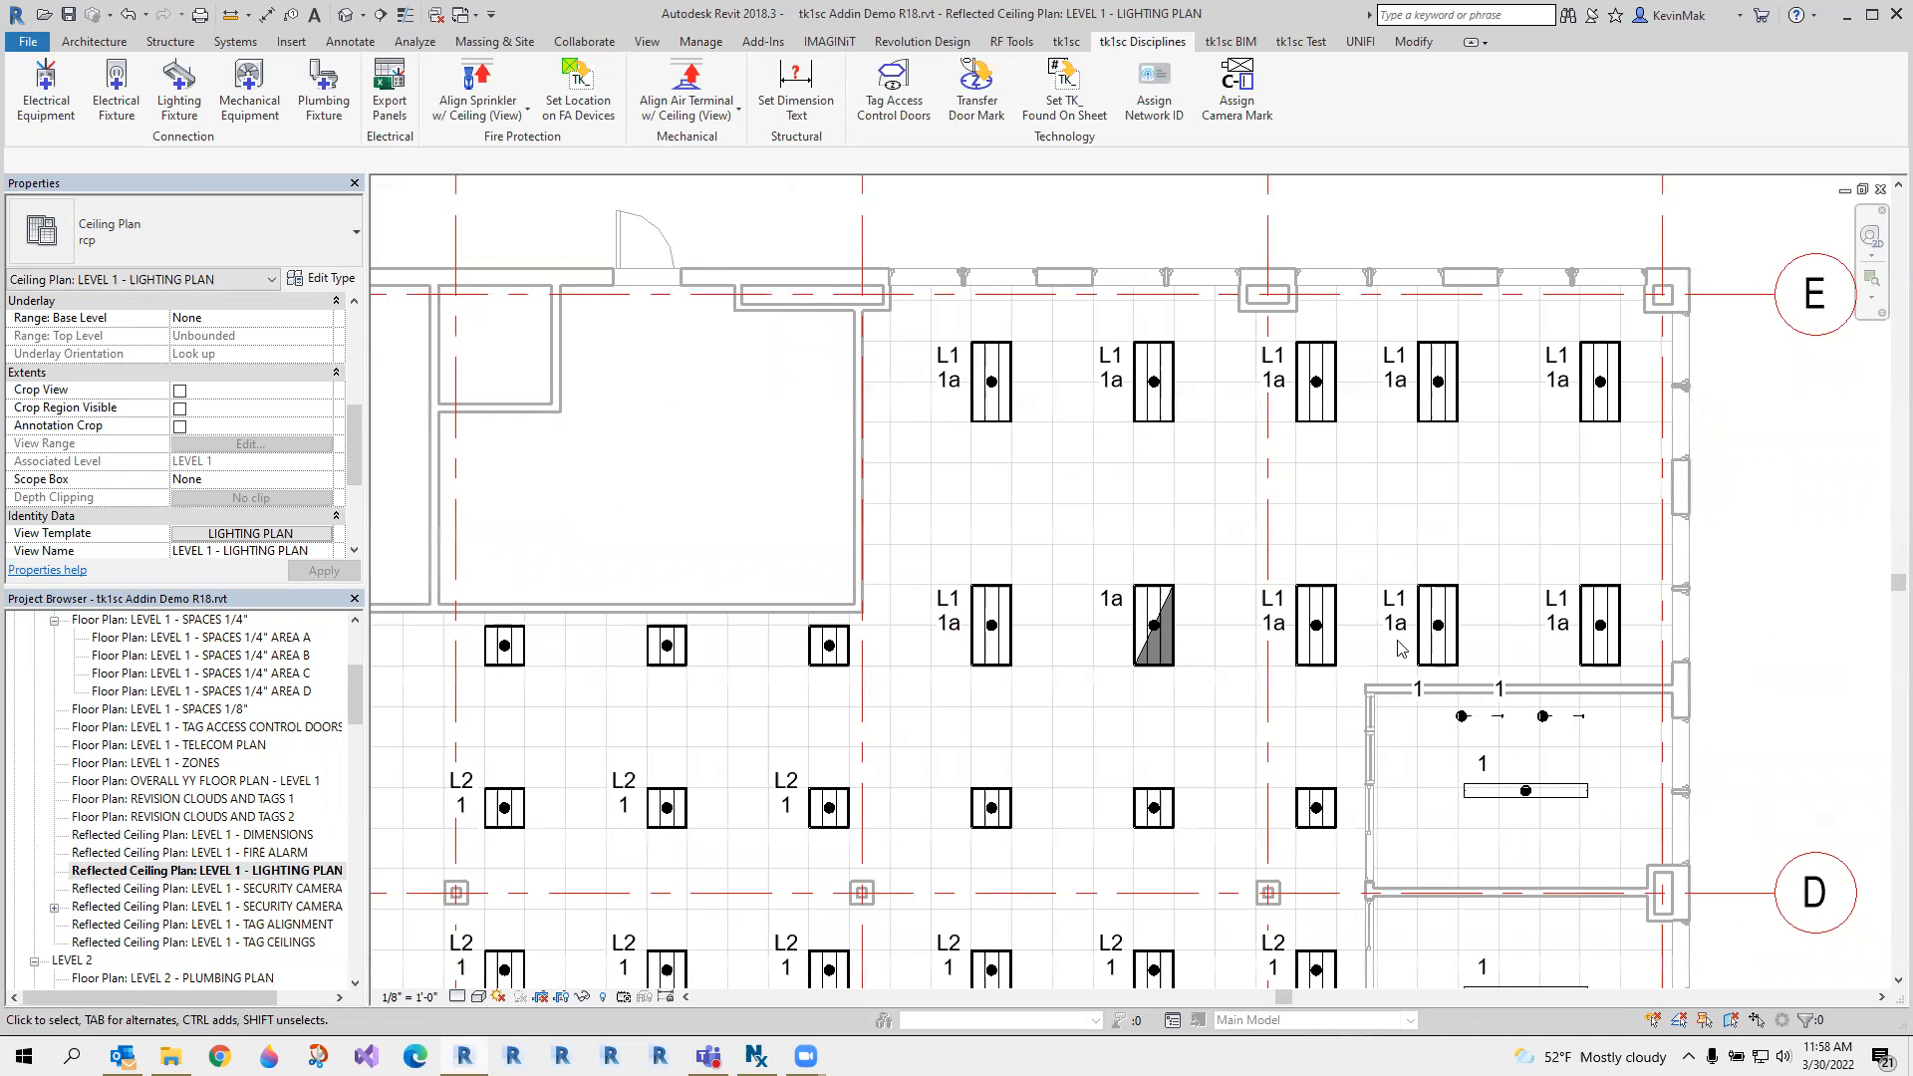
middle_click_drag(1308, 881, 1393, 704)
scroll(1393, 703, "down", 2)
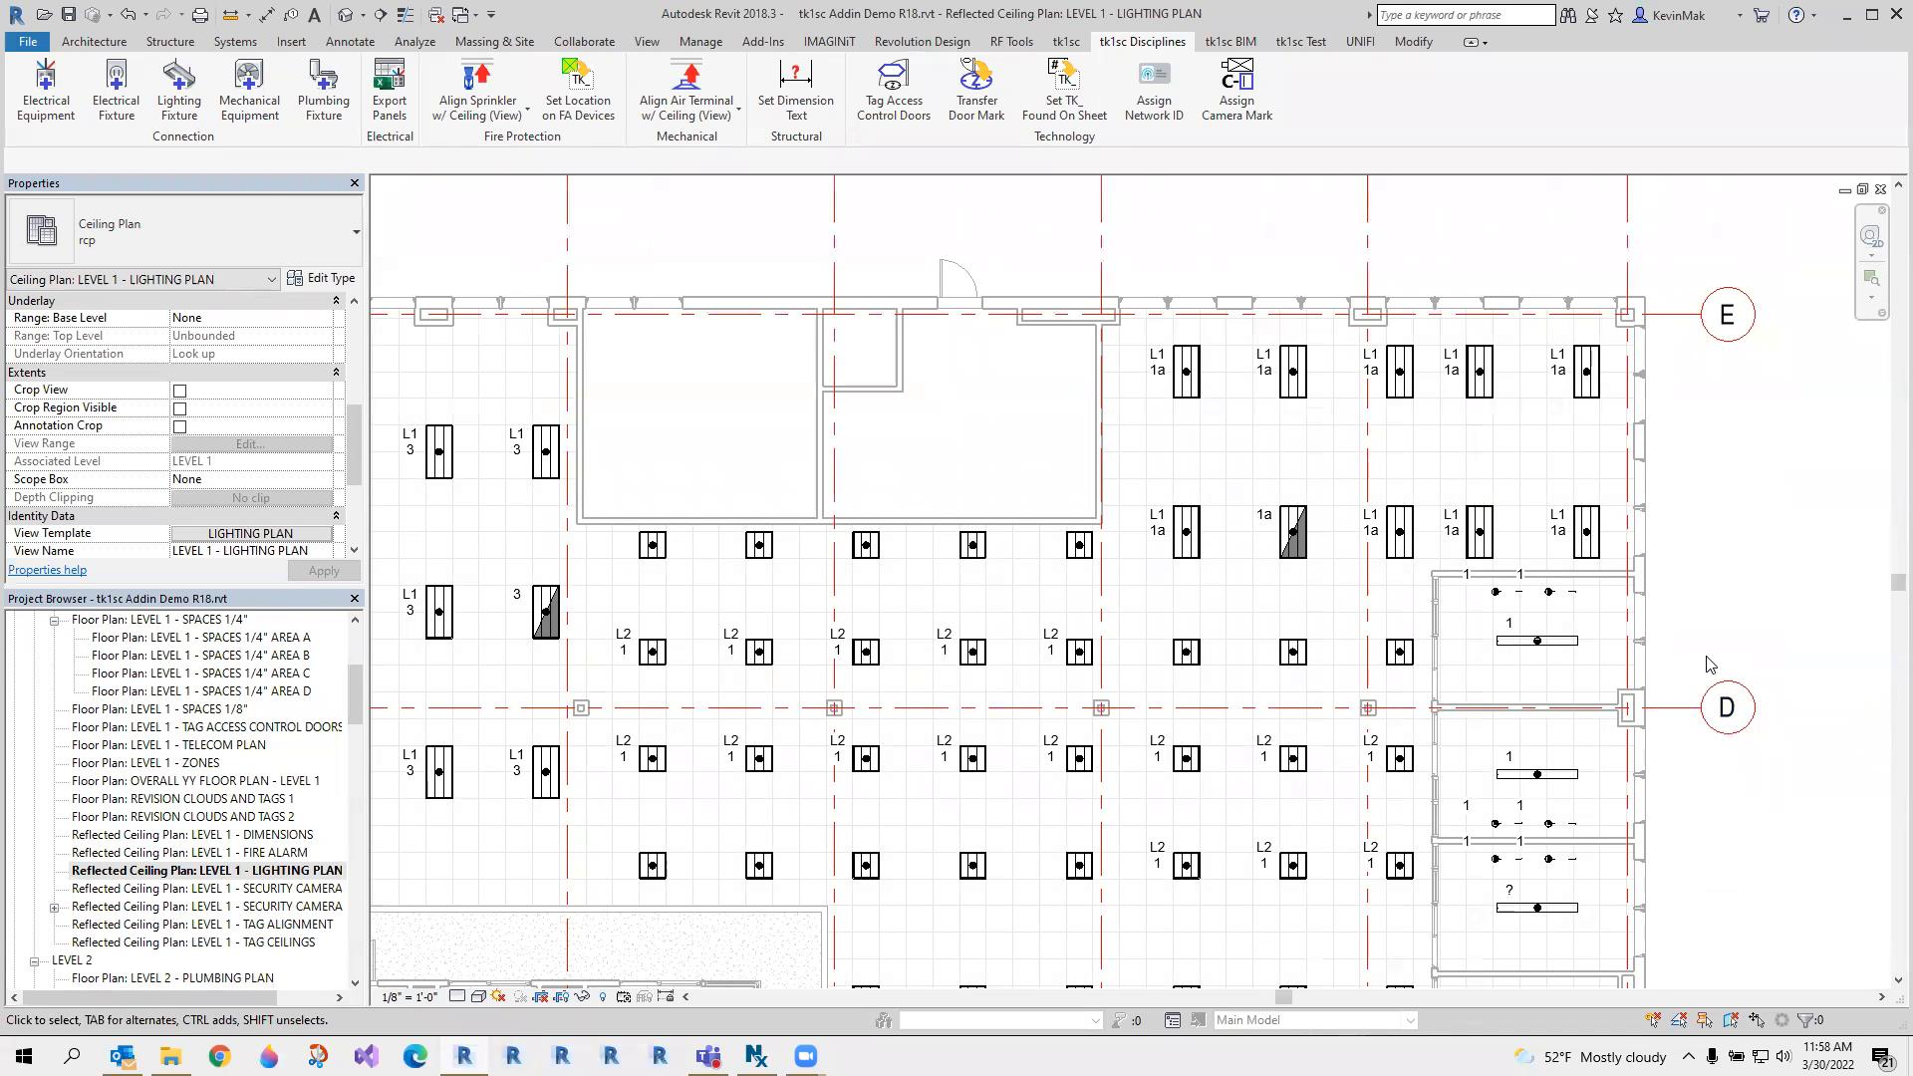
scroll(1752, 640, "down", 1)
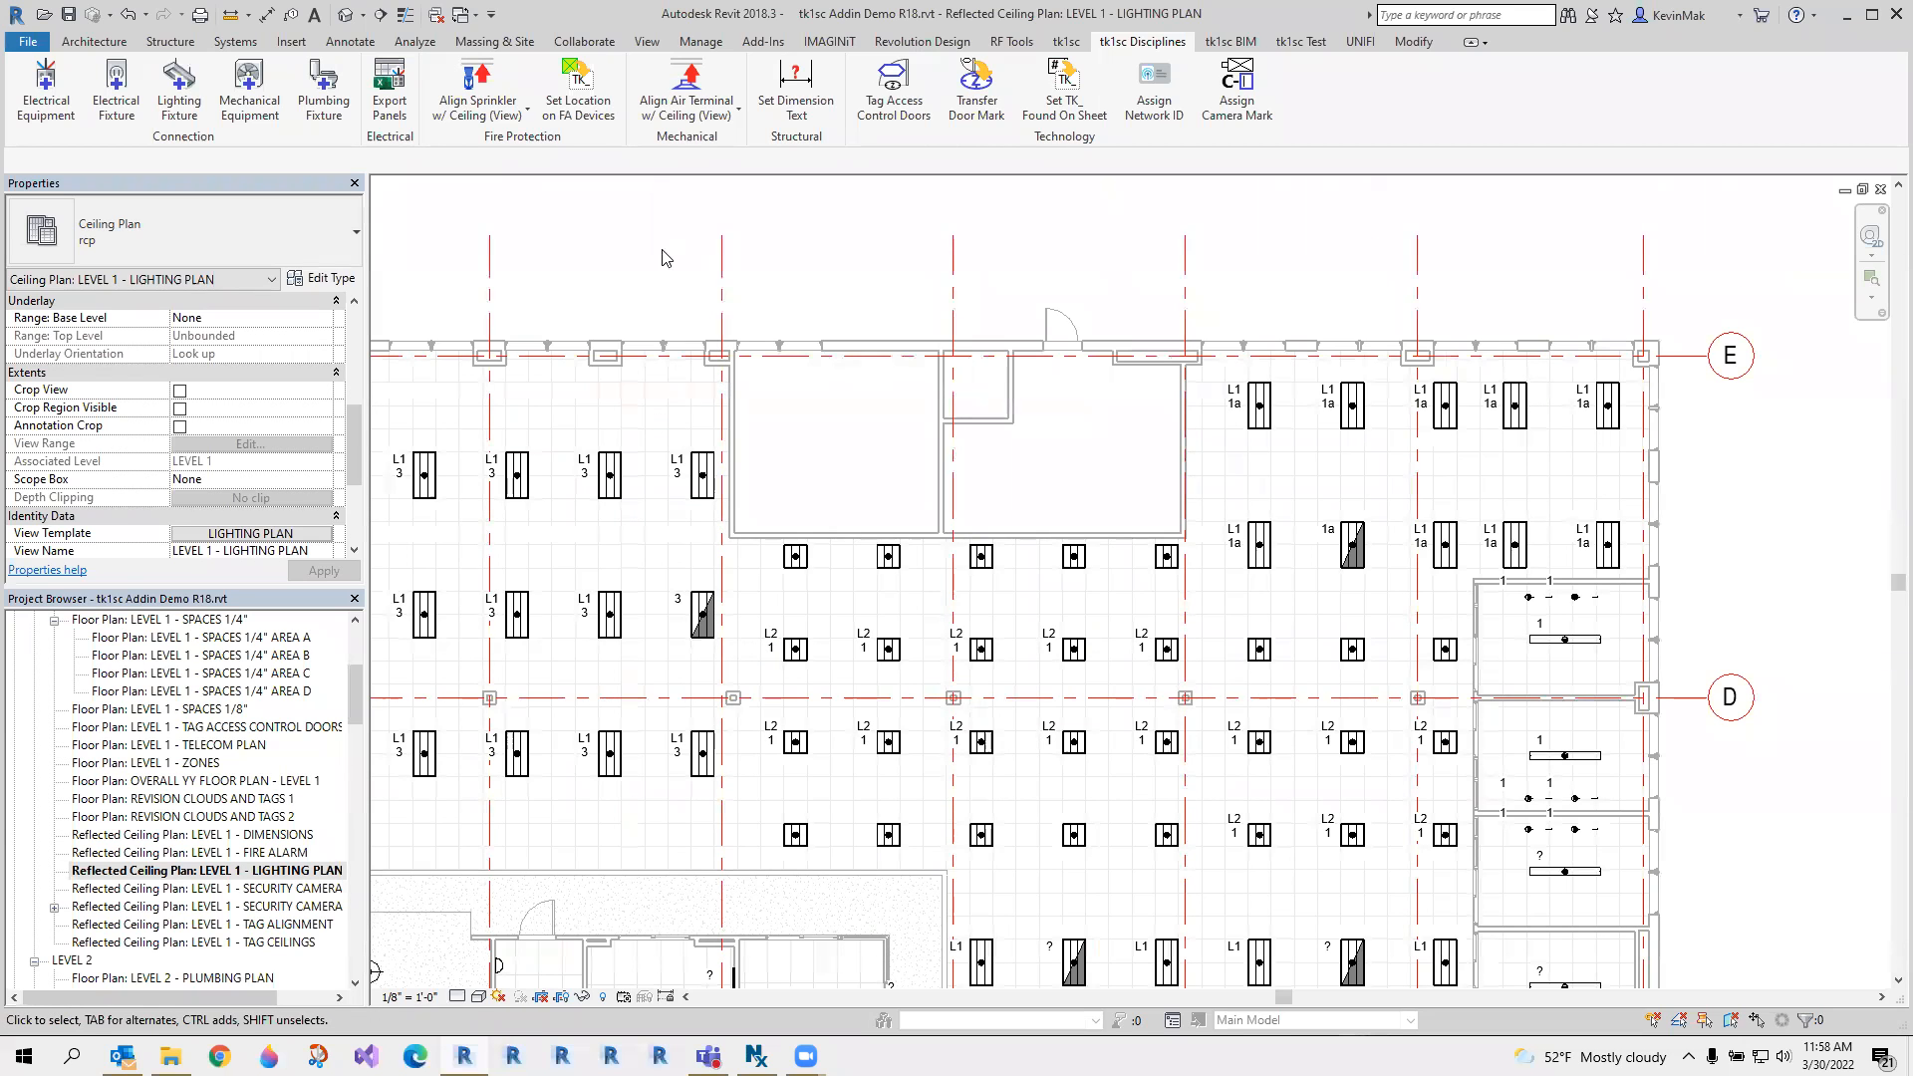
middle_click_drag(596, 291, 803, 265)
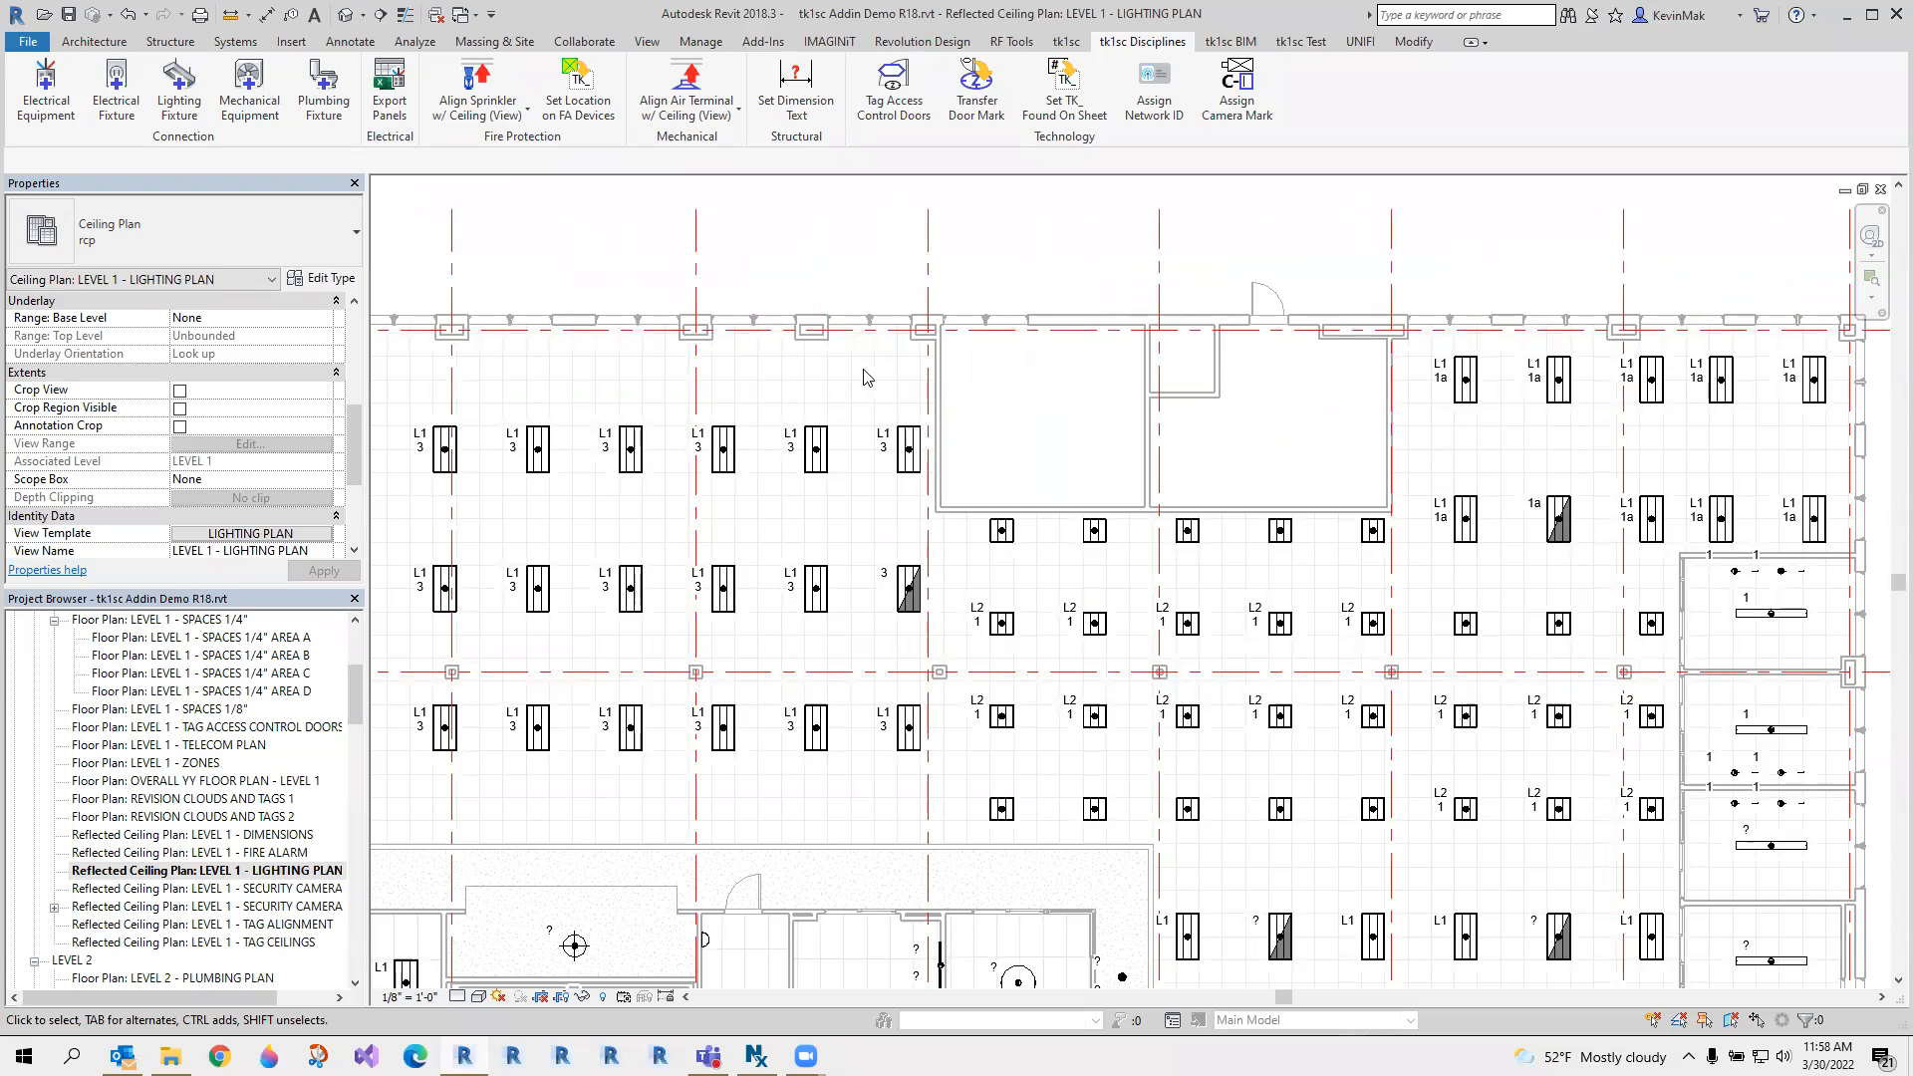